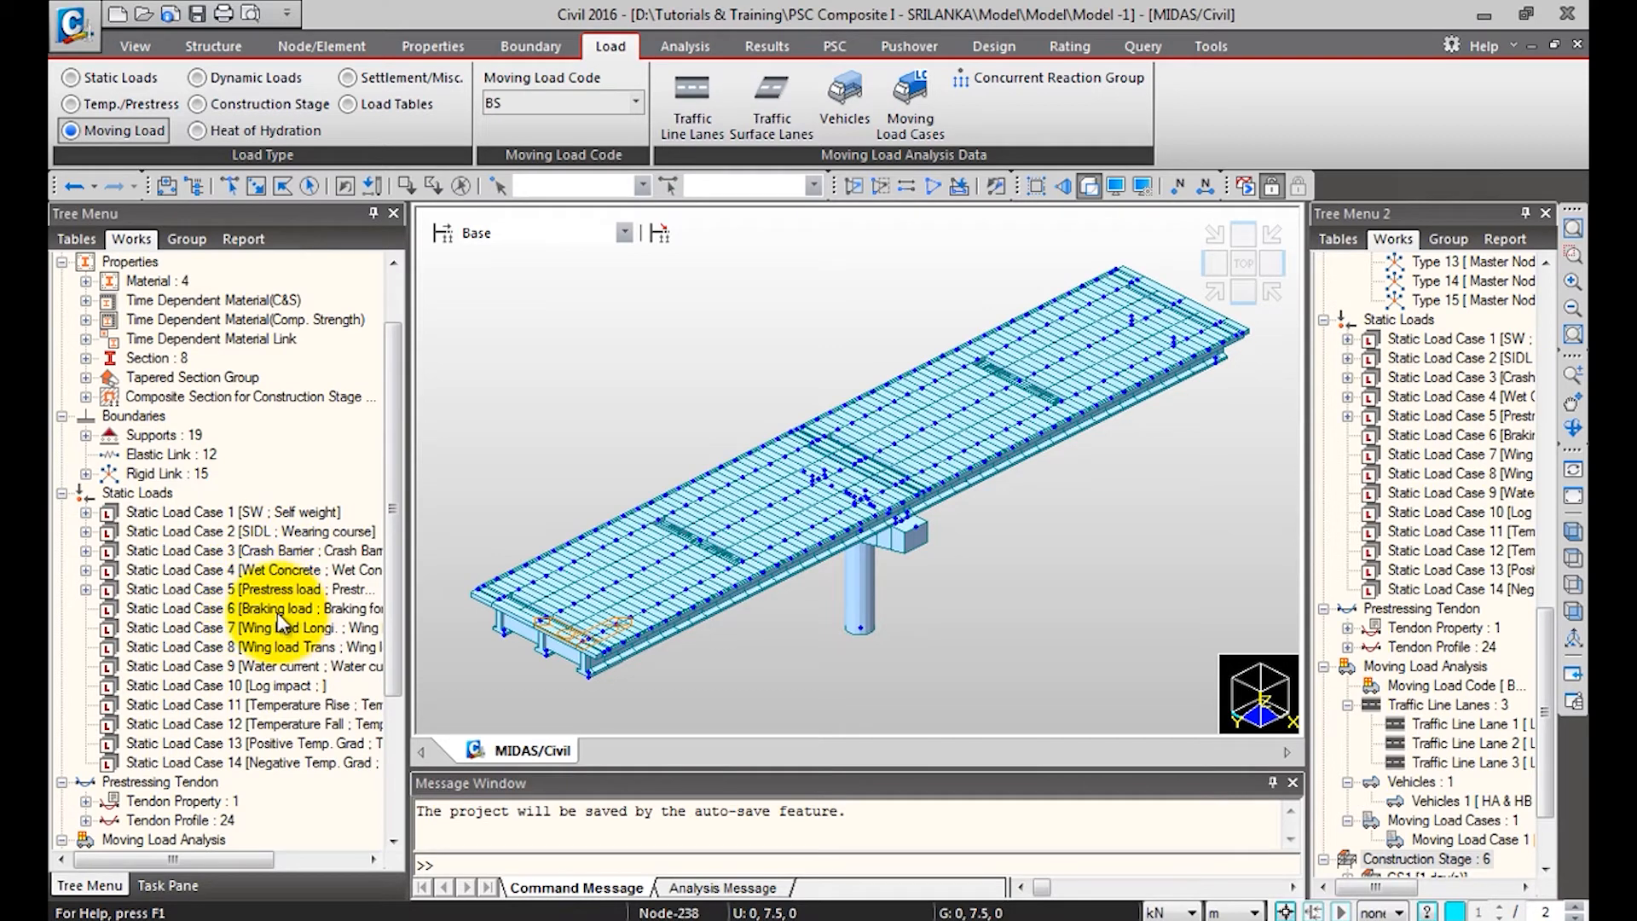
Start assigning element beam loads as static loads, using the Braking load case.
left_click(120, 79)
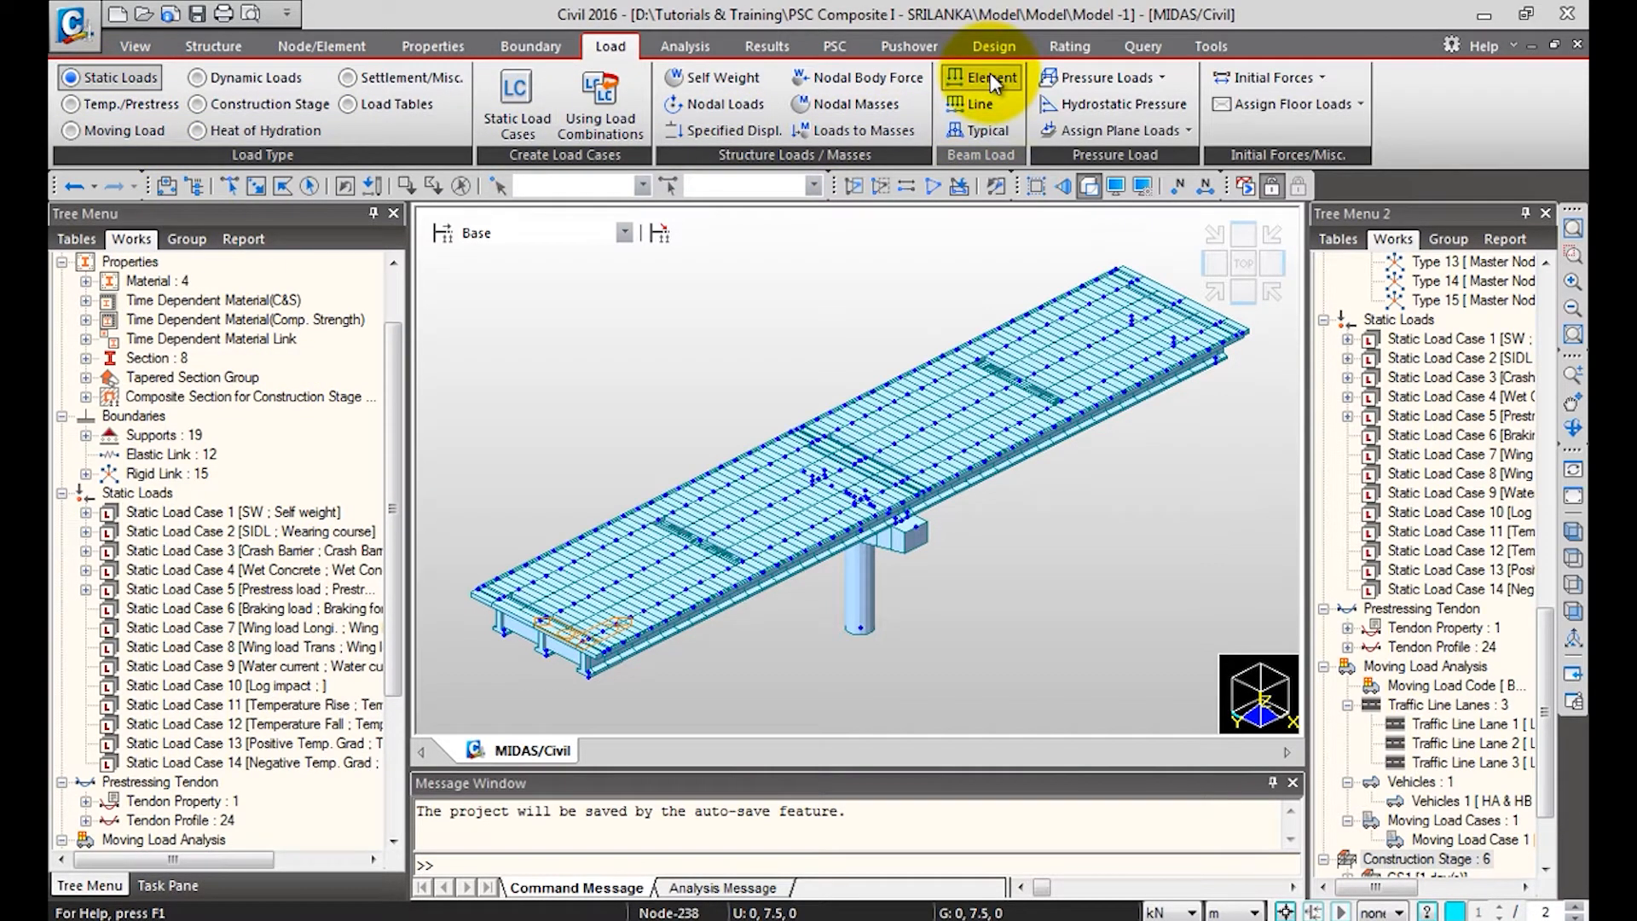
left_click(990, 75)
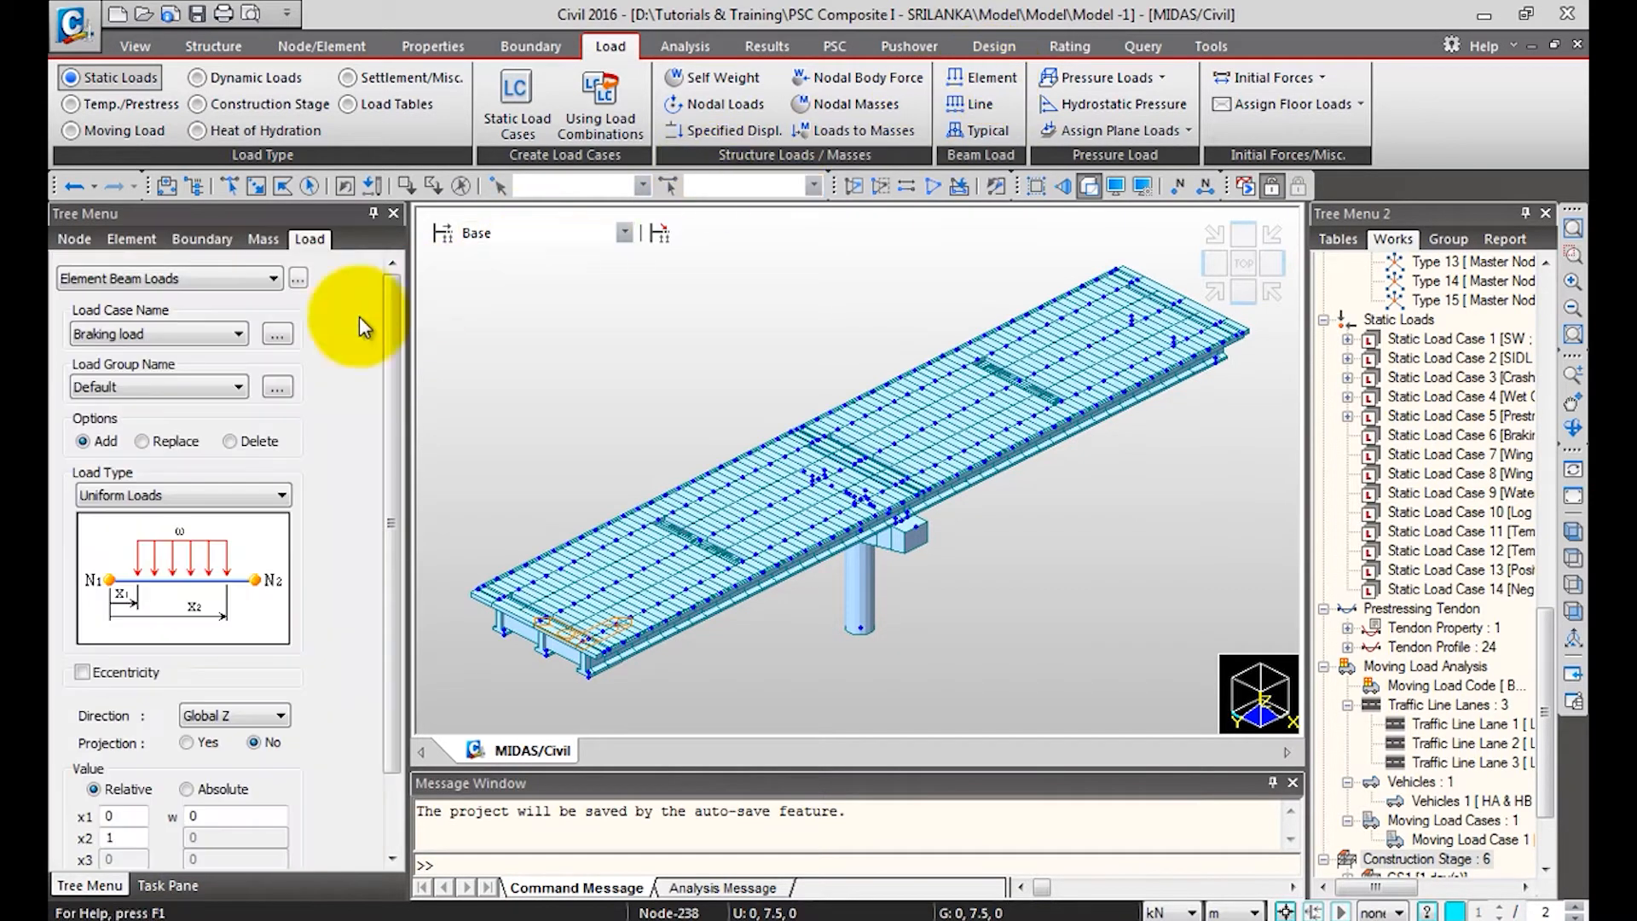
left_click(186, 334)
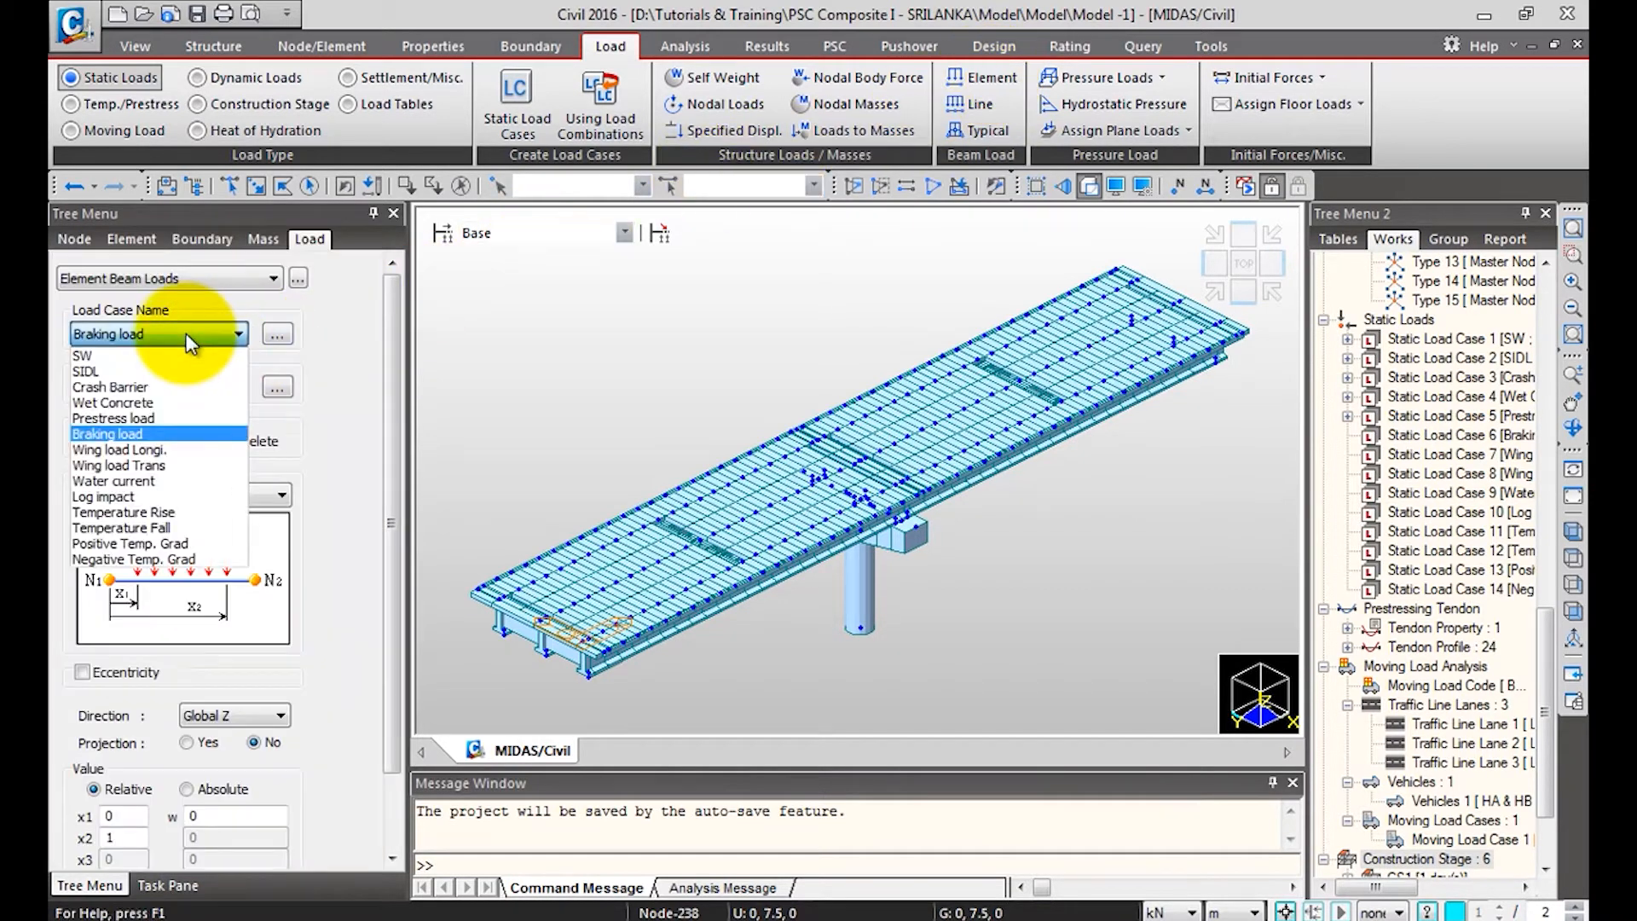
left_click(141, 433)
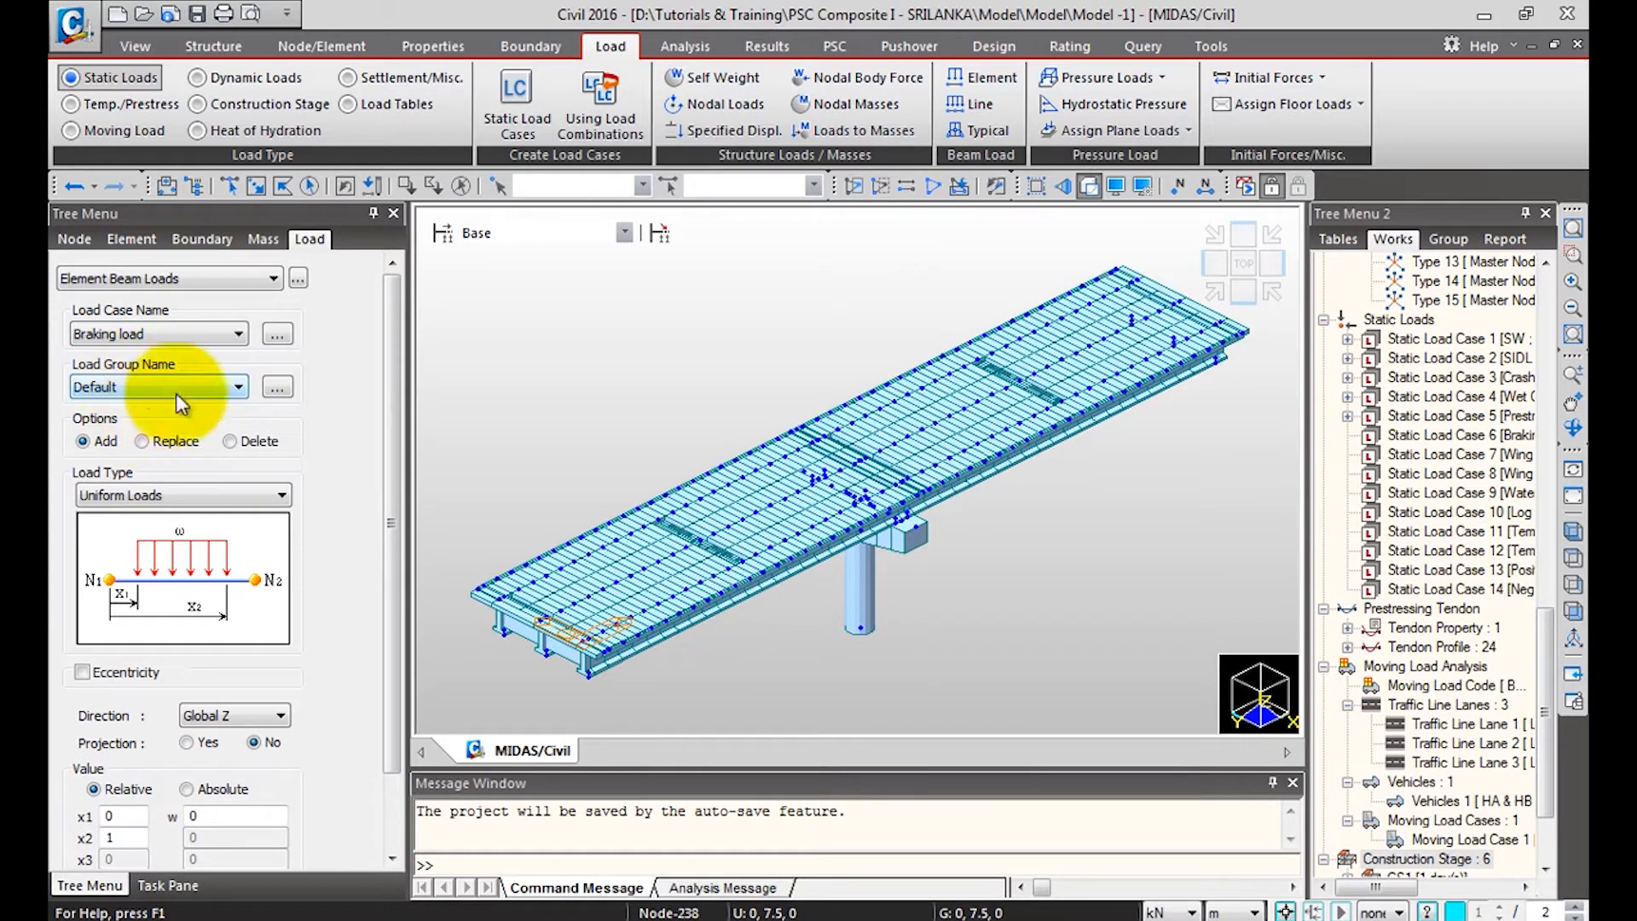
Define the uniform braking load in the Global X direction with a value of 4.5 kN/m.
scroll(387, 334, "down", 2)
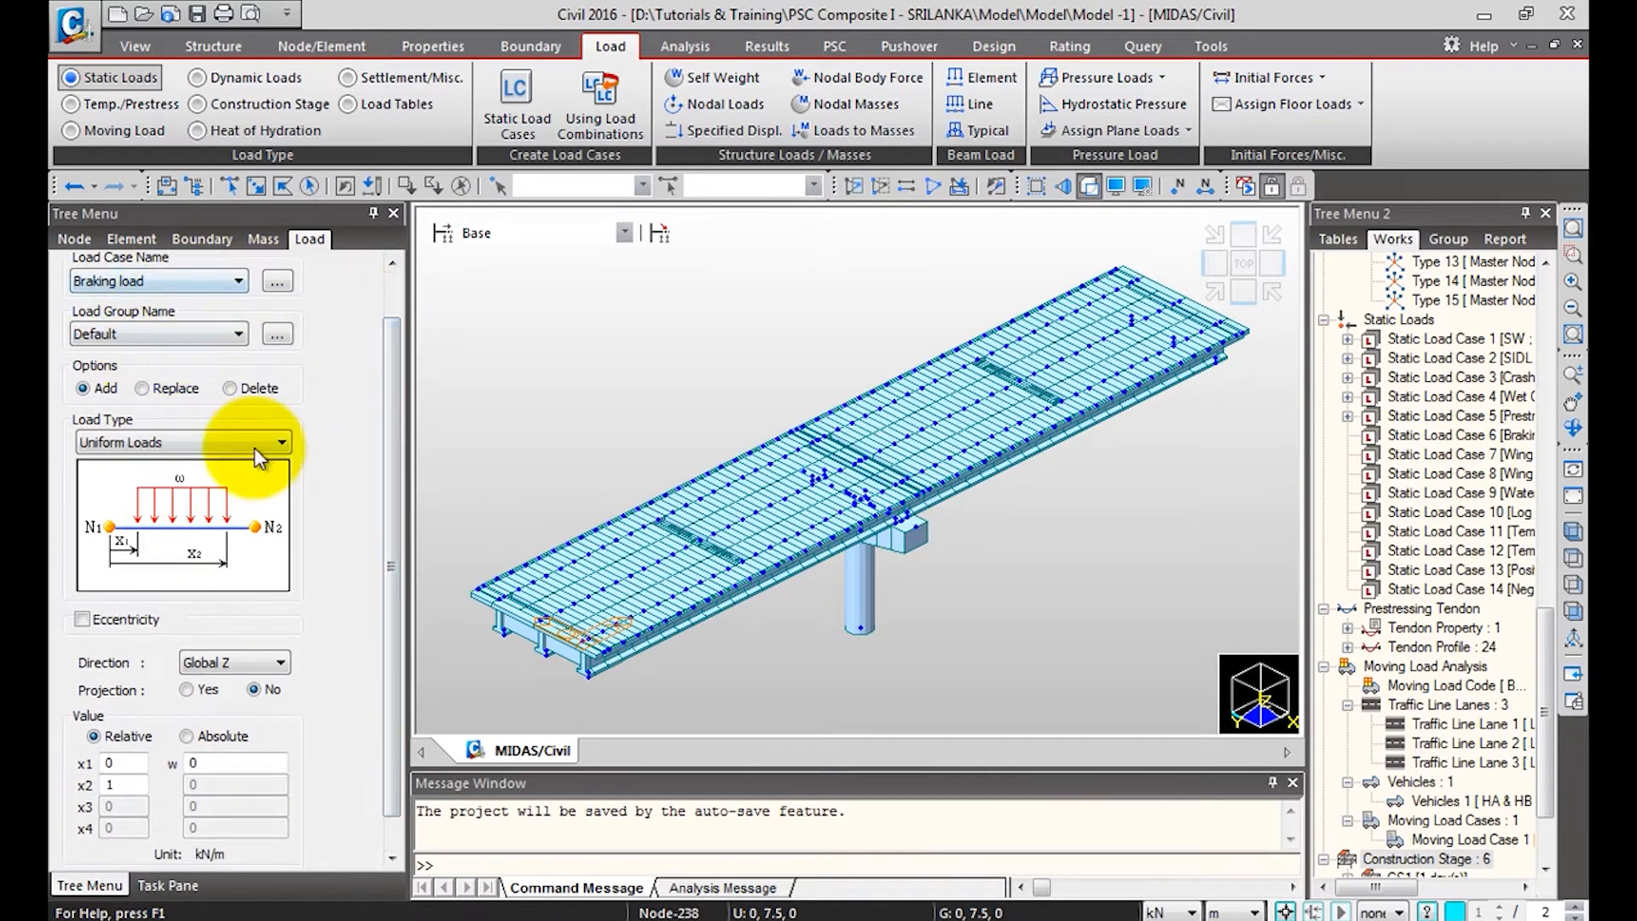
scroll(388, 360, "up", 2)
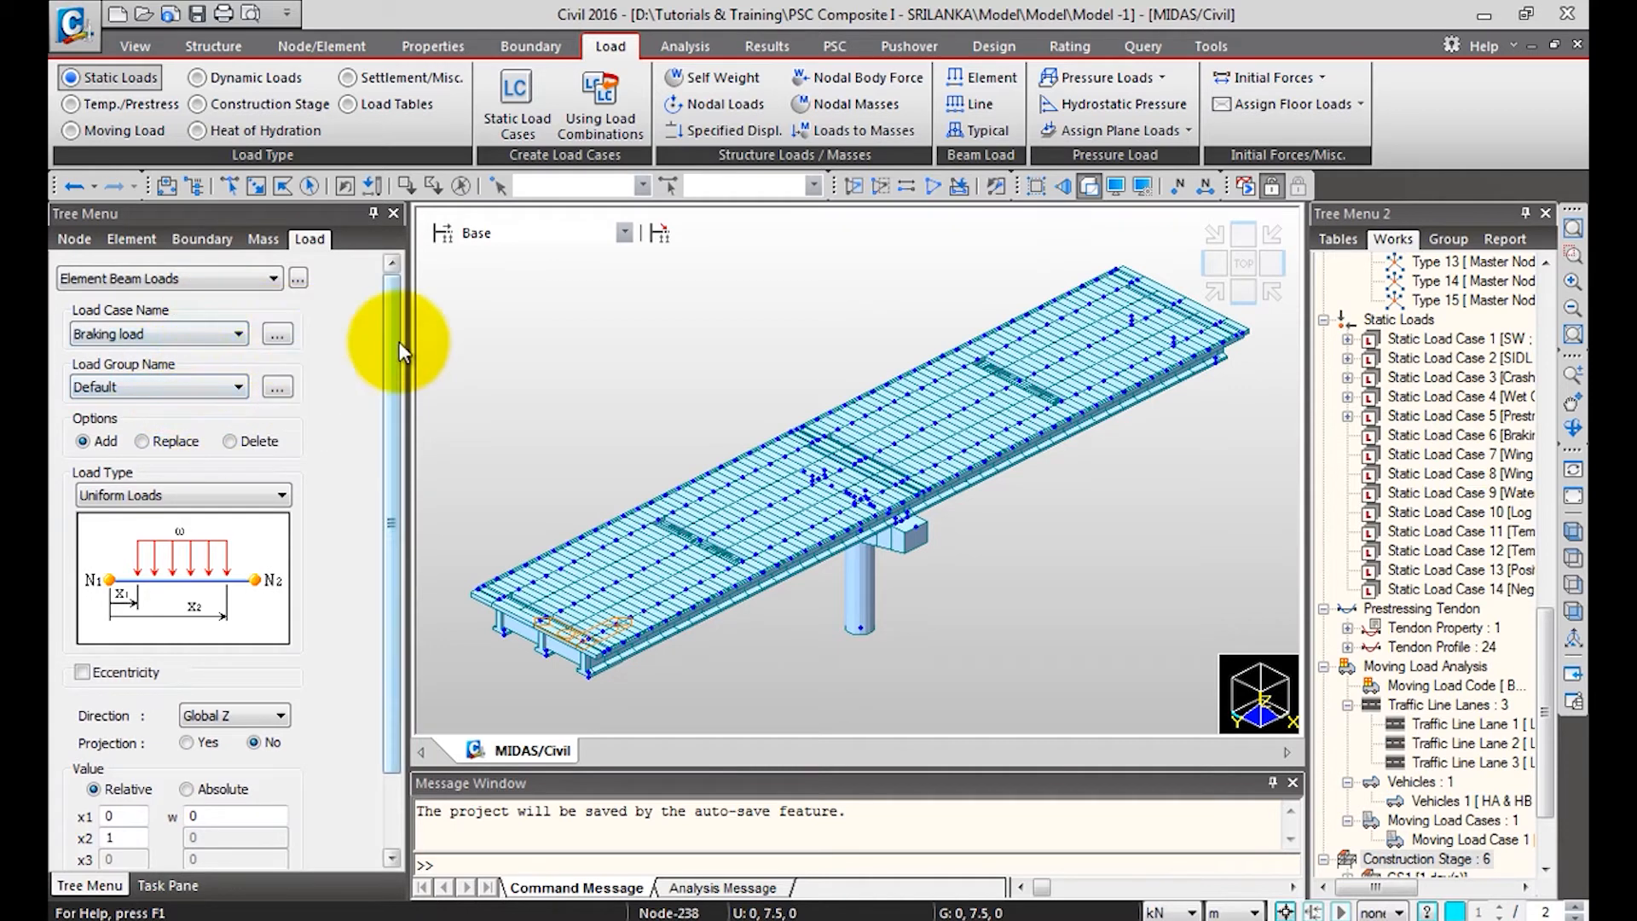
left_click_drag(401, 331, 389, 420)
left_click(169, 408)
left_click(169, 411)
left_click(256, 625)
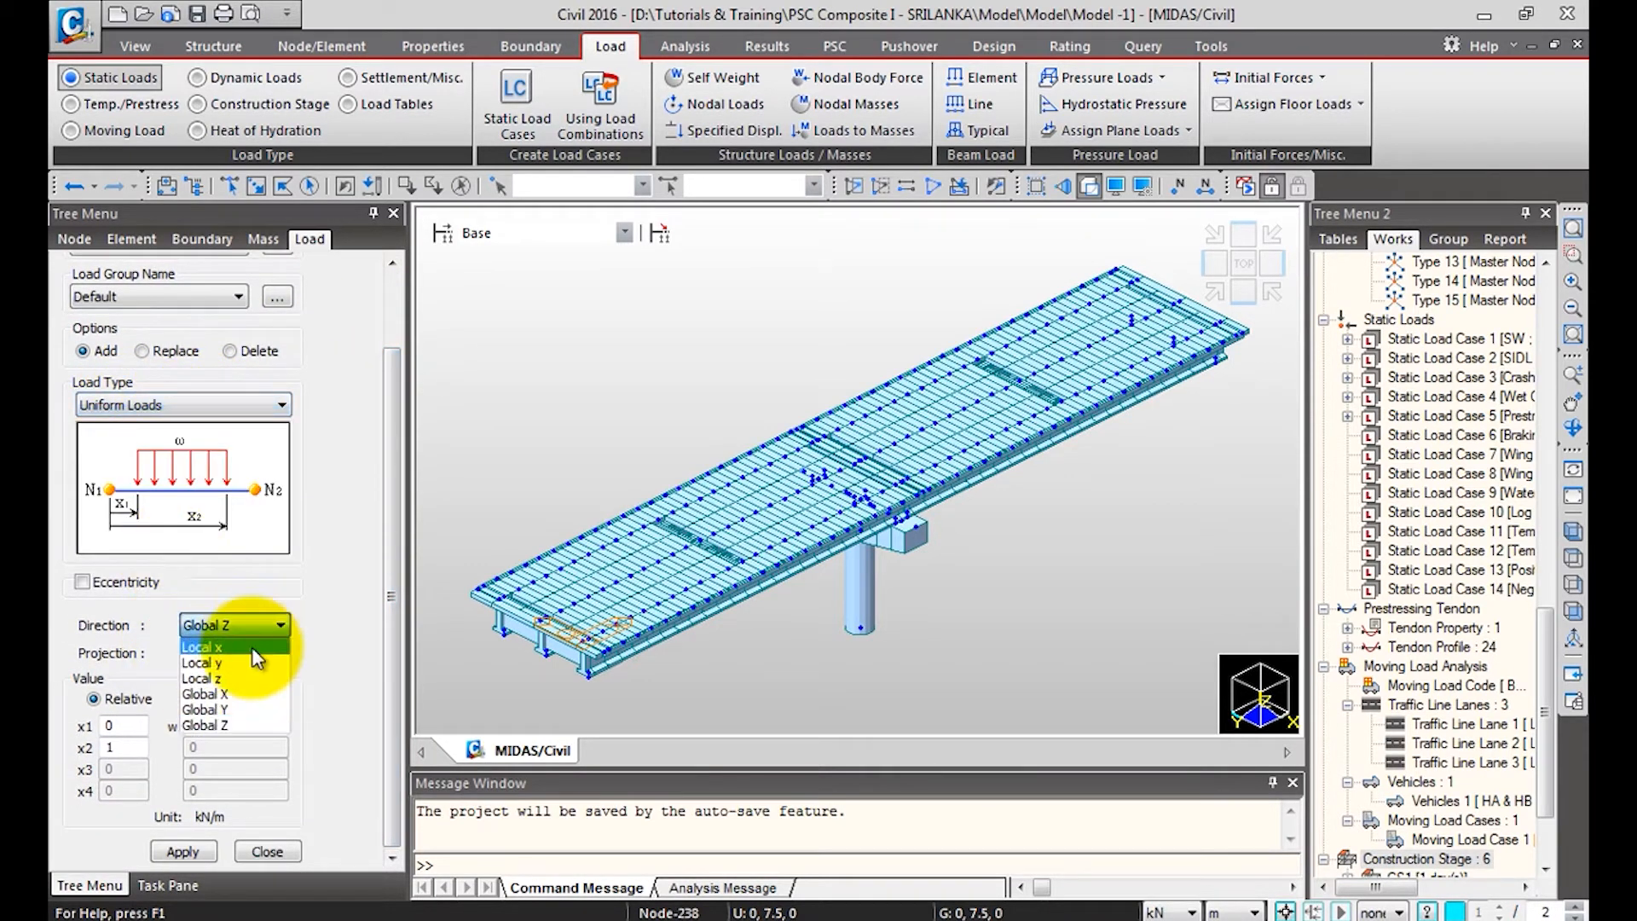
left_click(244, 693)
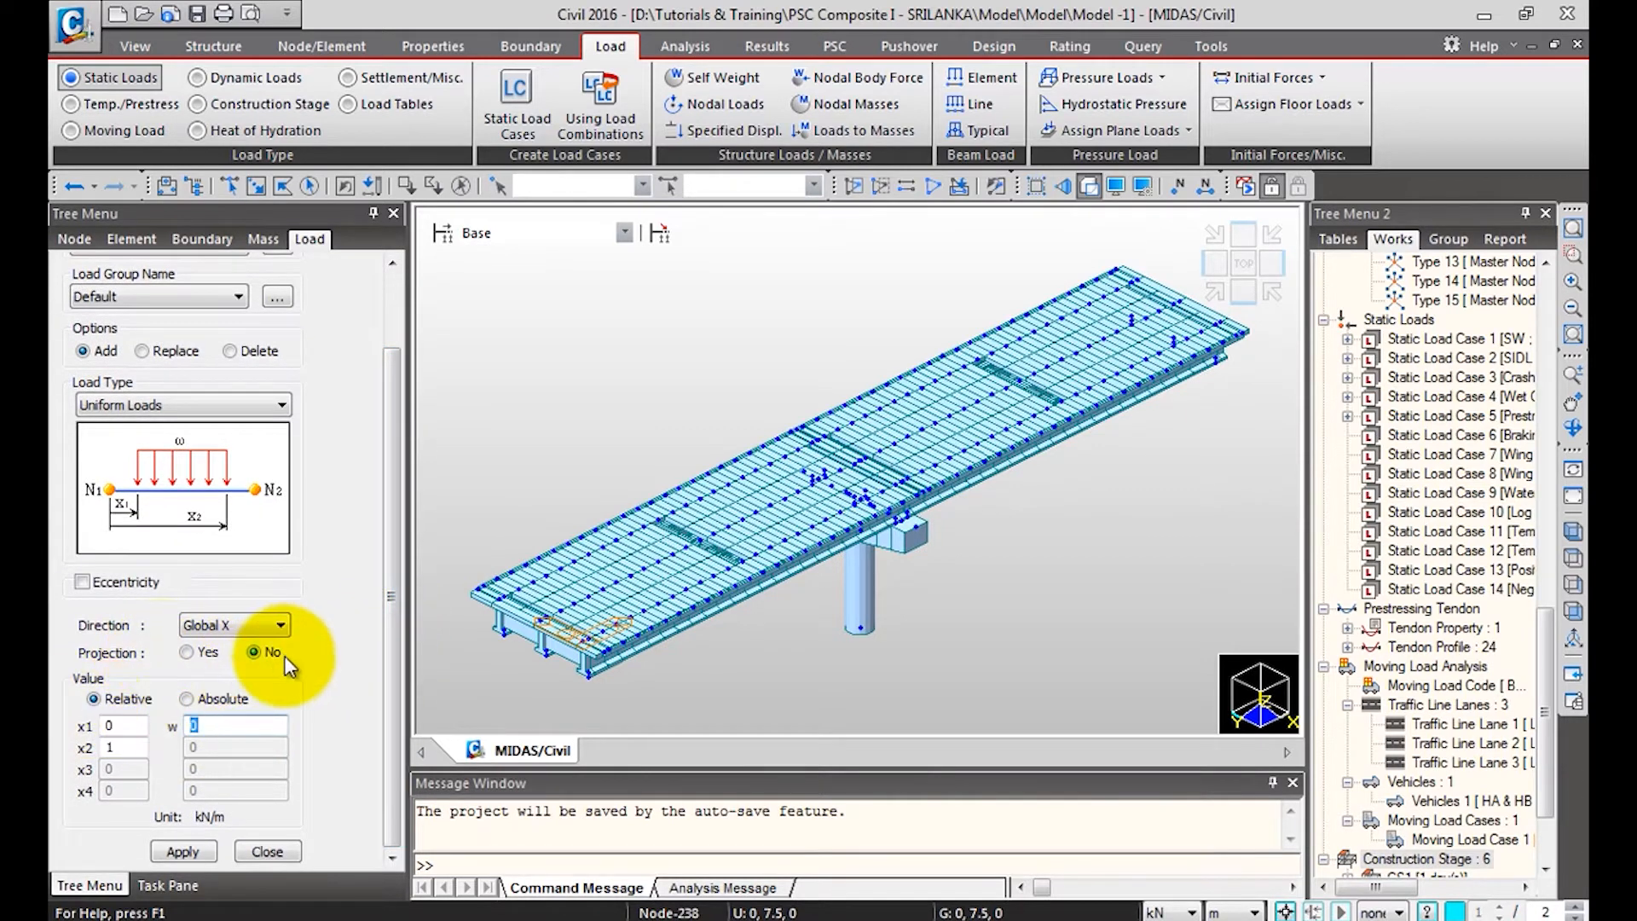
double_click(285, 725)
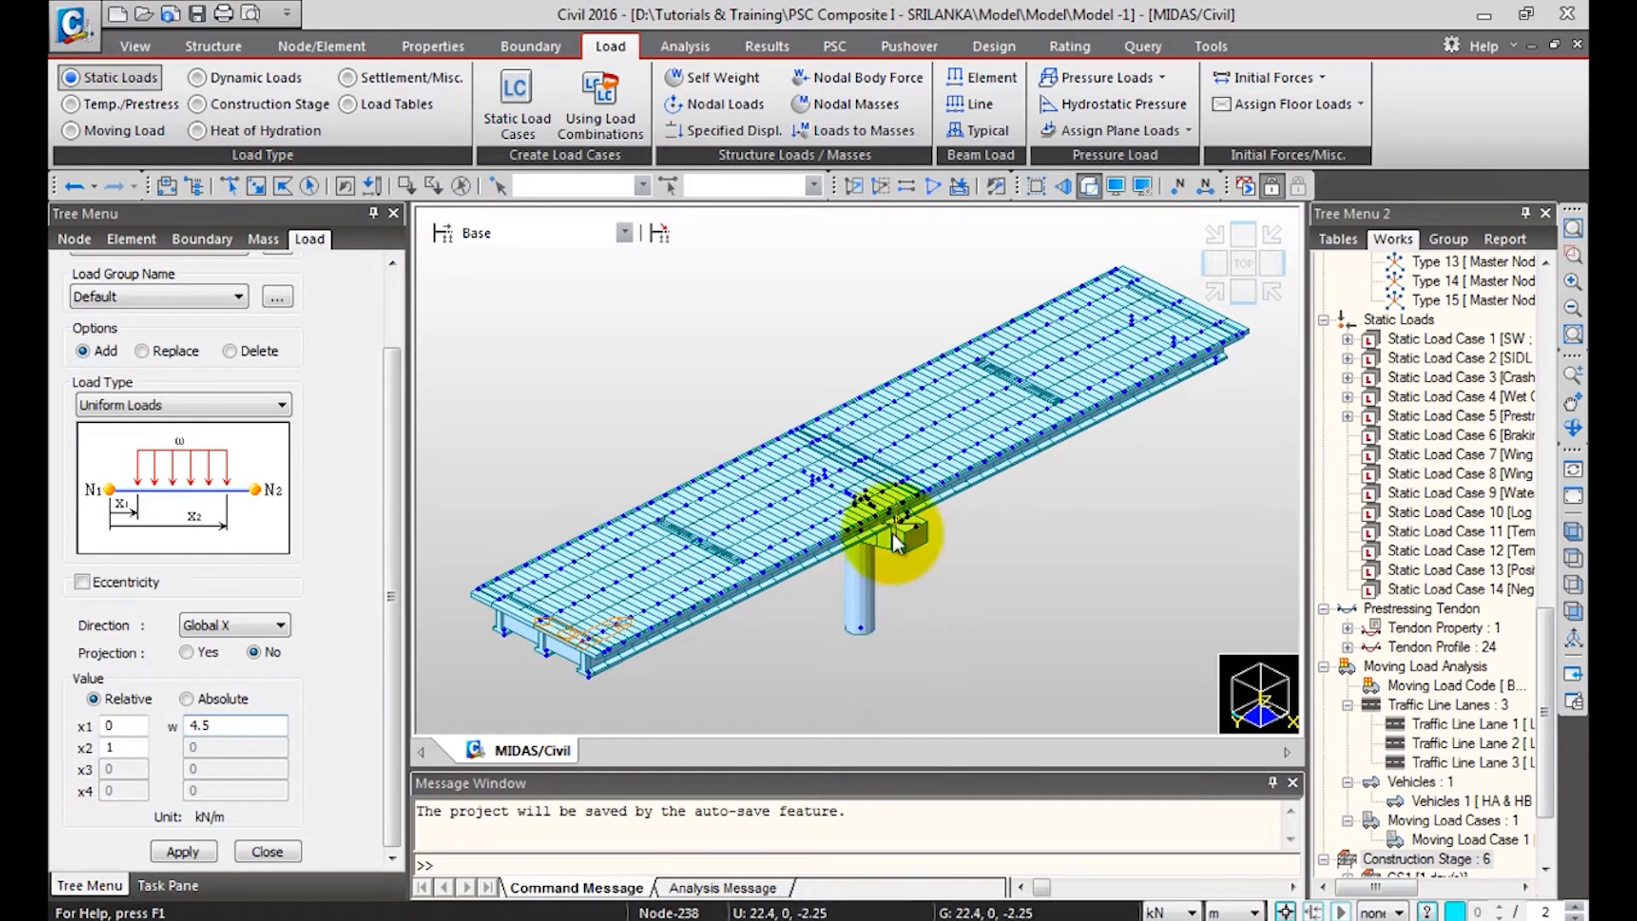
Isolate the elements with the Girder section so only the girders are active in the model view.
left_click(1449, 239)
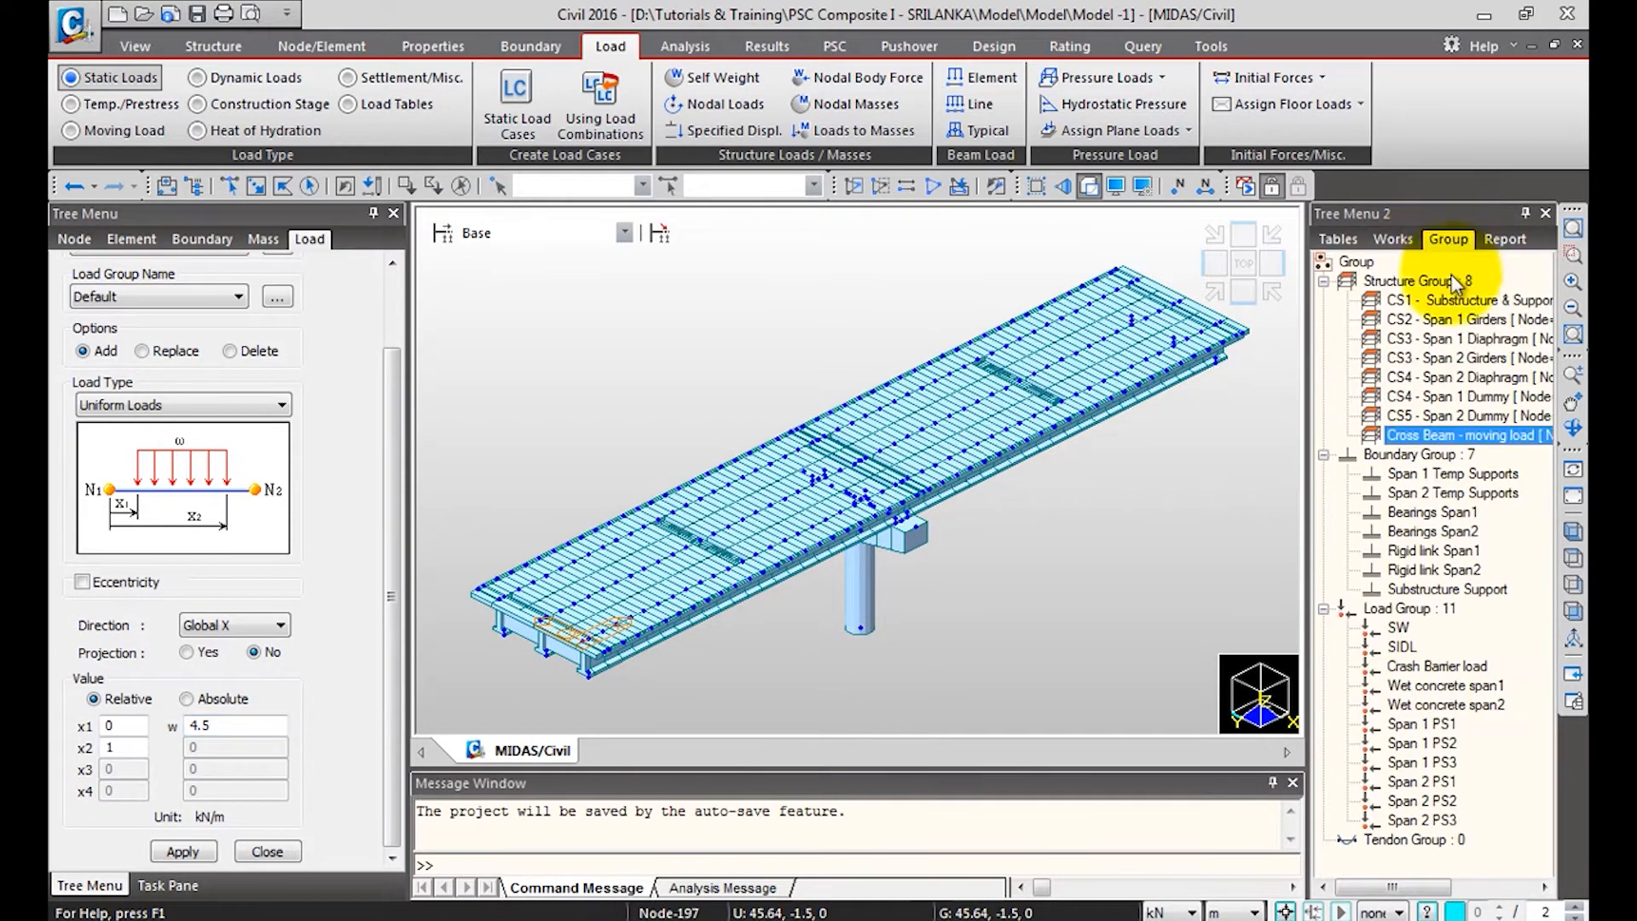
left_click(1393, 240)
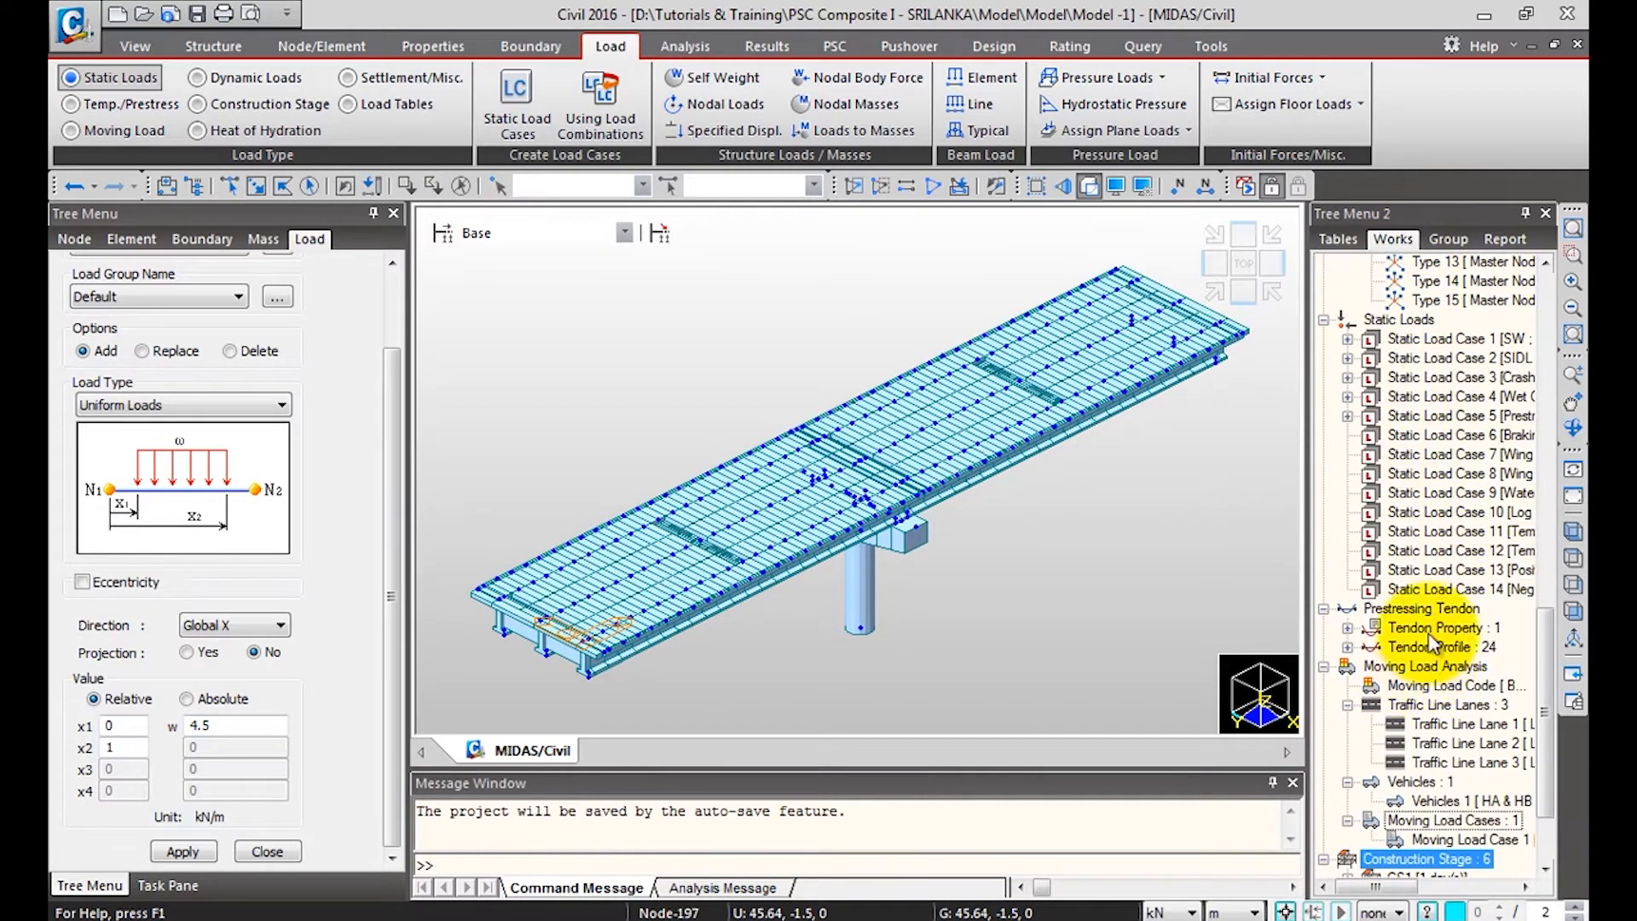
left_click_drag(1549, 636, 1533, 441)
scroll(1532, 441, "up", 1)
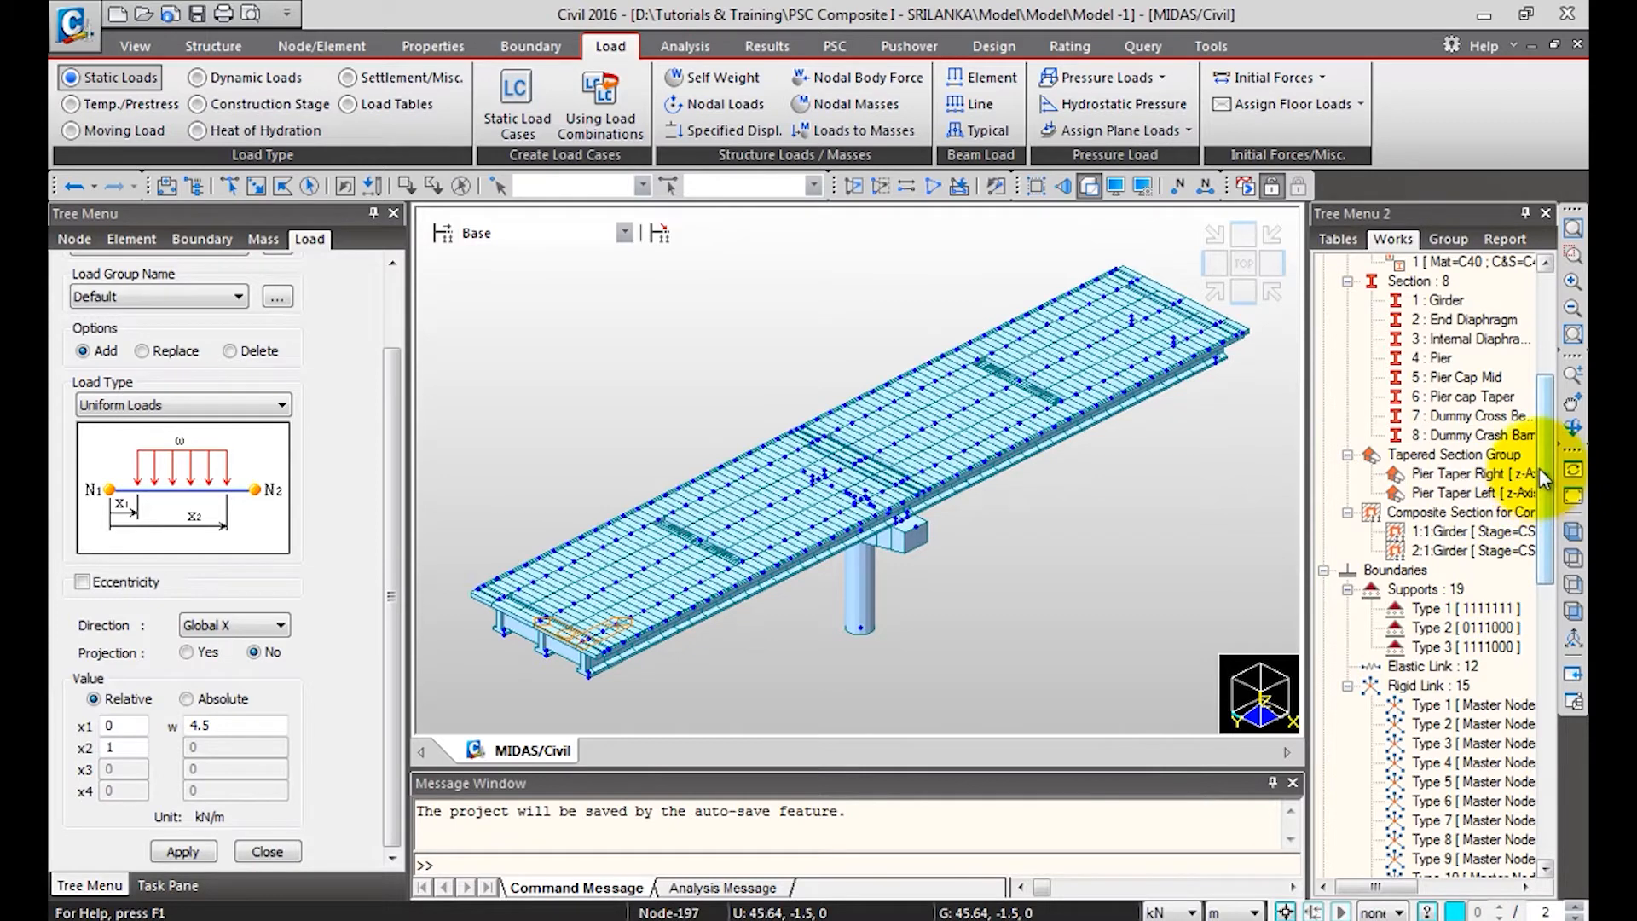
scroll(1540, 478, "up", 3)
left_click(1446, 454)
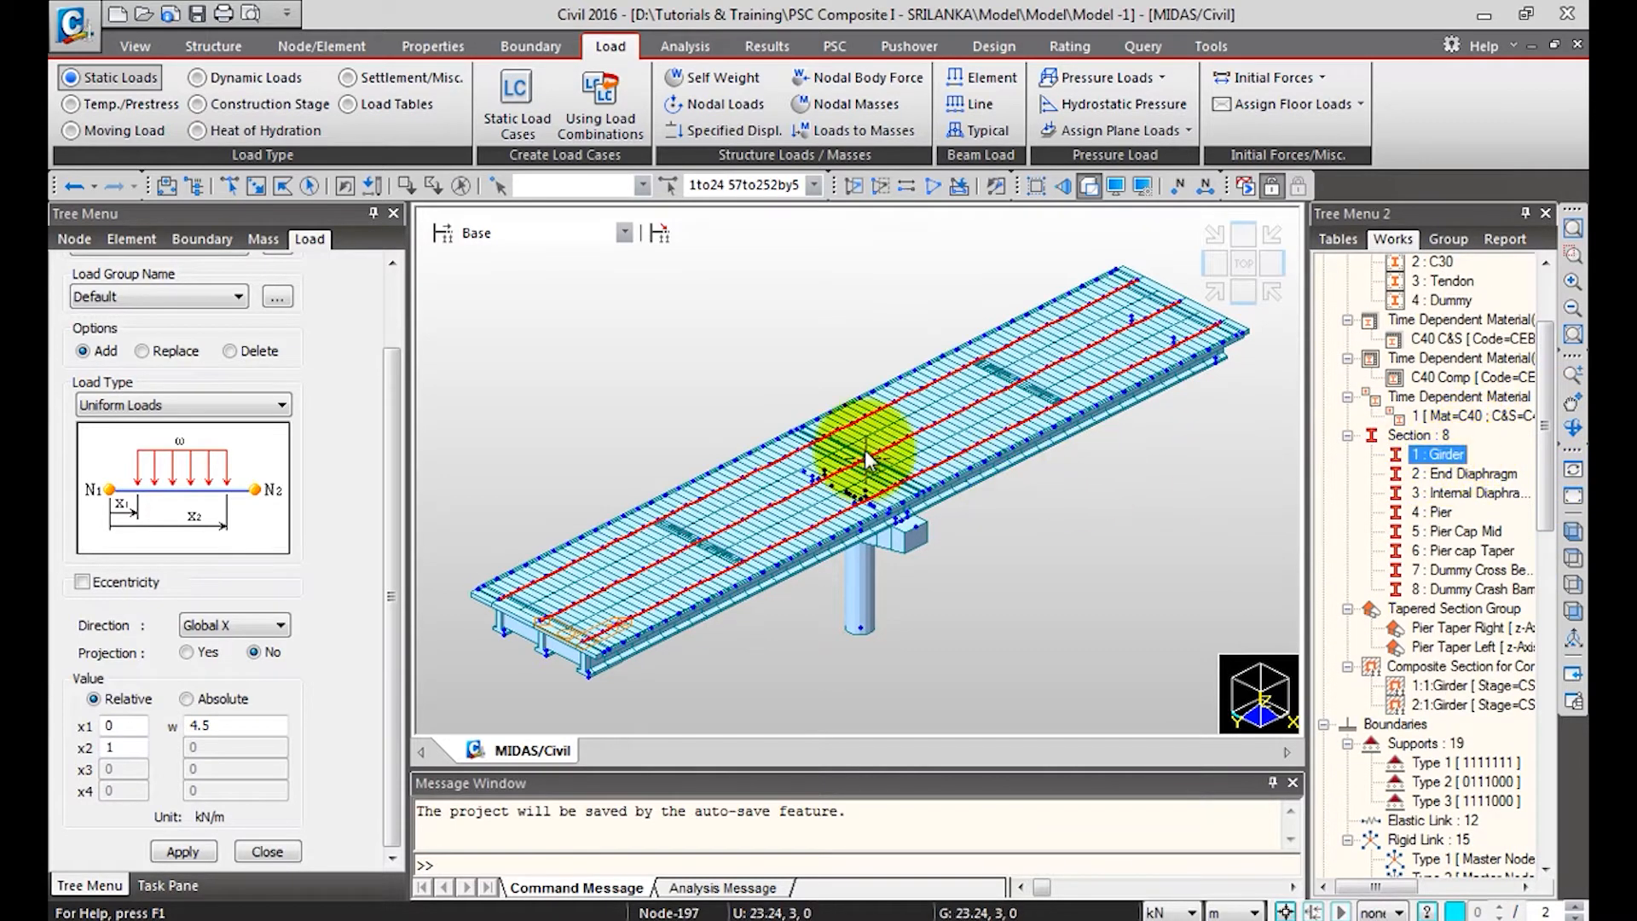
left_click(859, 181)
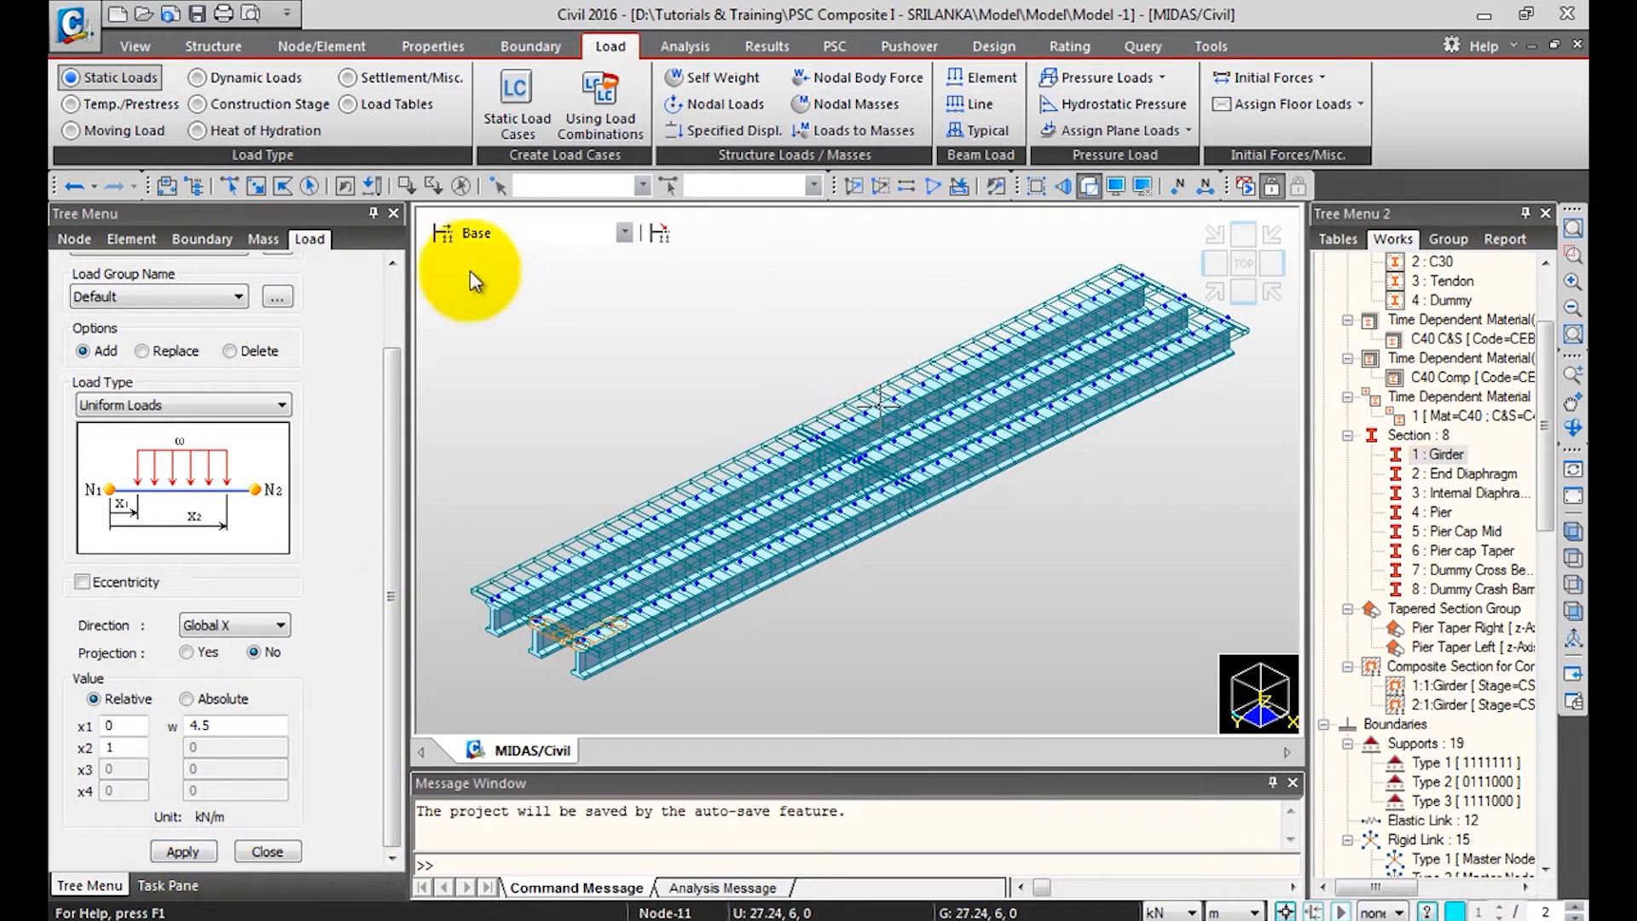
Apply the braking load to all active girders and display its element beam loads on the model.
left_click(364, 184)
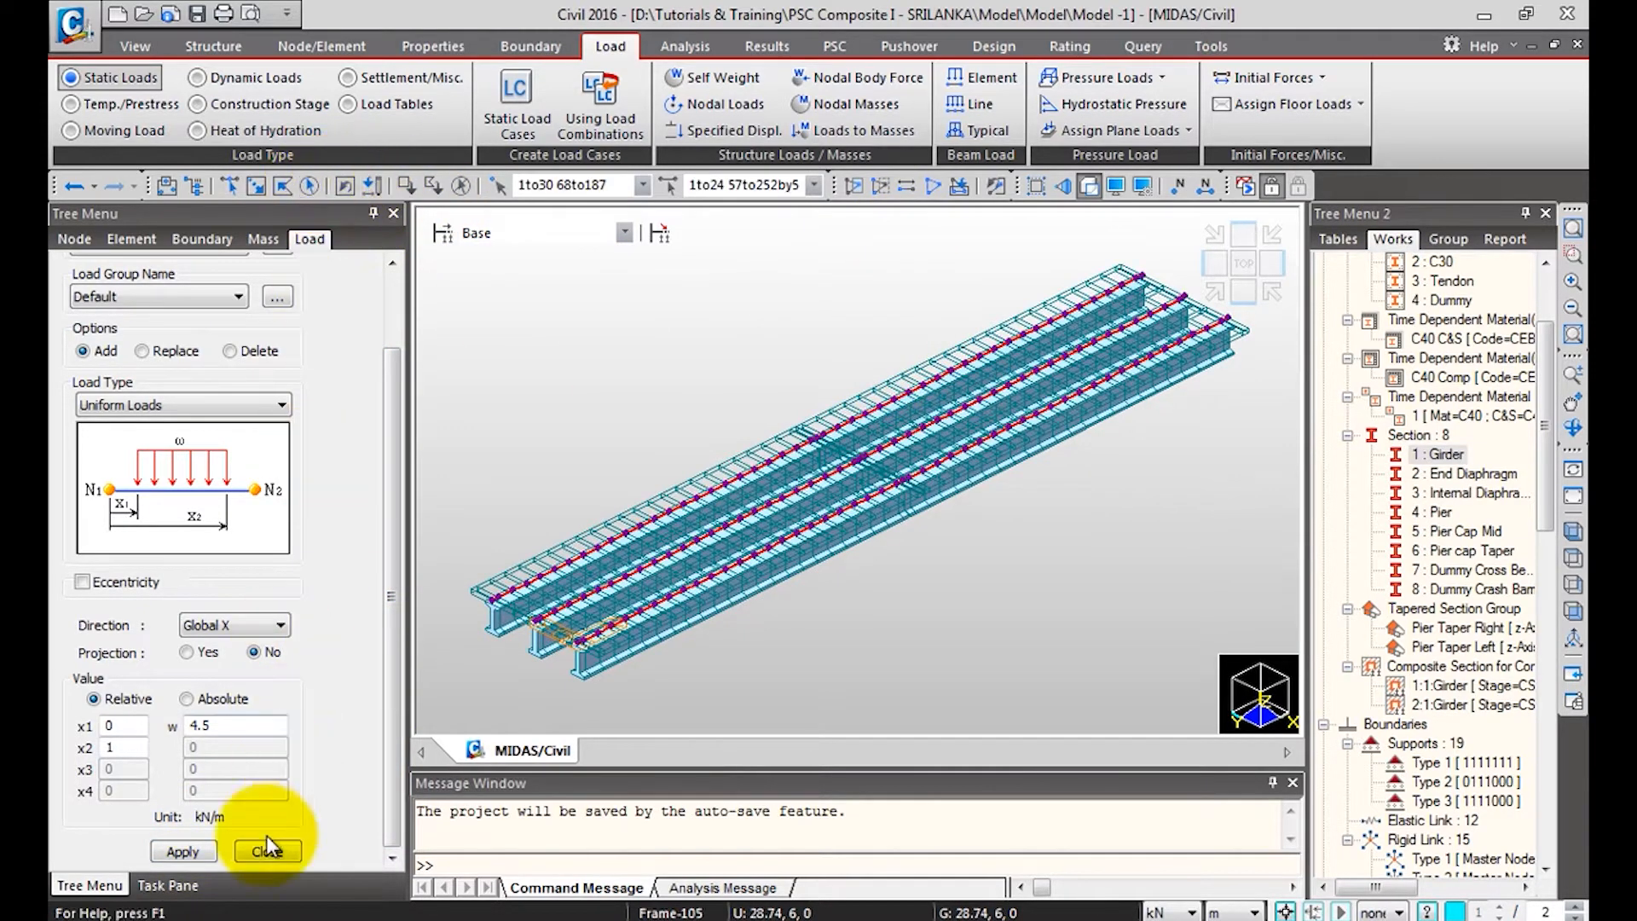
left_click(182, 851)
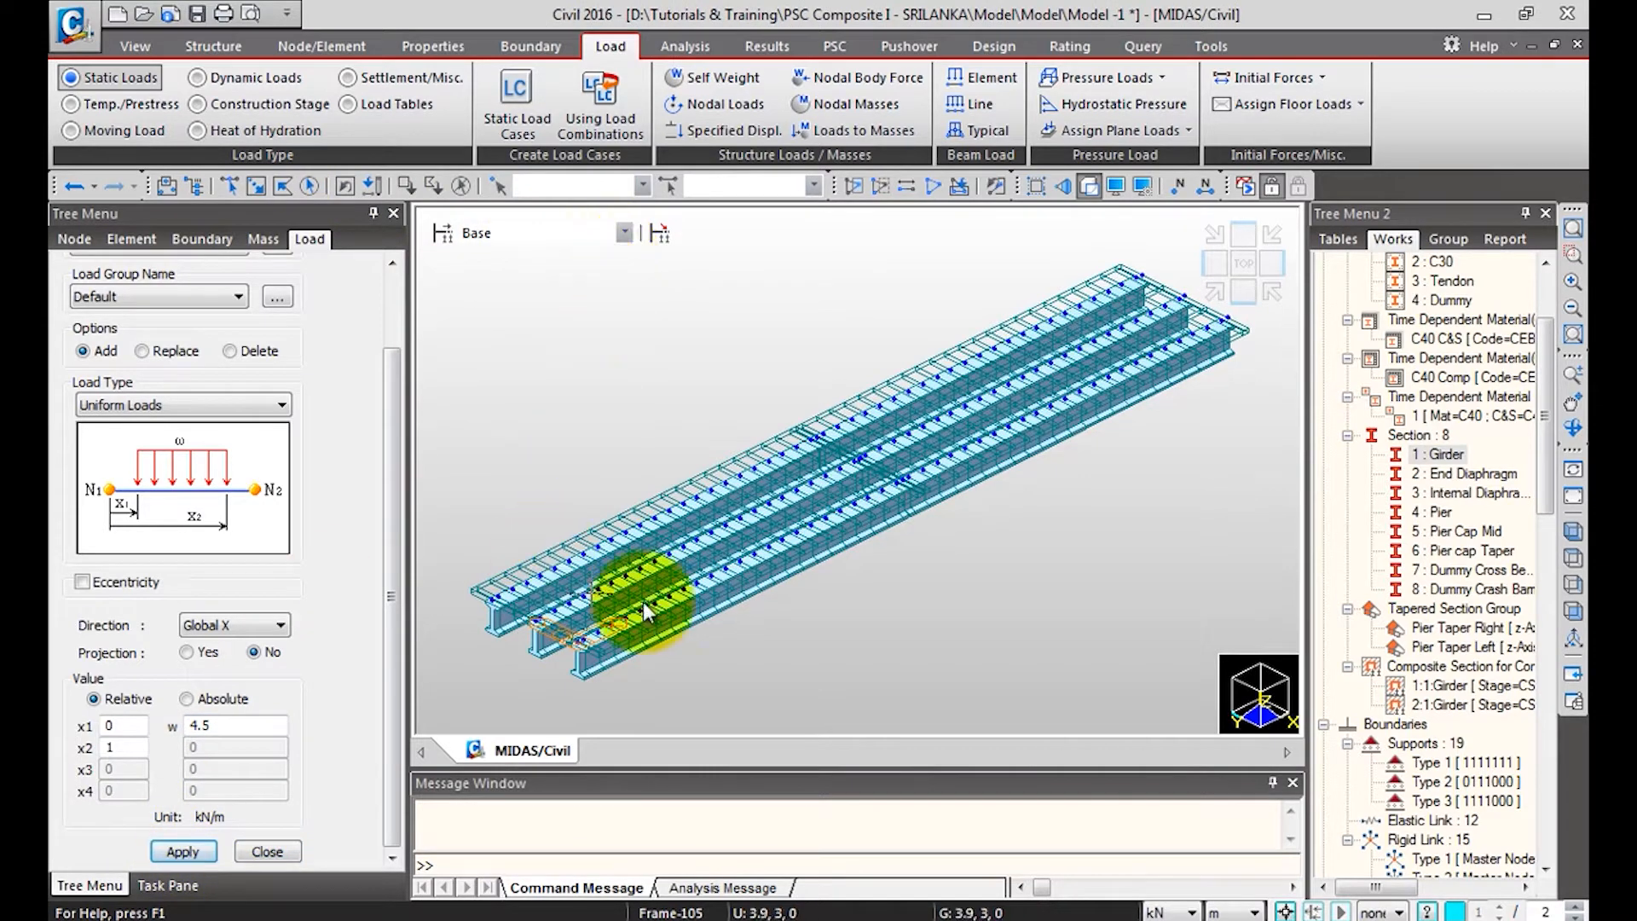
left_click_drag(1540, 328, 1450, 627)
right_click(1448, 612)
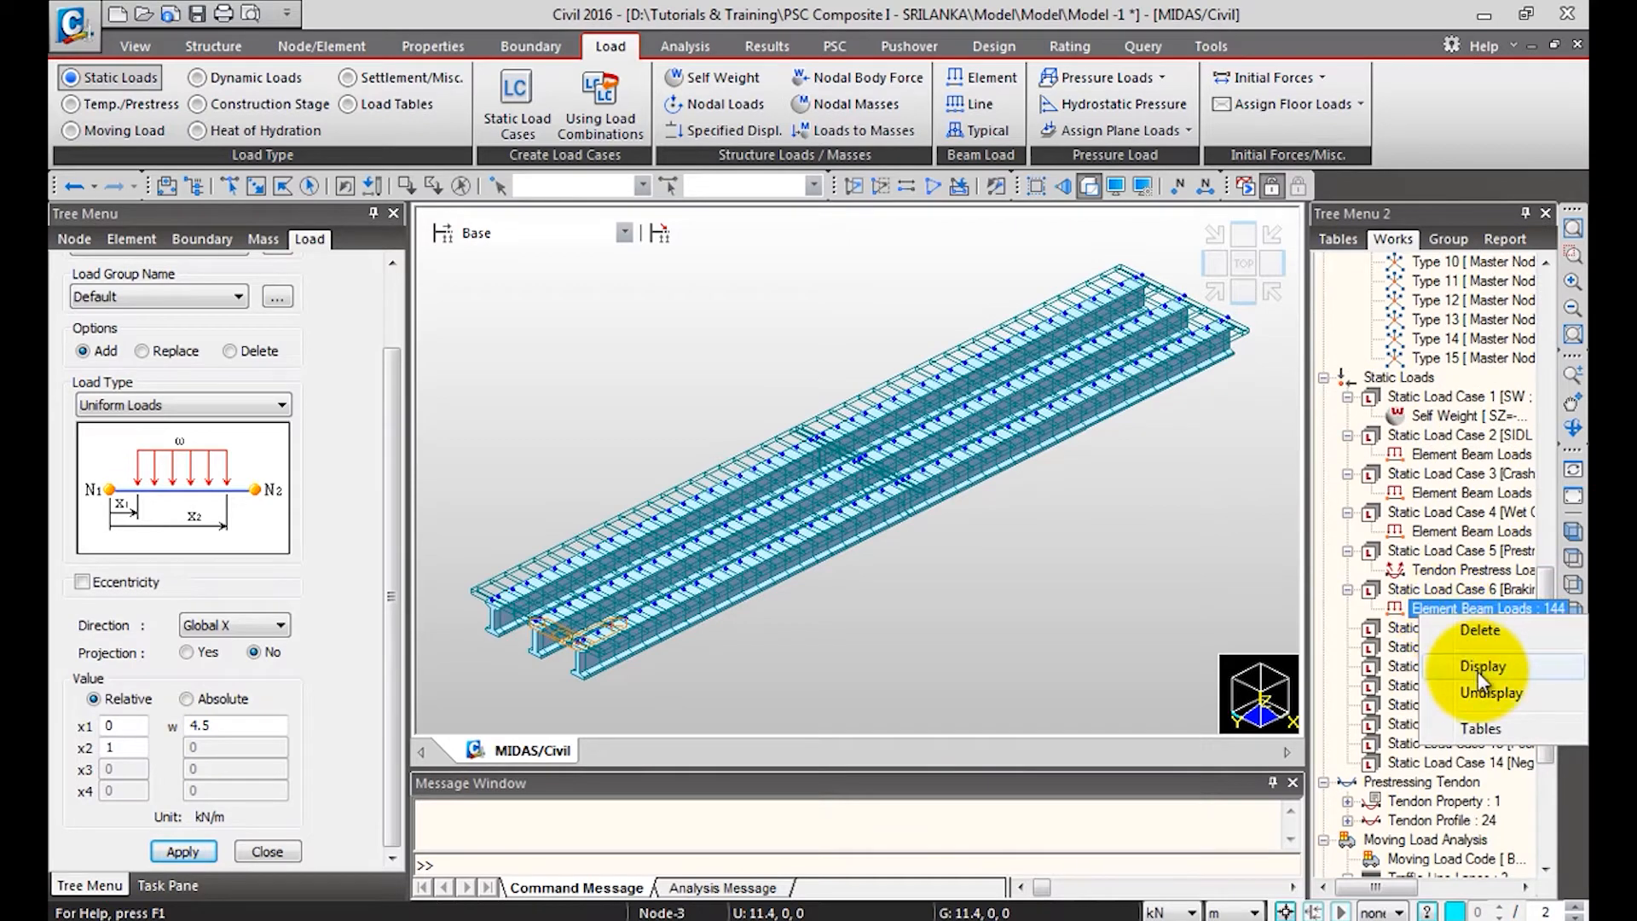
left_click(1477, 668)
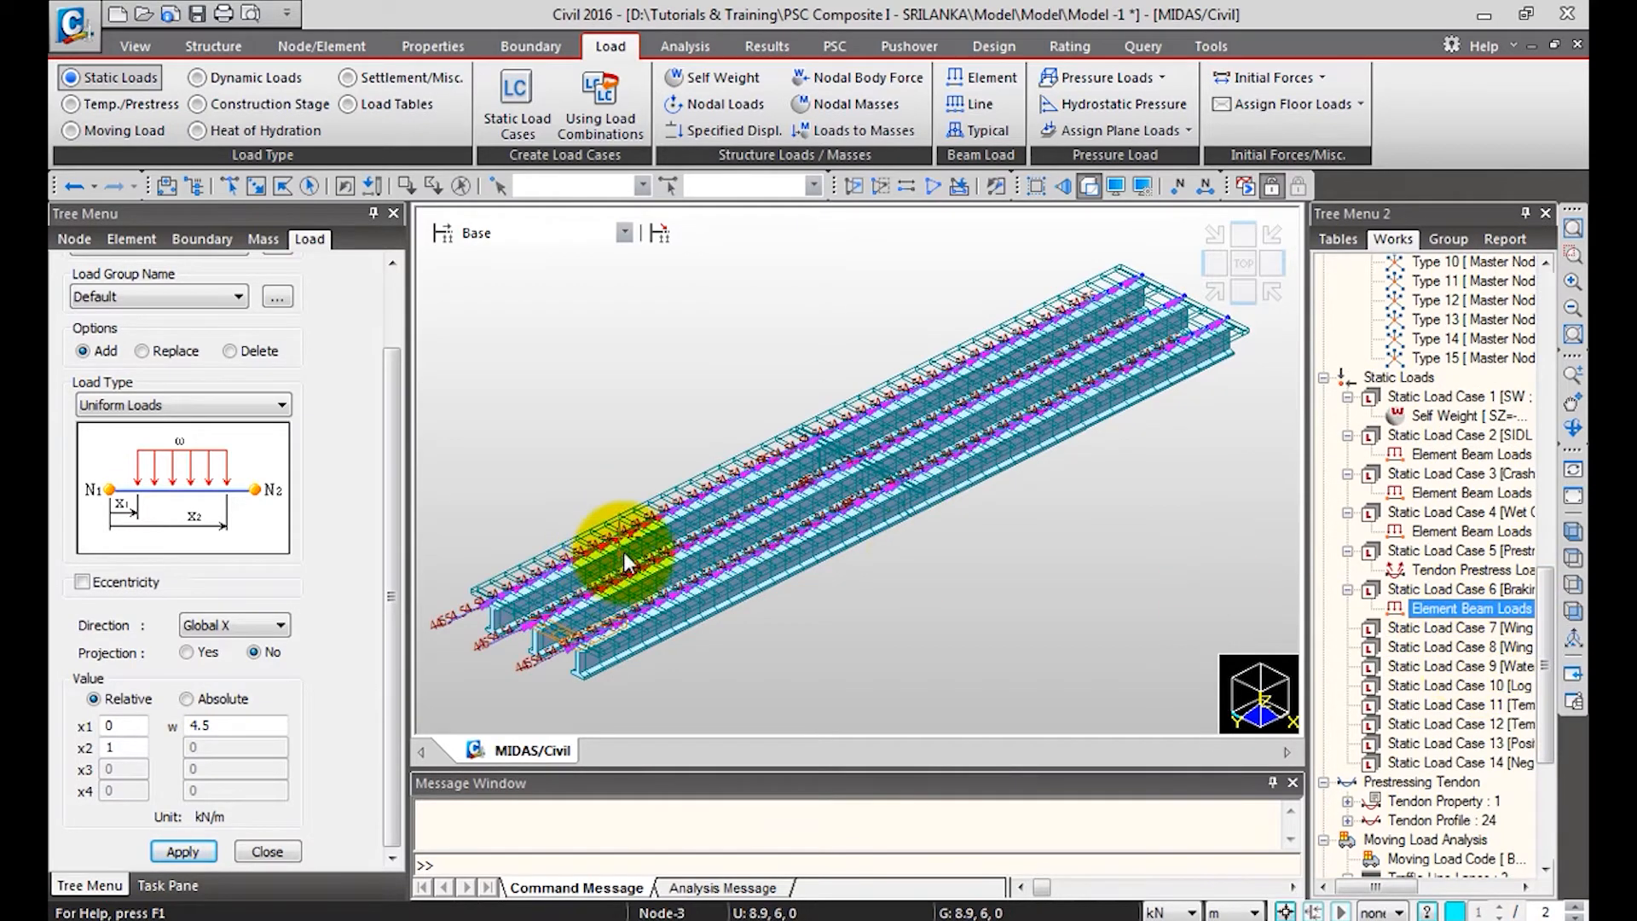
scroll(623, 551, "up", 5)
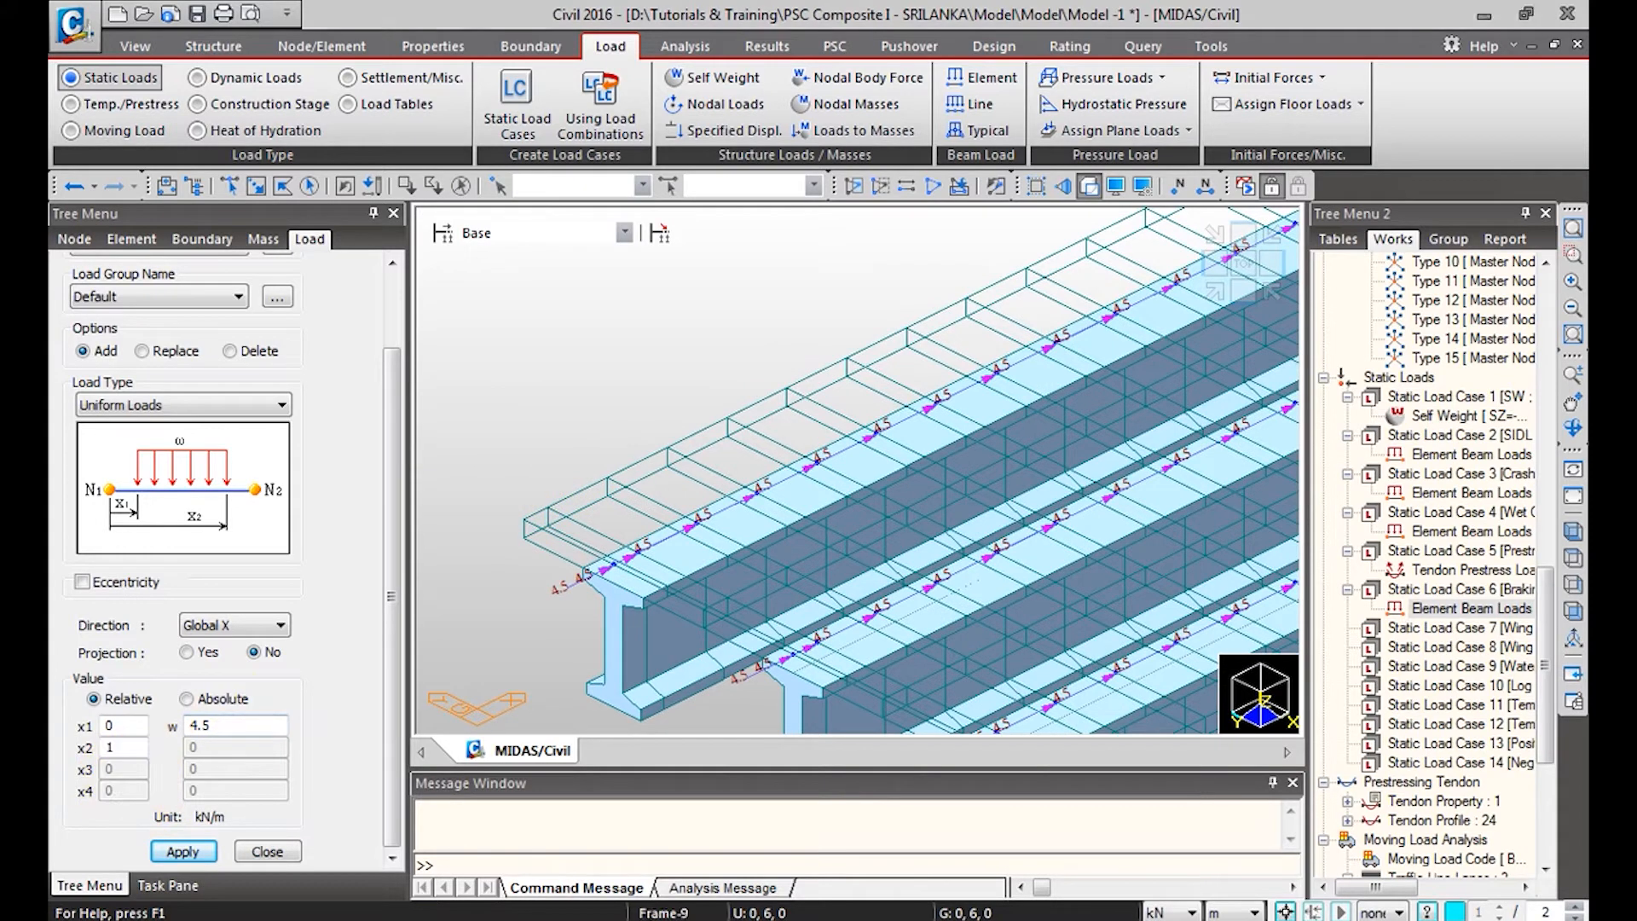
Switch the element beam load to the Wing load Longi. case and set its uniform value to 1.2 kN/m.
left_click_drag(389, 551, 380, 401)
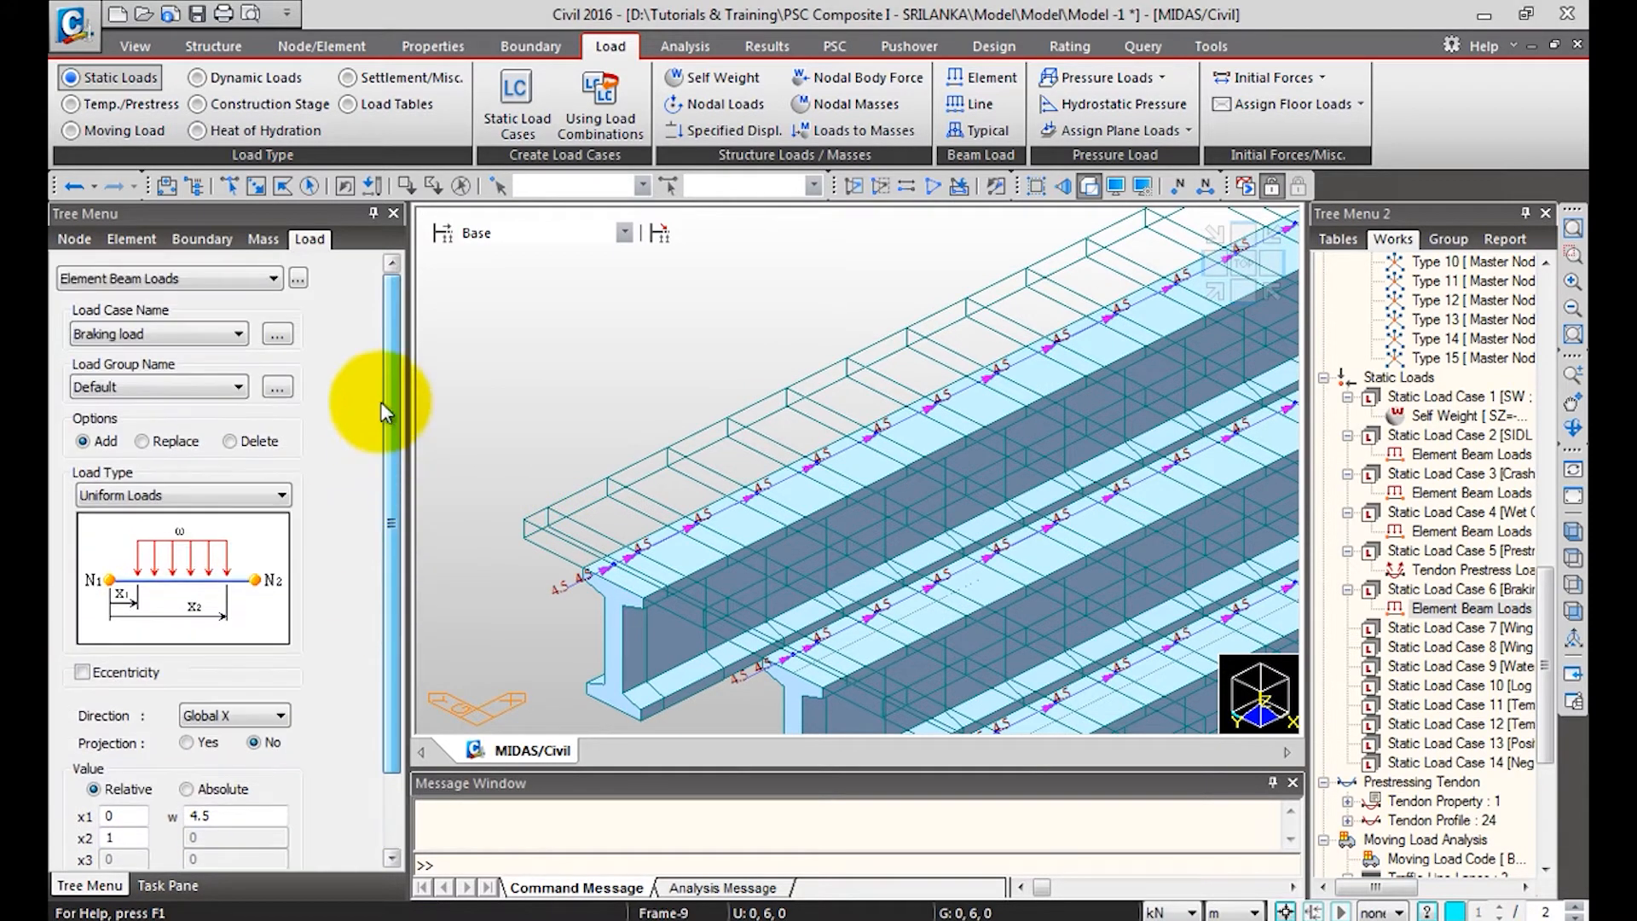
left_click(181, 331)
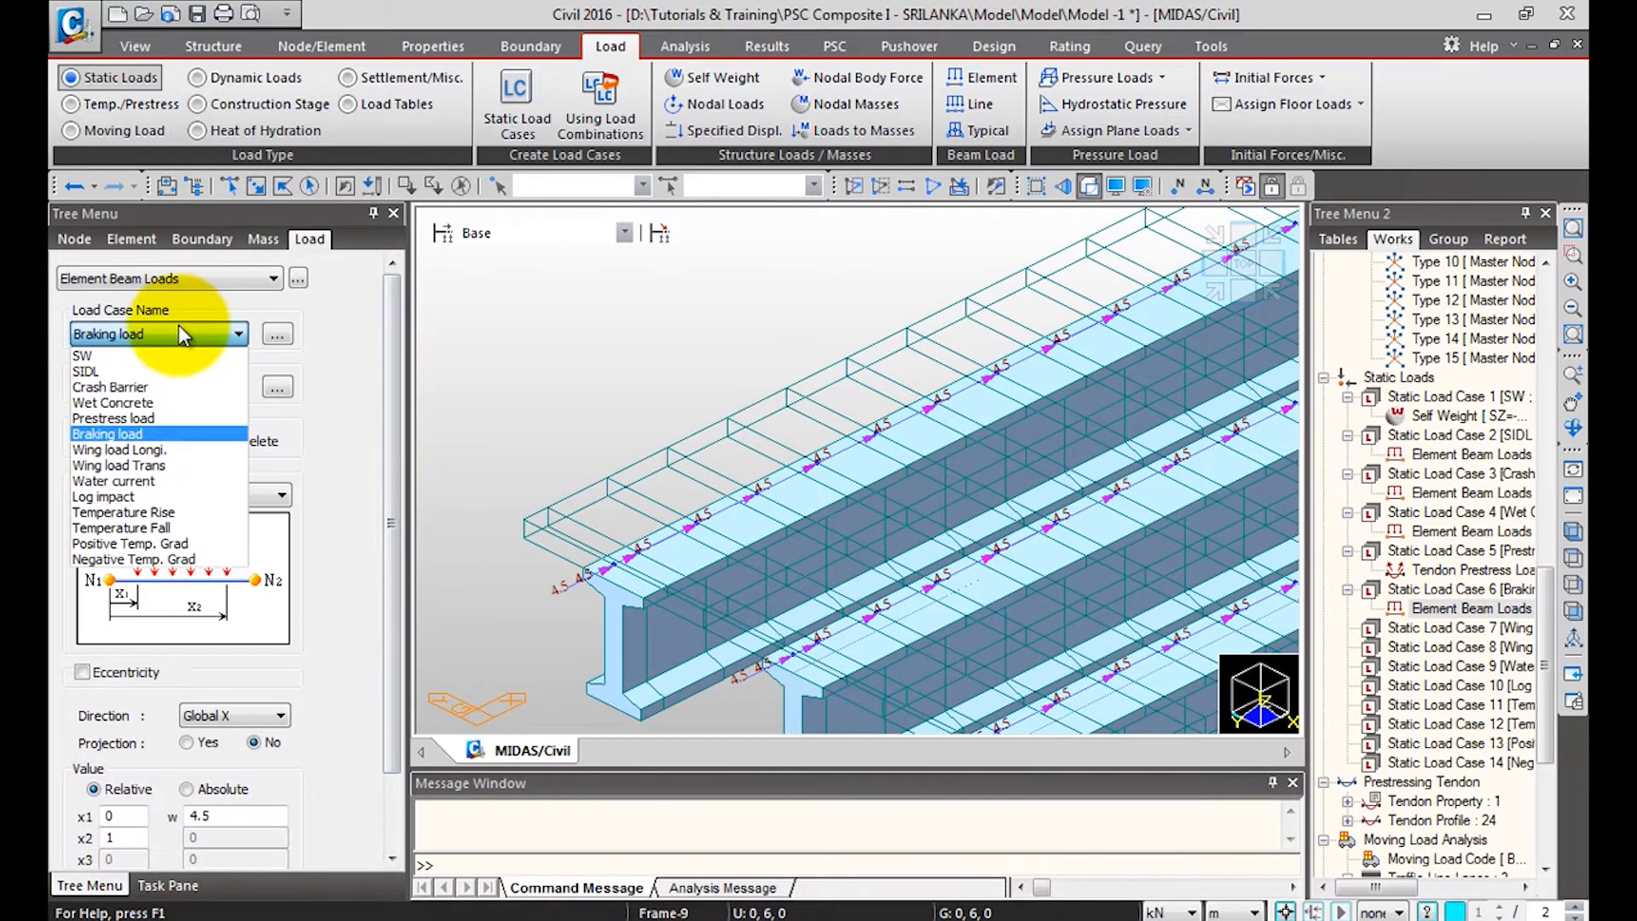
left_click(167, 452)
left_click_drag(387, 321, 390, 412)
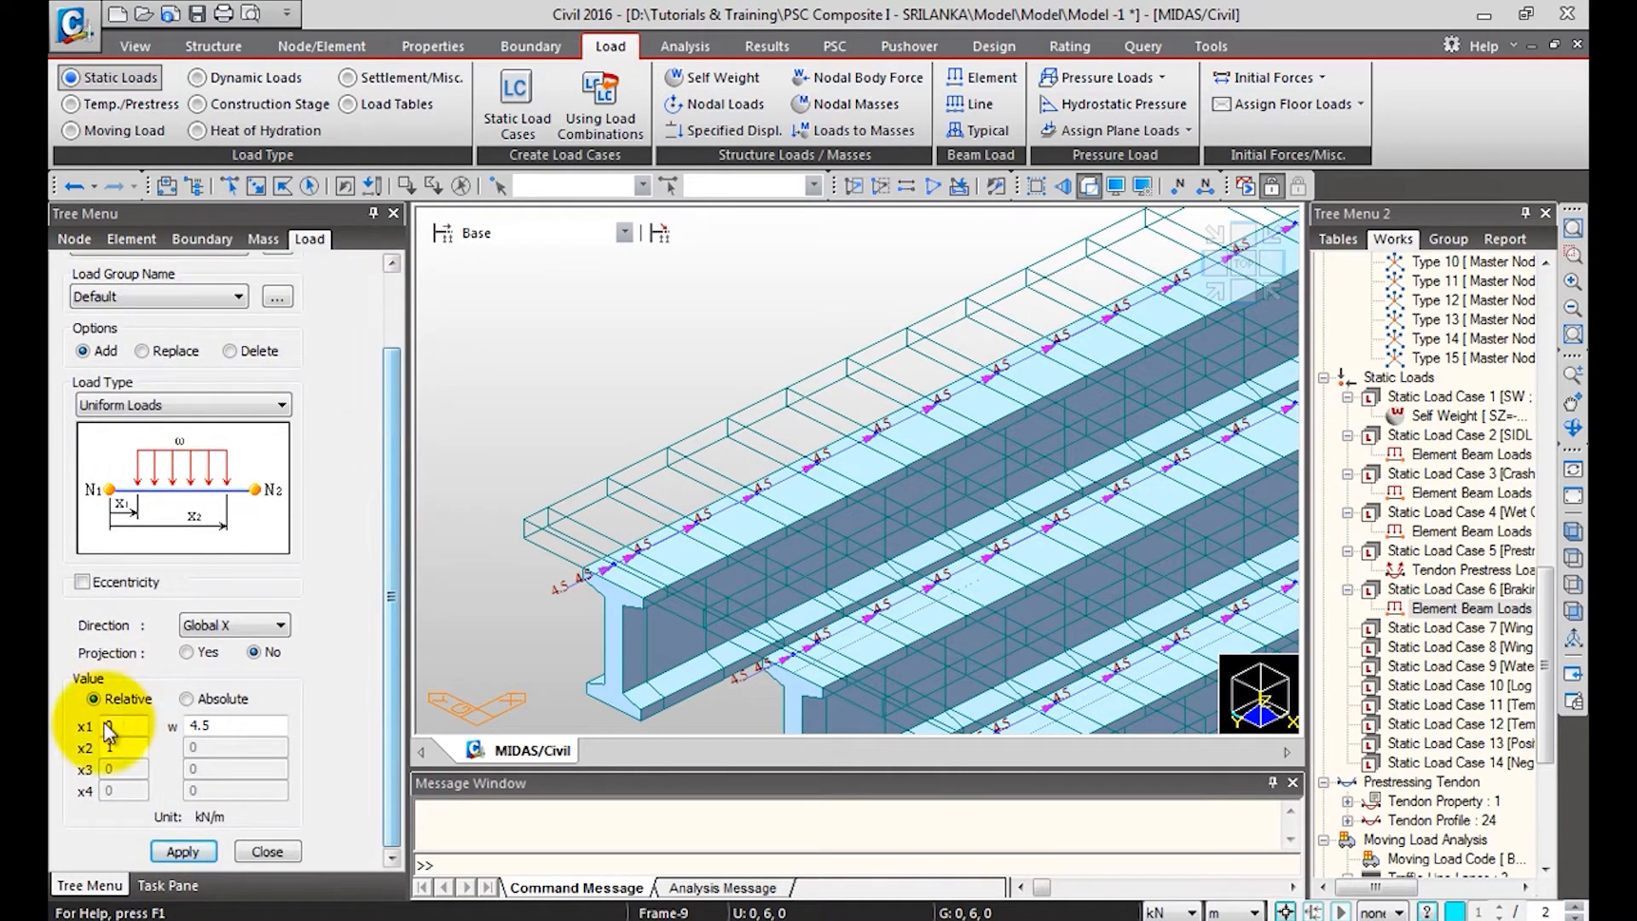
double_click(228, 724)
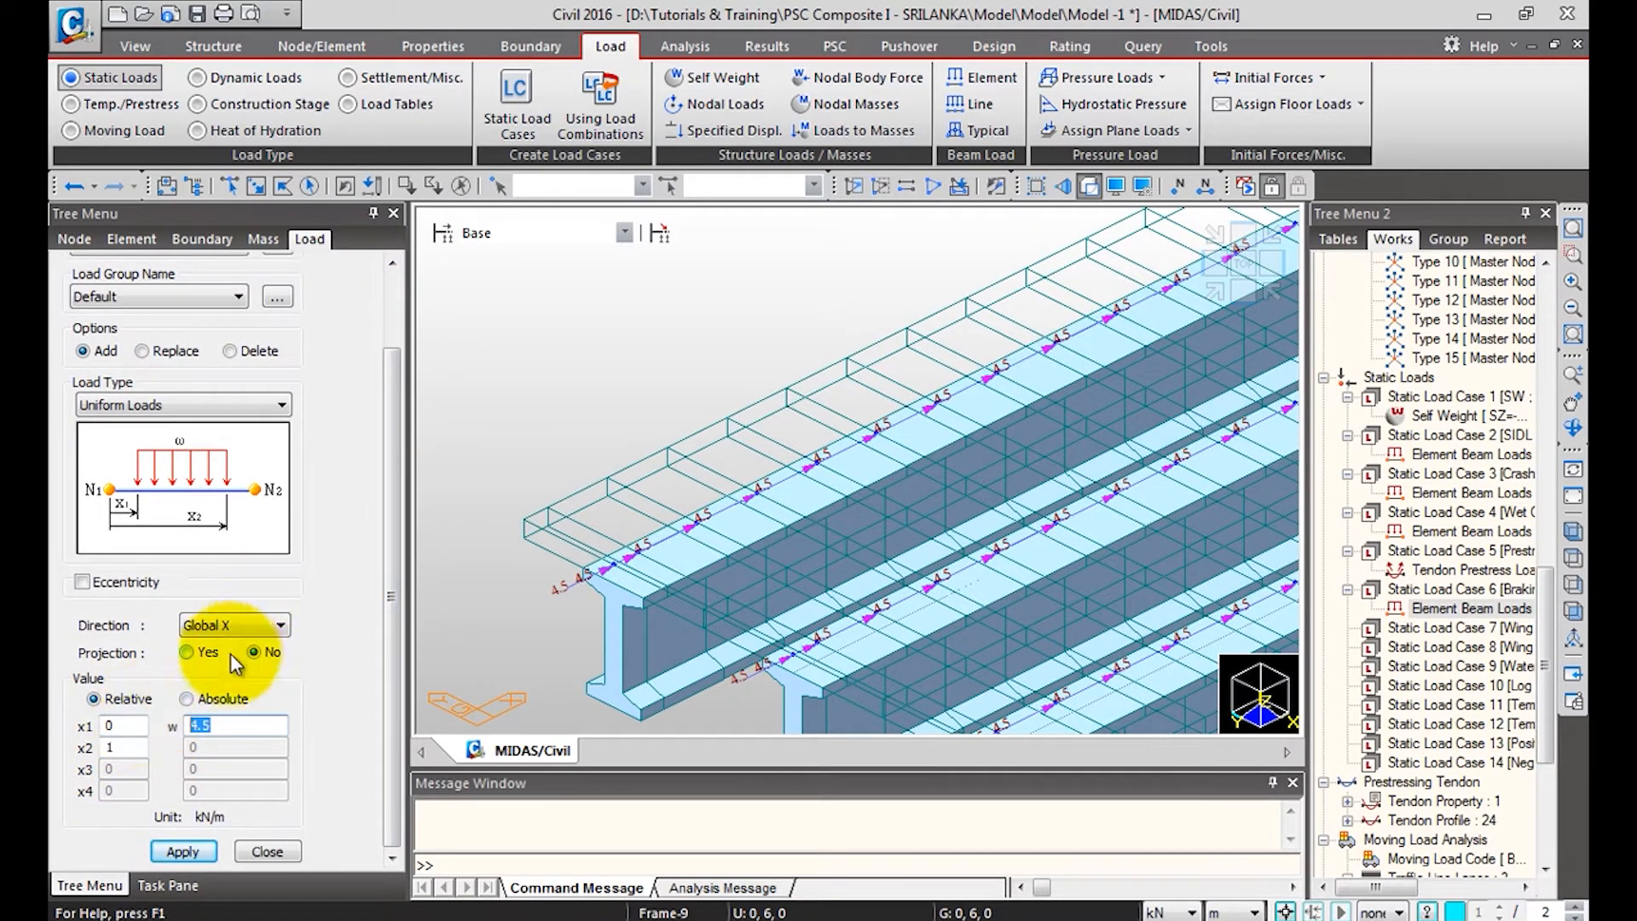
type("1.2")
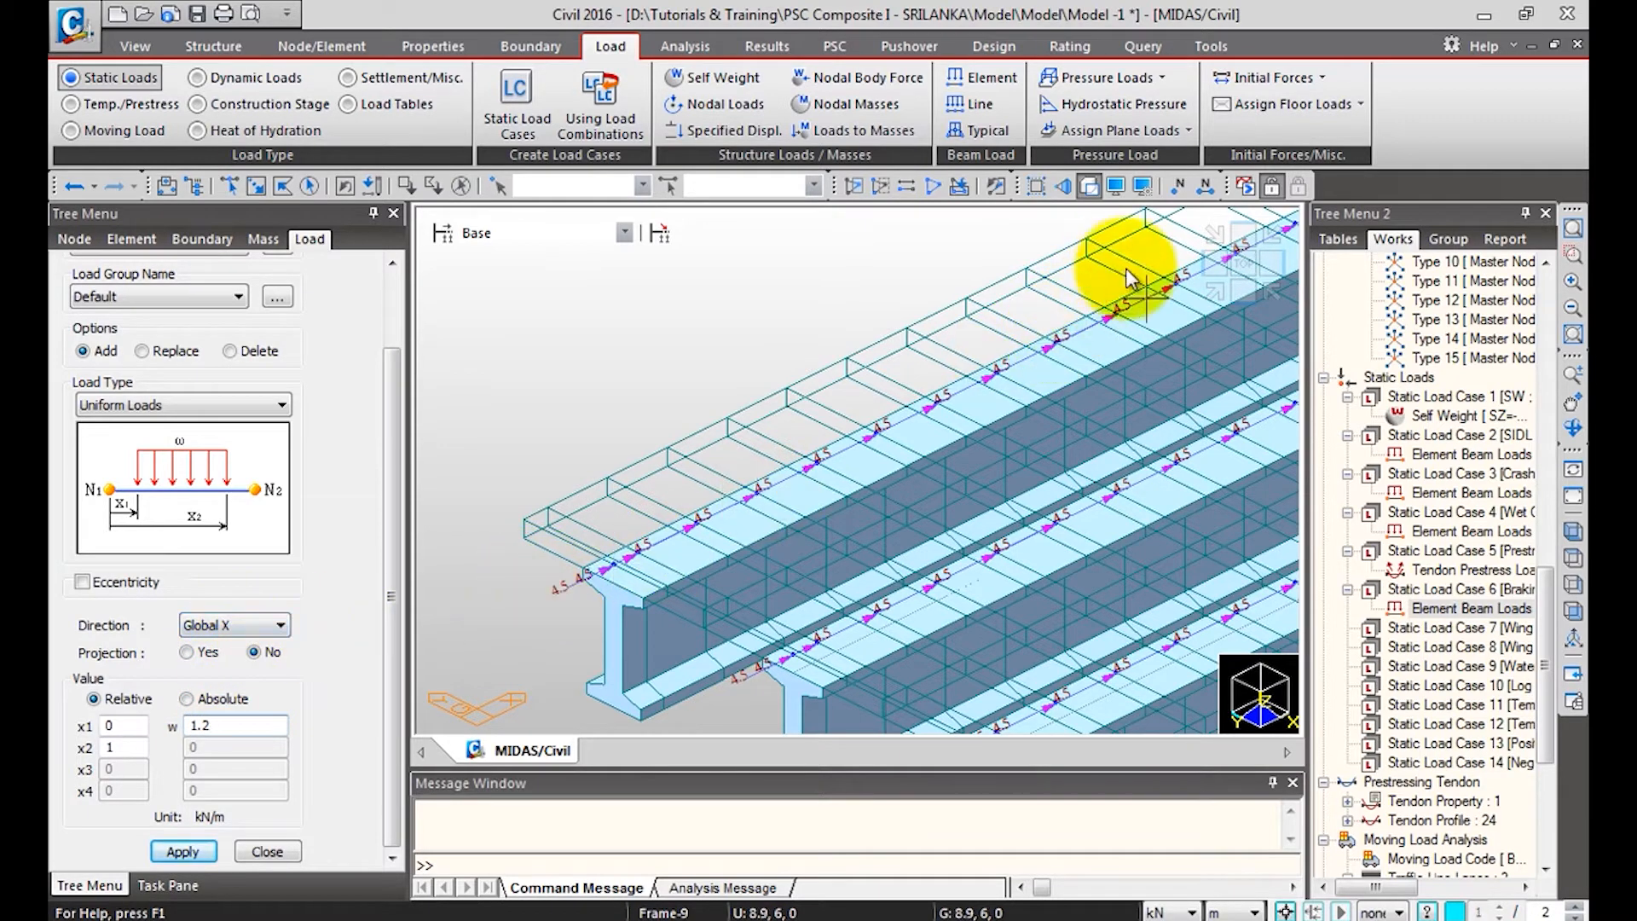
Apply the longitudinal wind load to all the girders and display its element beam loads.
left_click(1217, 289)
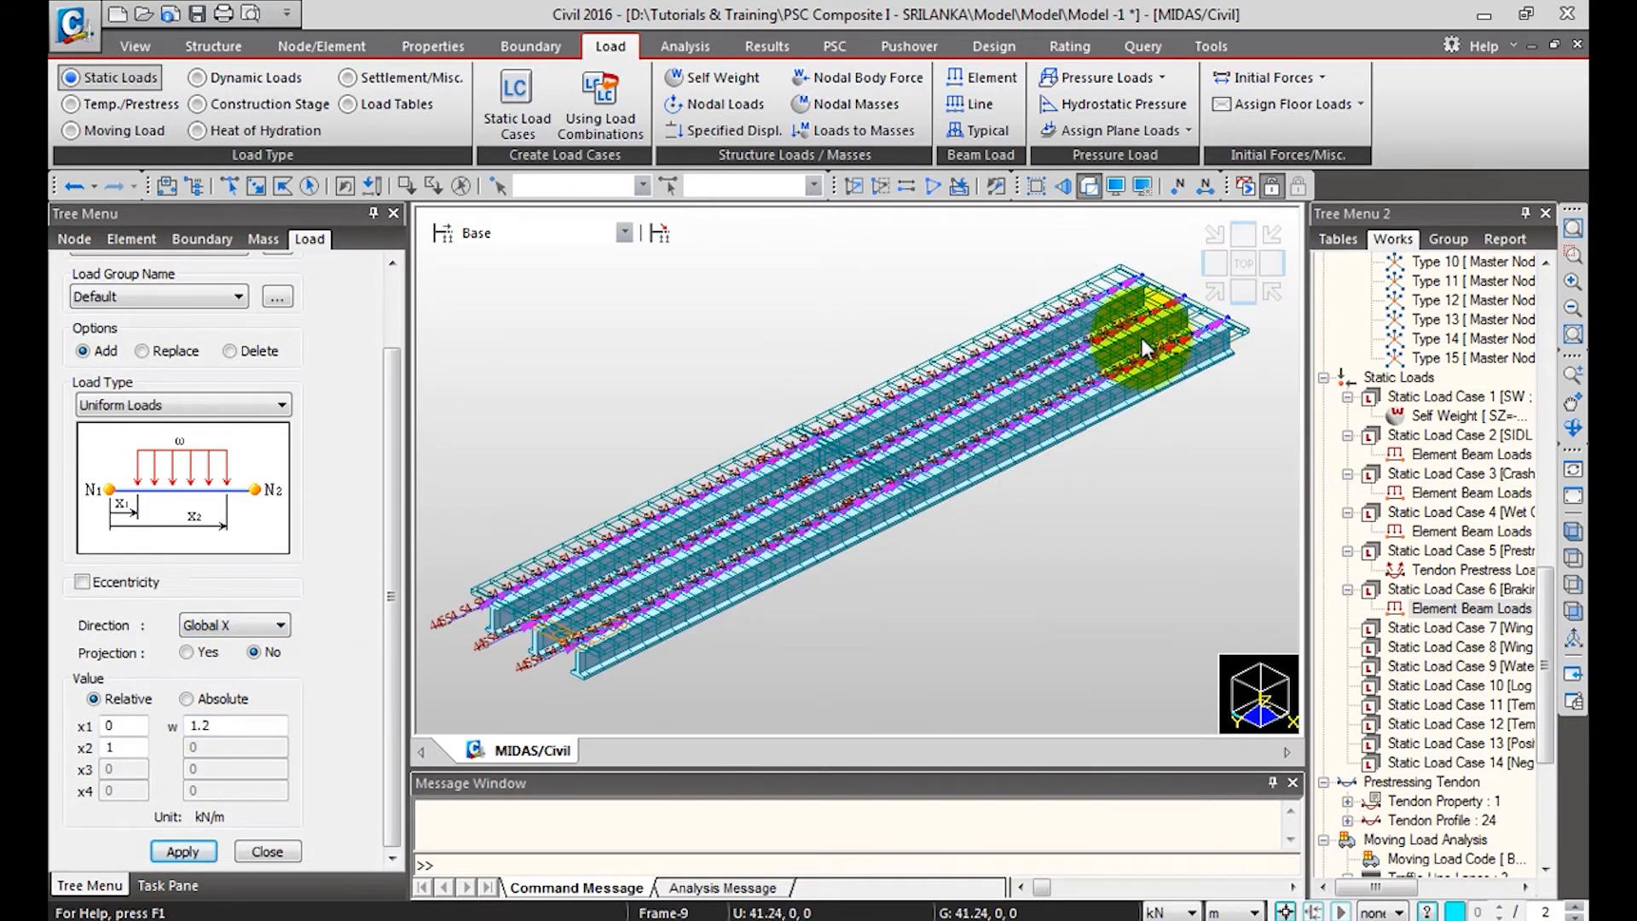
left_click(309, 186)
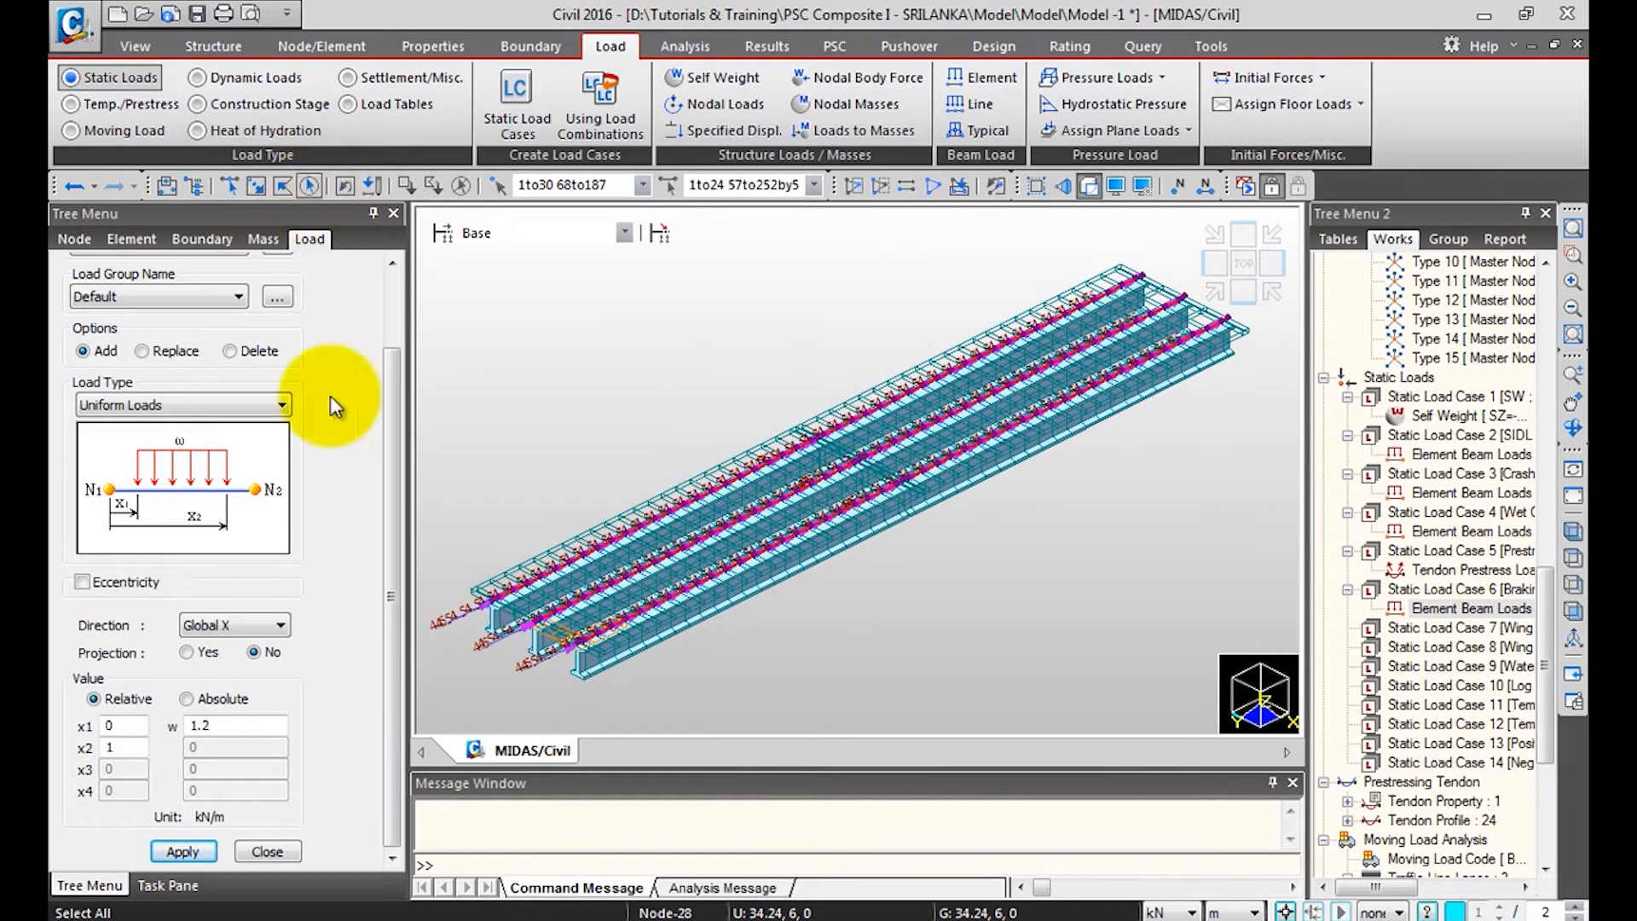
left_click(198, 848)
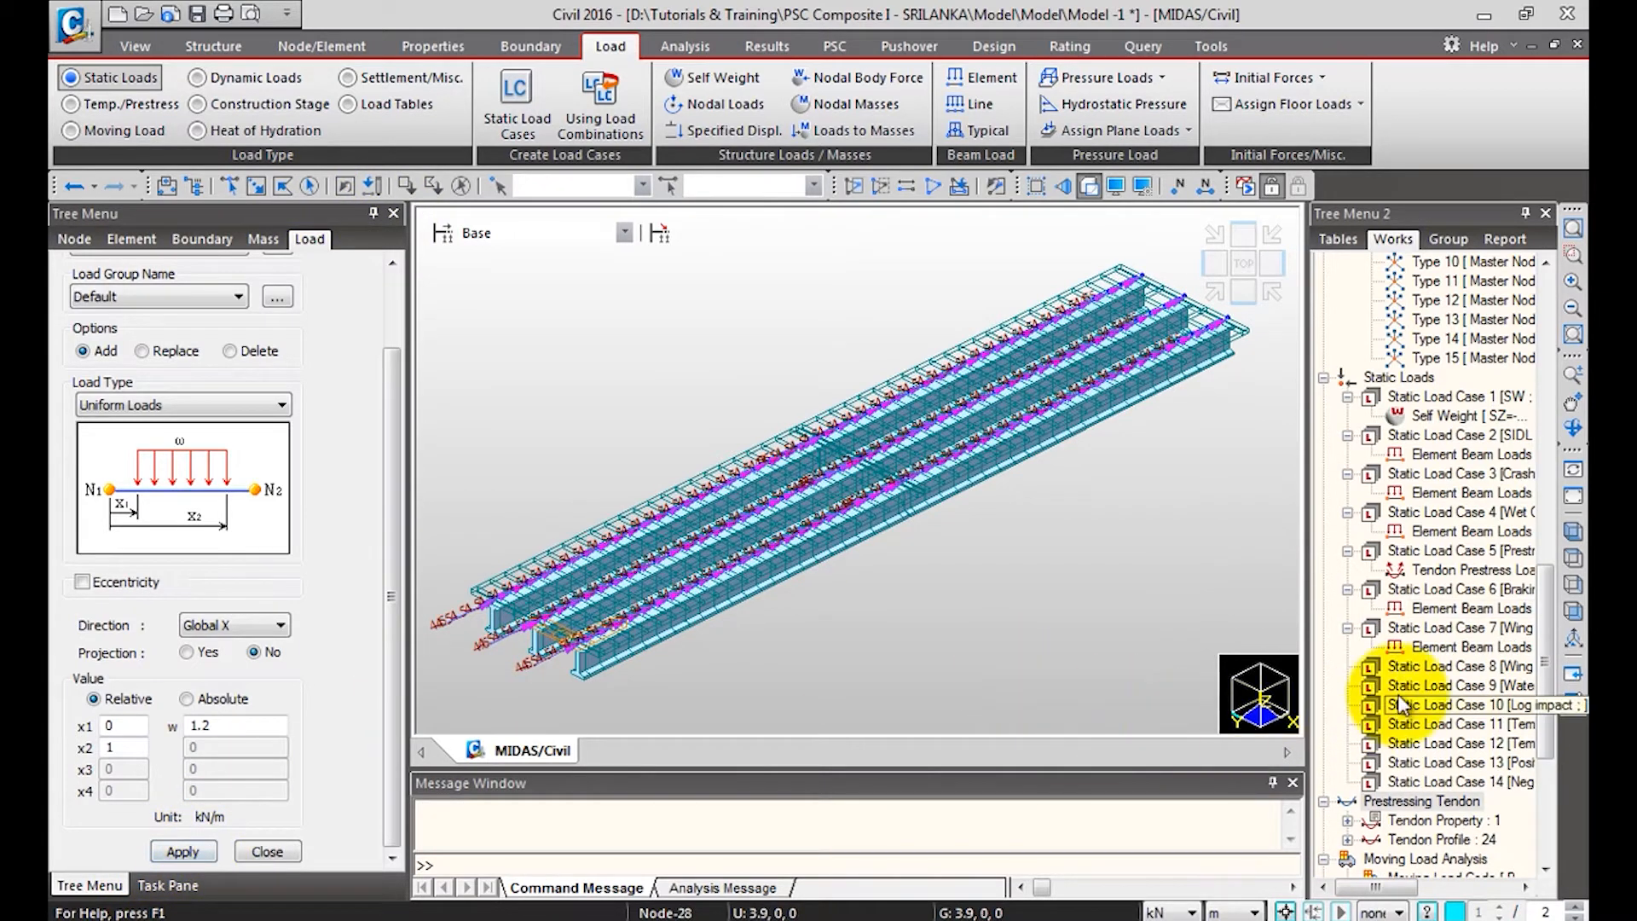
right_click(1449, 646)
left_click(1473, 705)
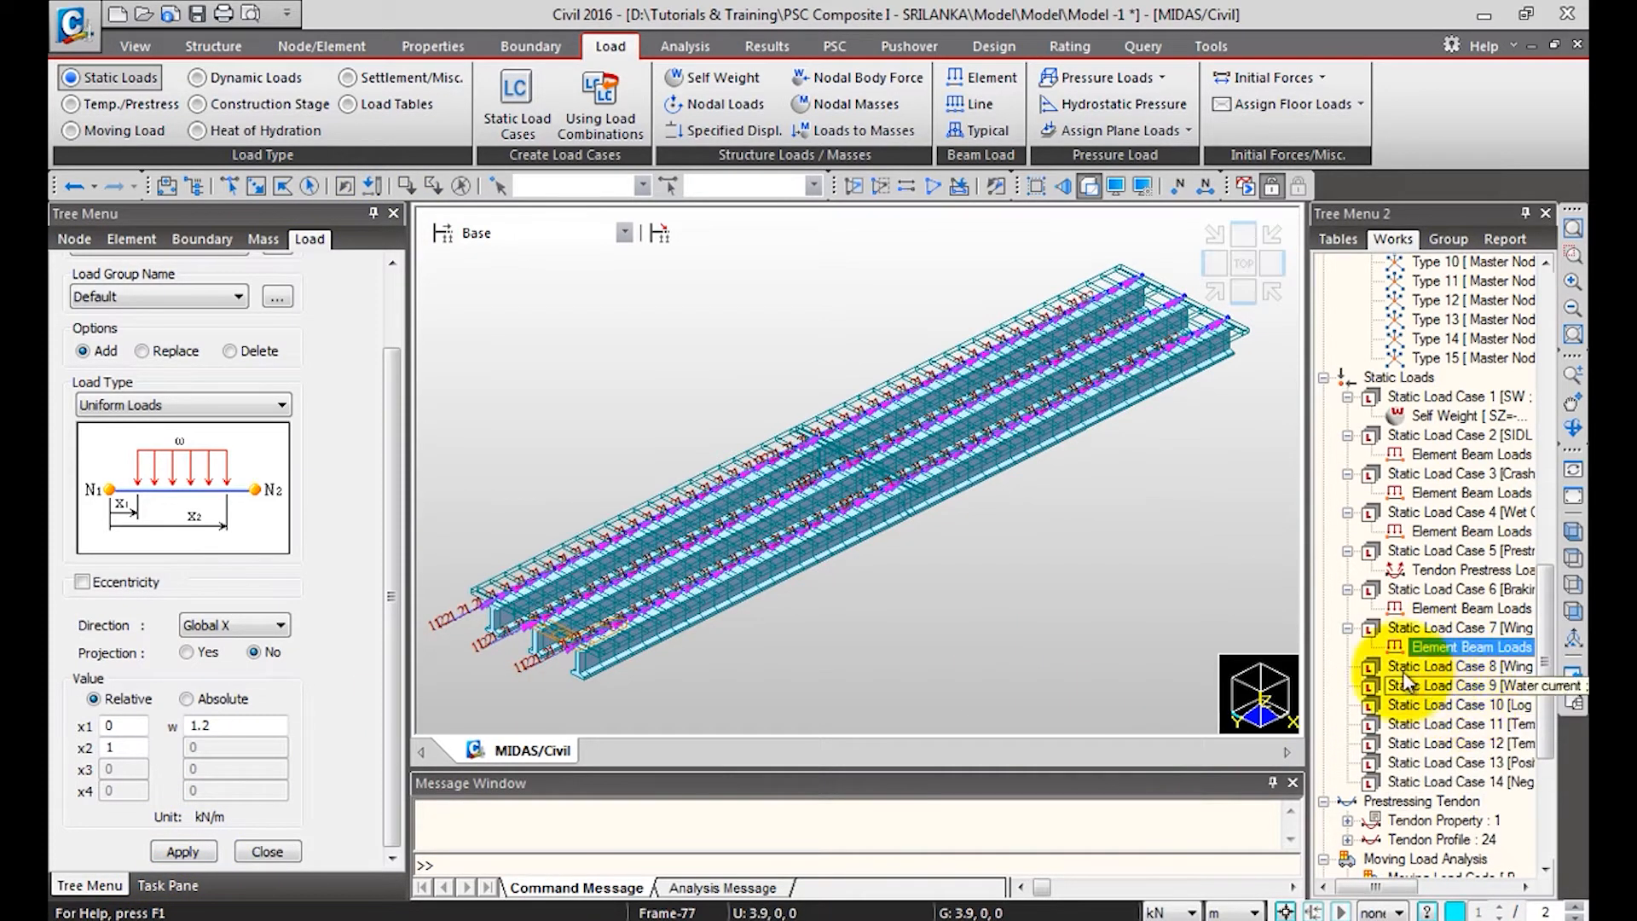
Switch the element beam load to the Wing load Trans case in the Global Y direction with a uniform value of 4 kN/m.
left_click_drag(380, 636, 382, 510)
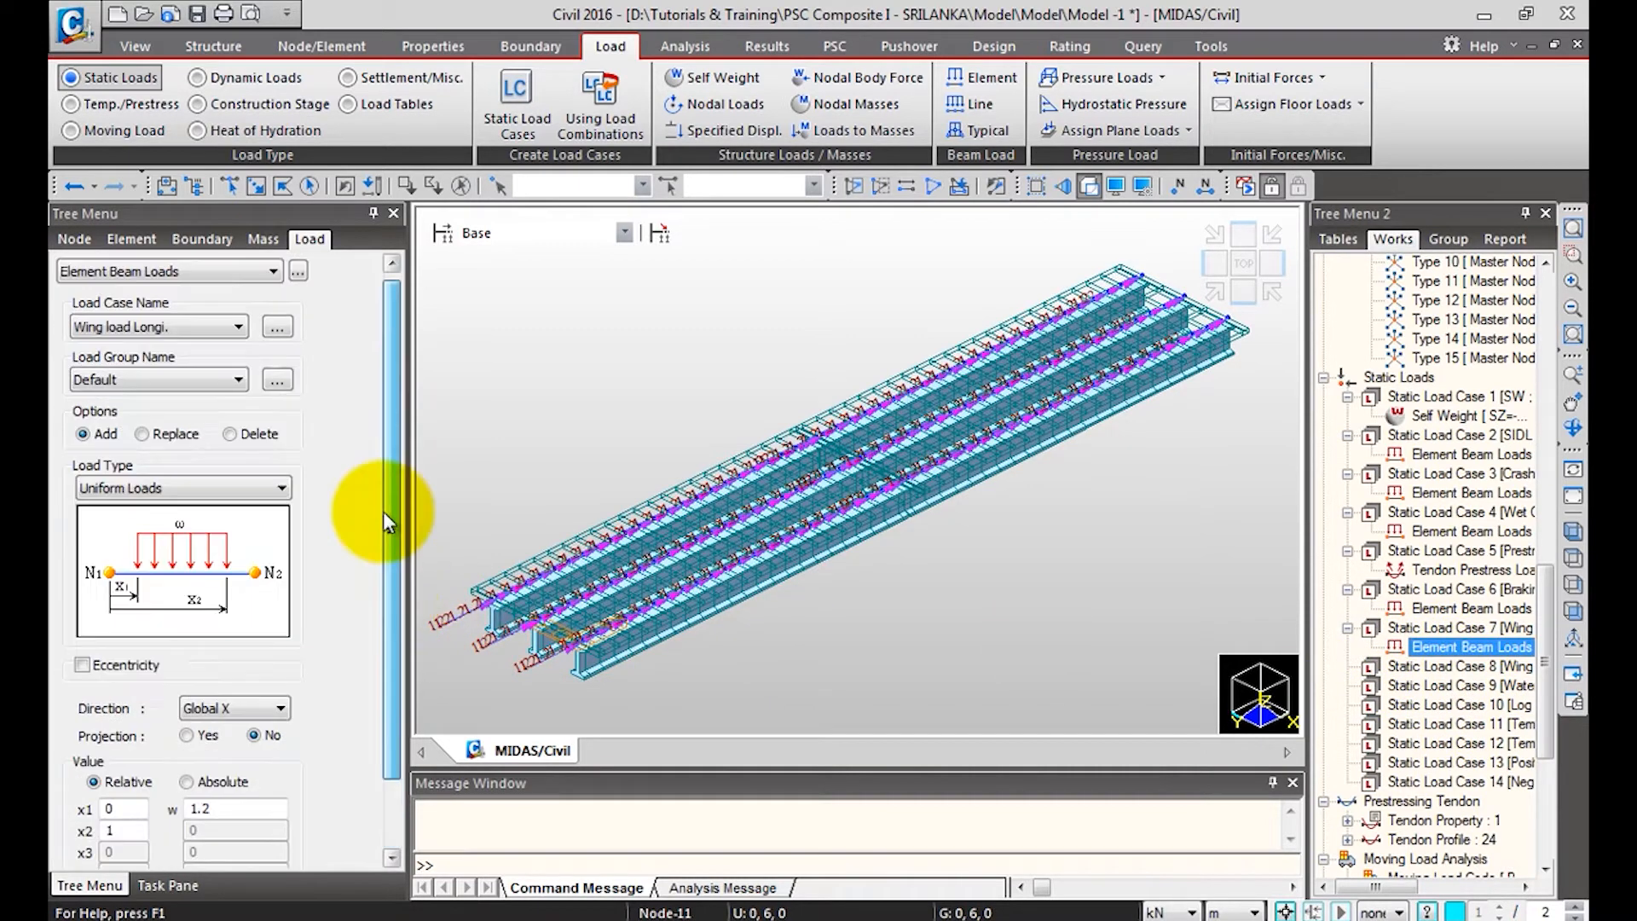
left_click(187, 332)
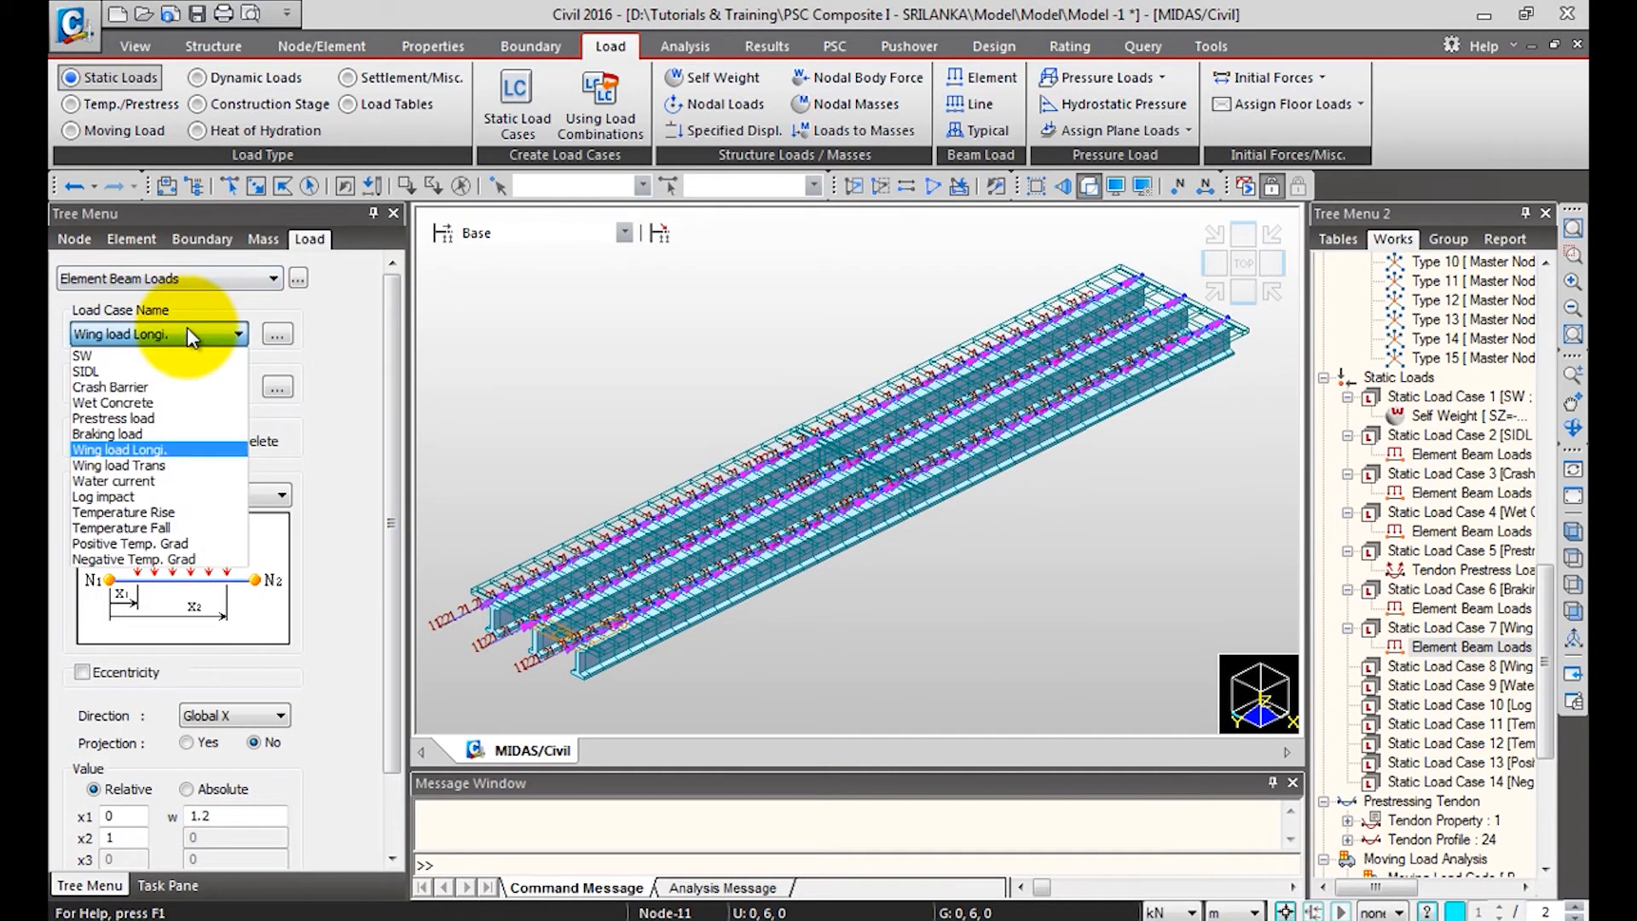
left_click(171, 464)
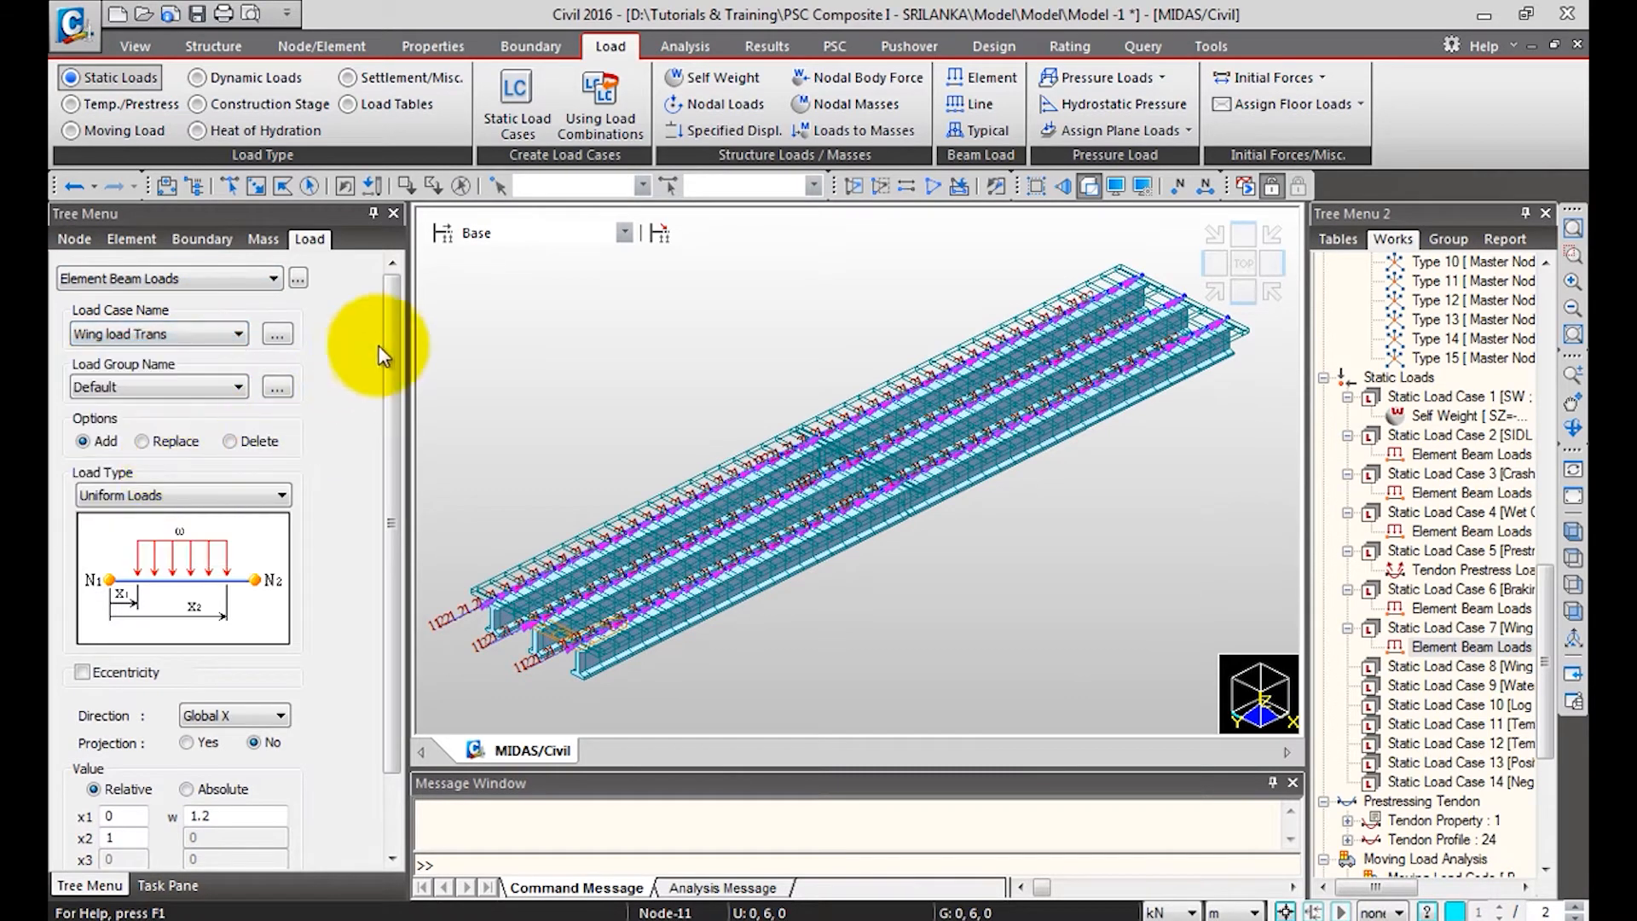
left_click_drag(384, 340, 382, 478)
left_click(254, 627)
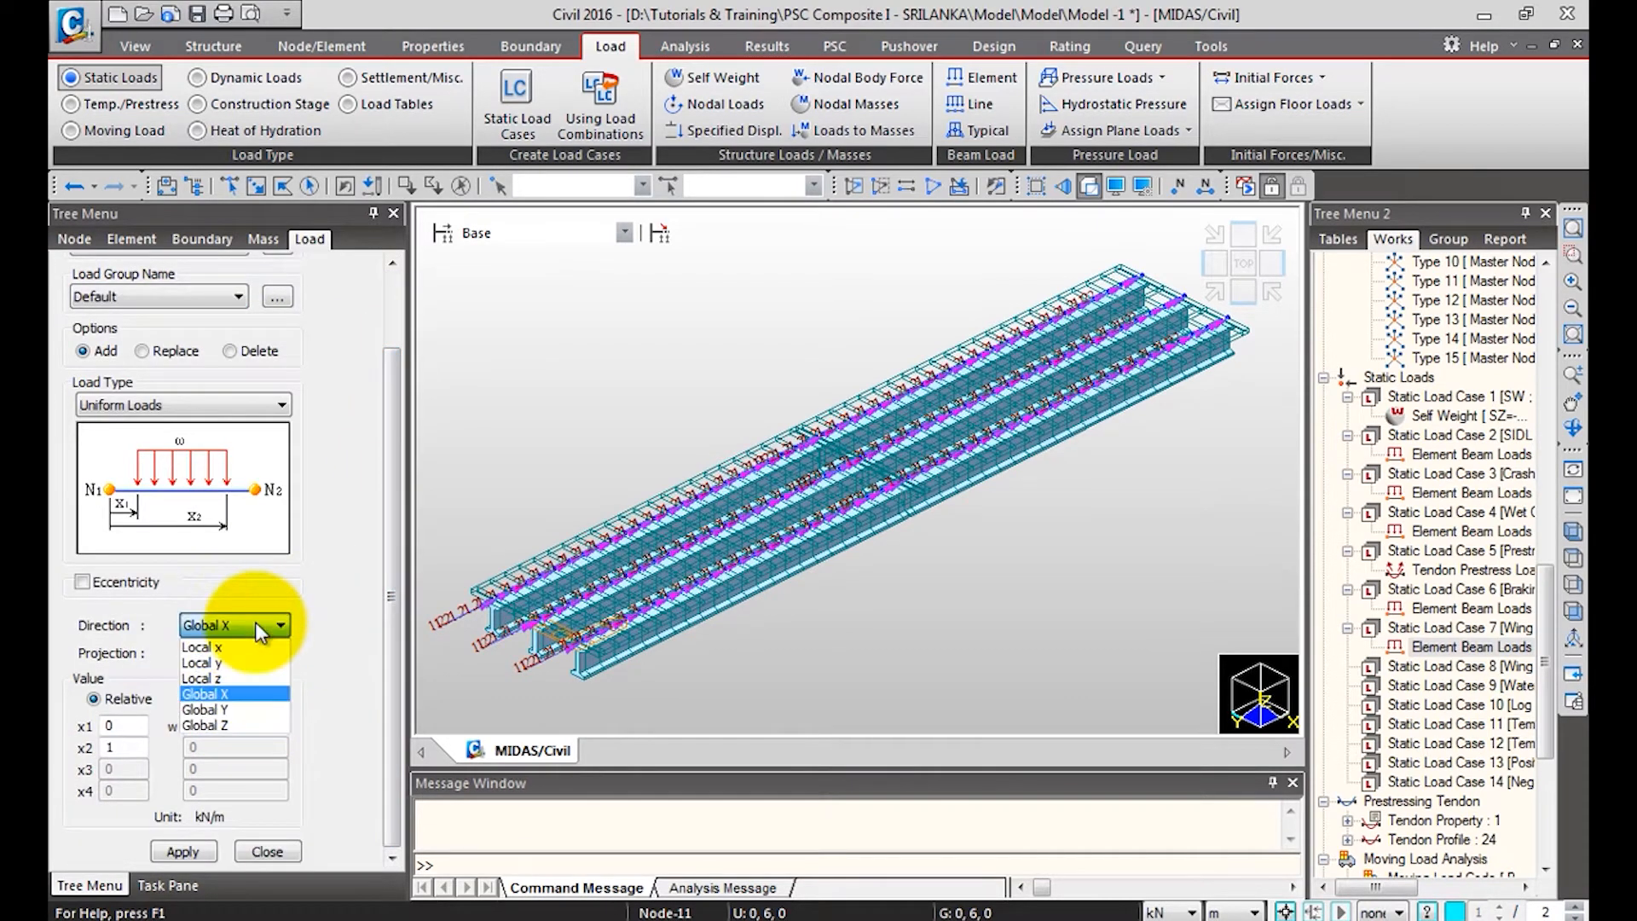
left_click(248, 710)
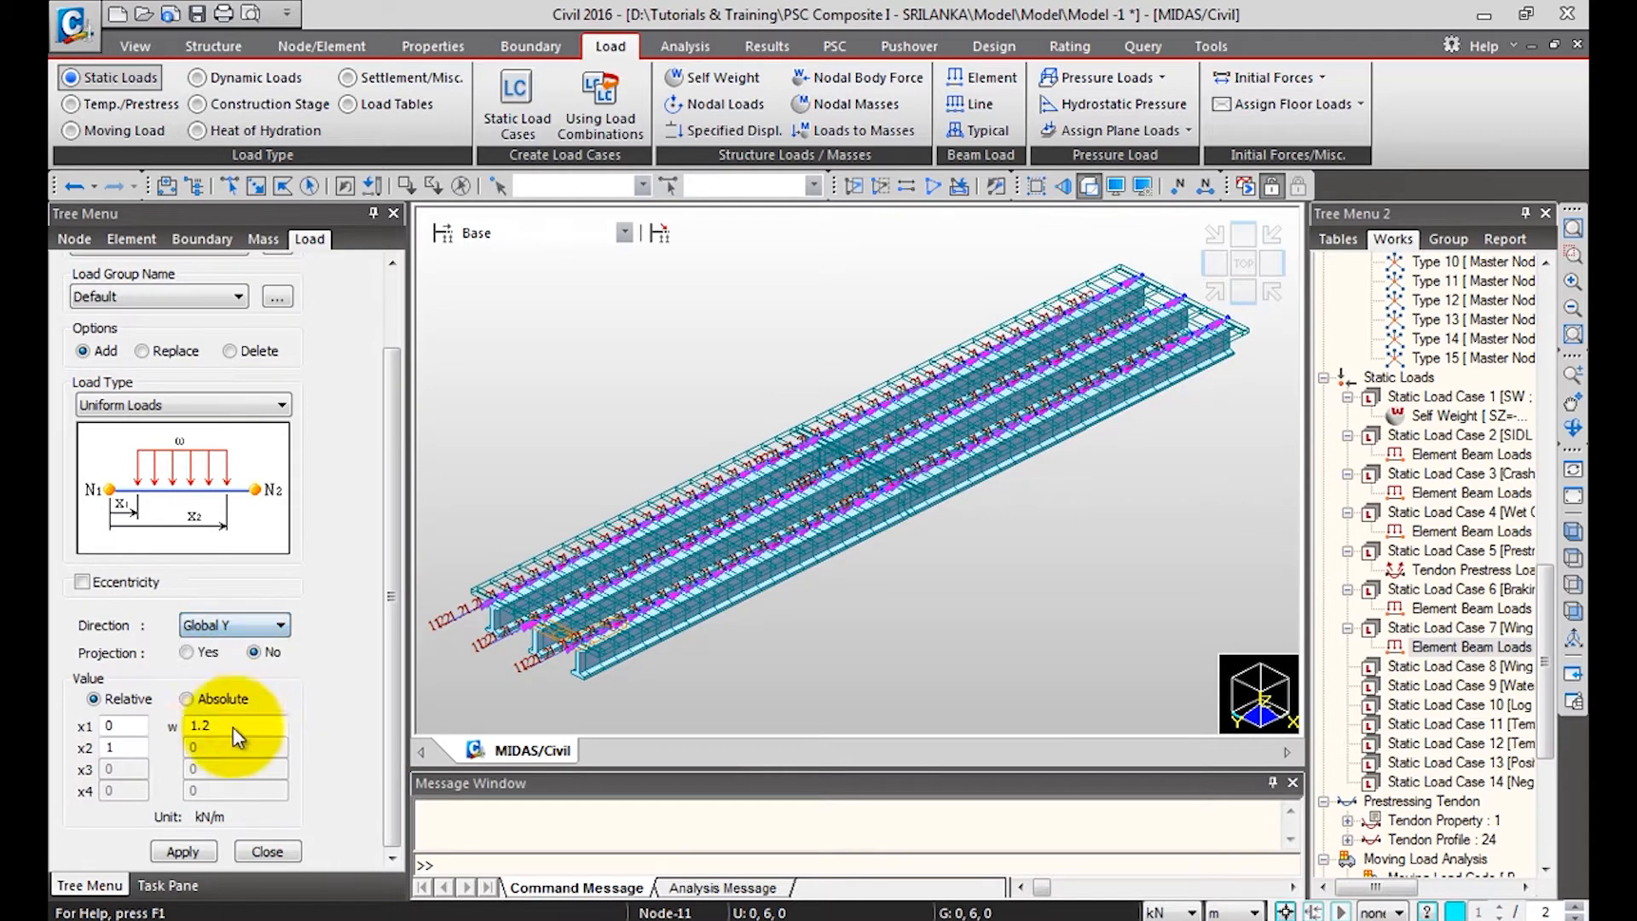
type("4")
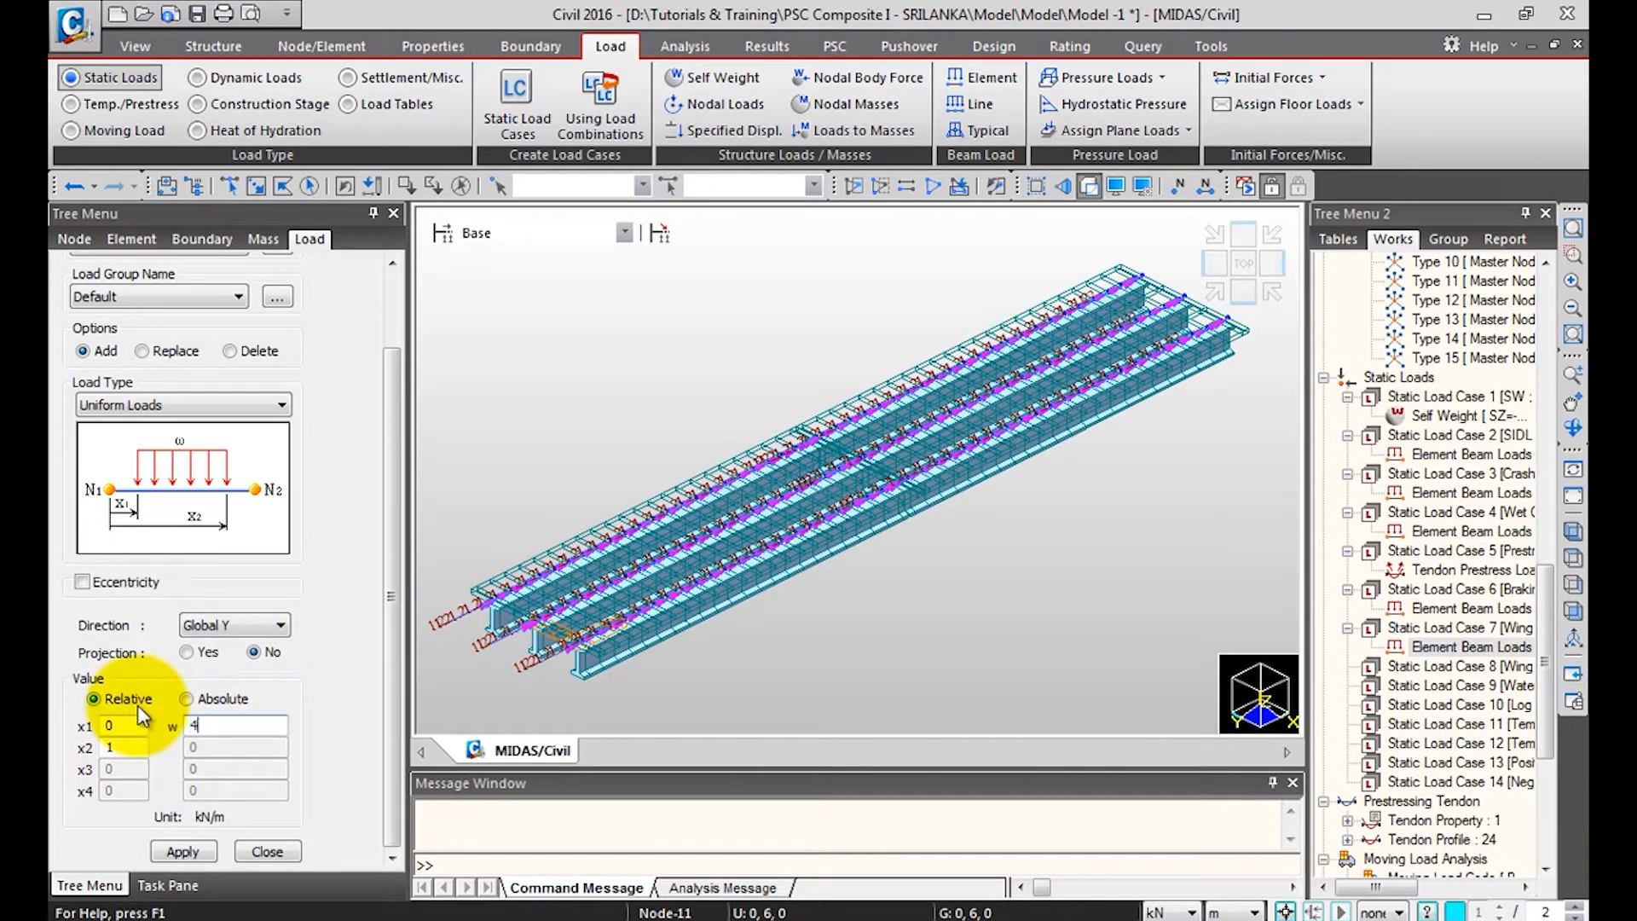
Try to select the outermost girder with a window selection in the end view of the bridge.
left_click(1214, 267)
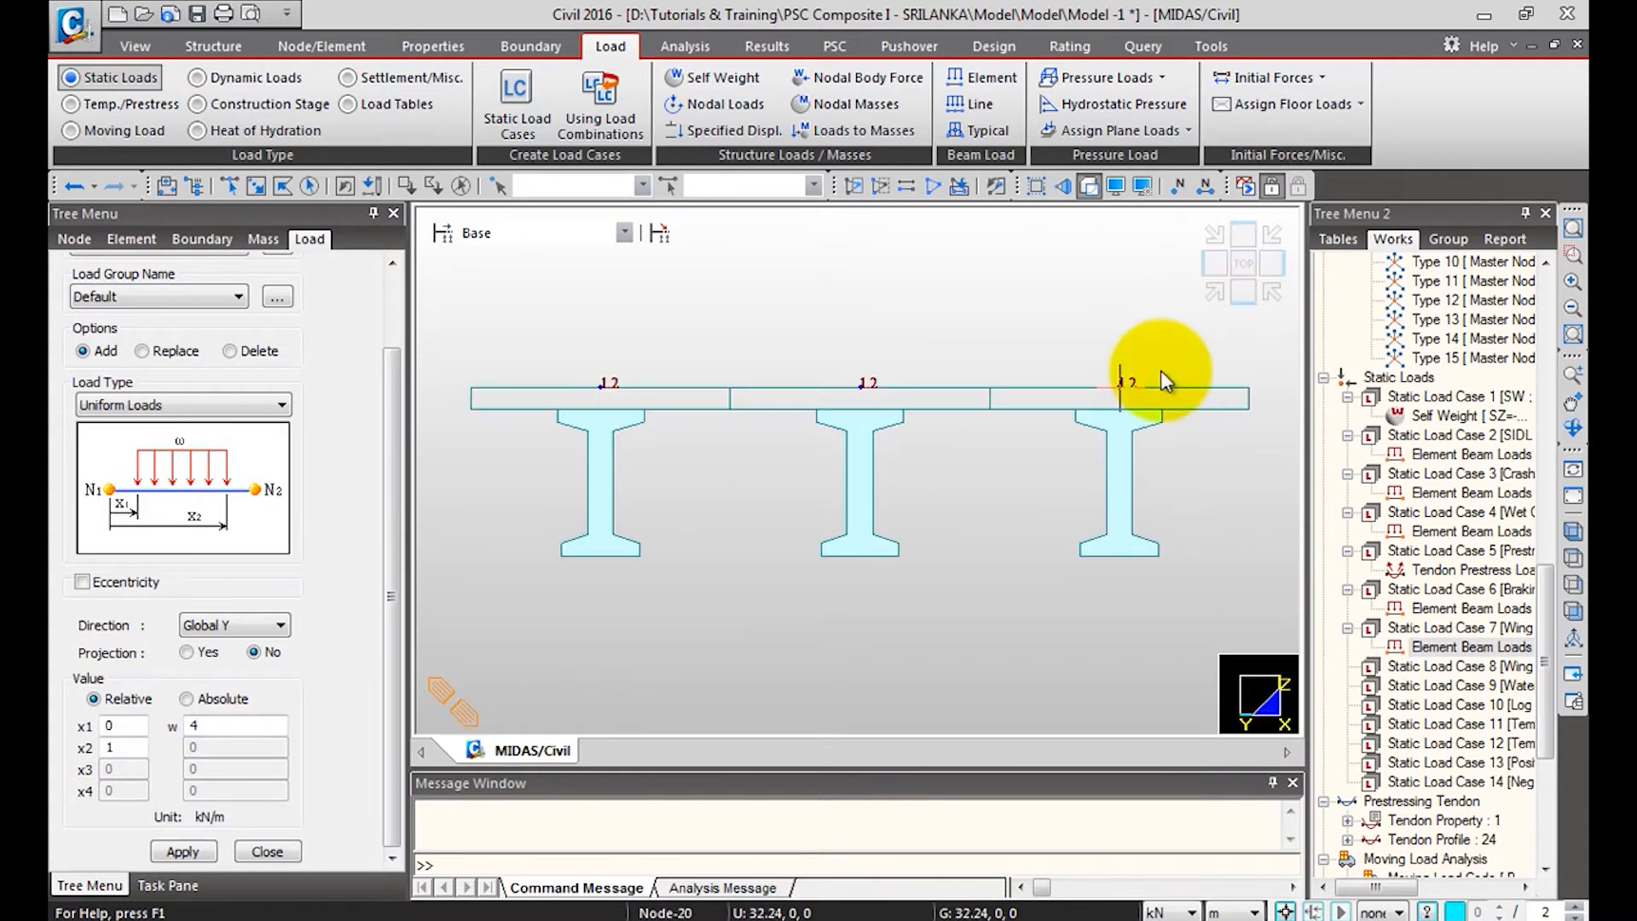
key("ctrl+shift+s")
left_click_drag(1001, 337, 1182, 529)
left_click(1213, 290)
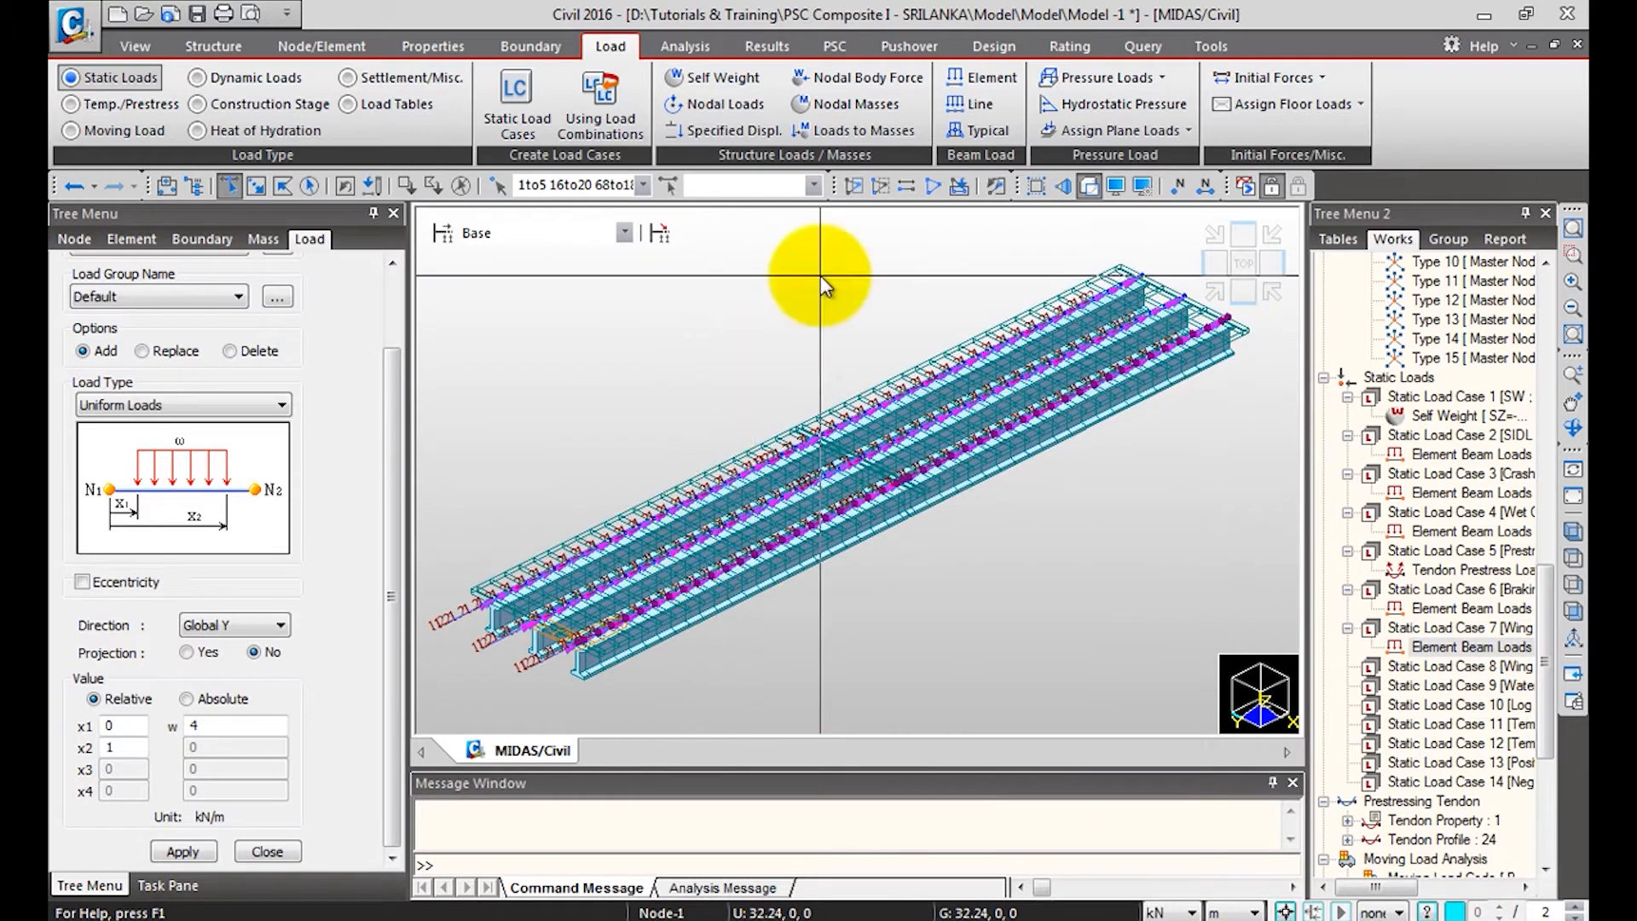
Turn off the hidden-surface display and hide the longitudinal wind element beam loads.
left_click(1089, 186)
right_click(1465, 647)
left_click(1476, 726)
Window-select the outermost girder in the end view, then apply the transverse wind load to it and display its element beam loads.
left_click(1215, 266)
left_click_drag(1145, 381, 1262, 503)
left_click(1214, 286)
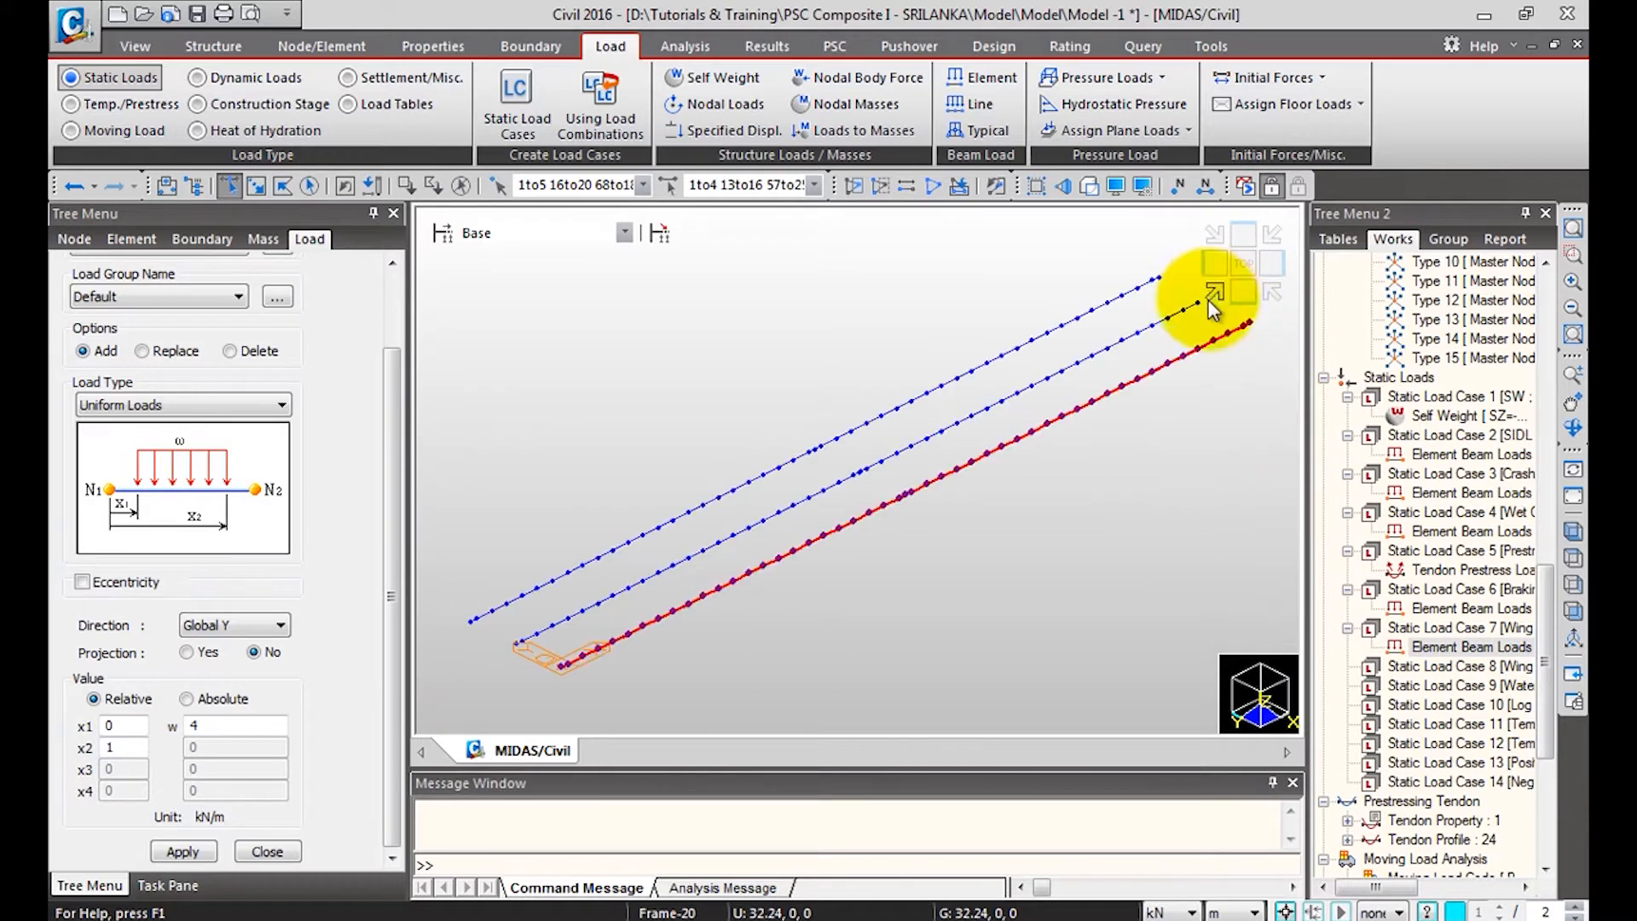
left_click(184, 851)
right_click(1467, 685)
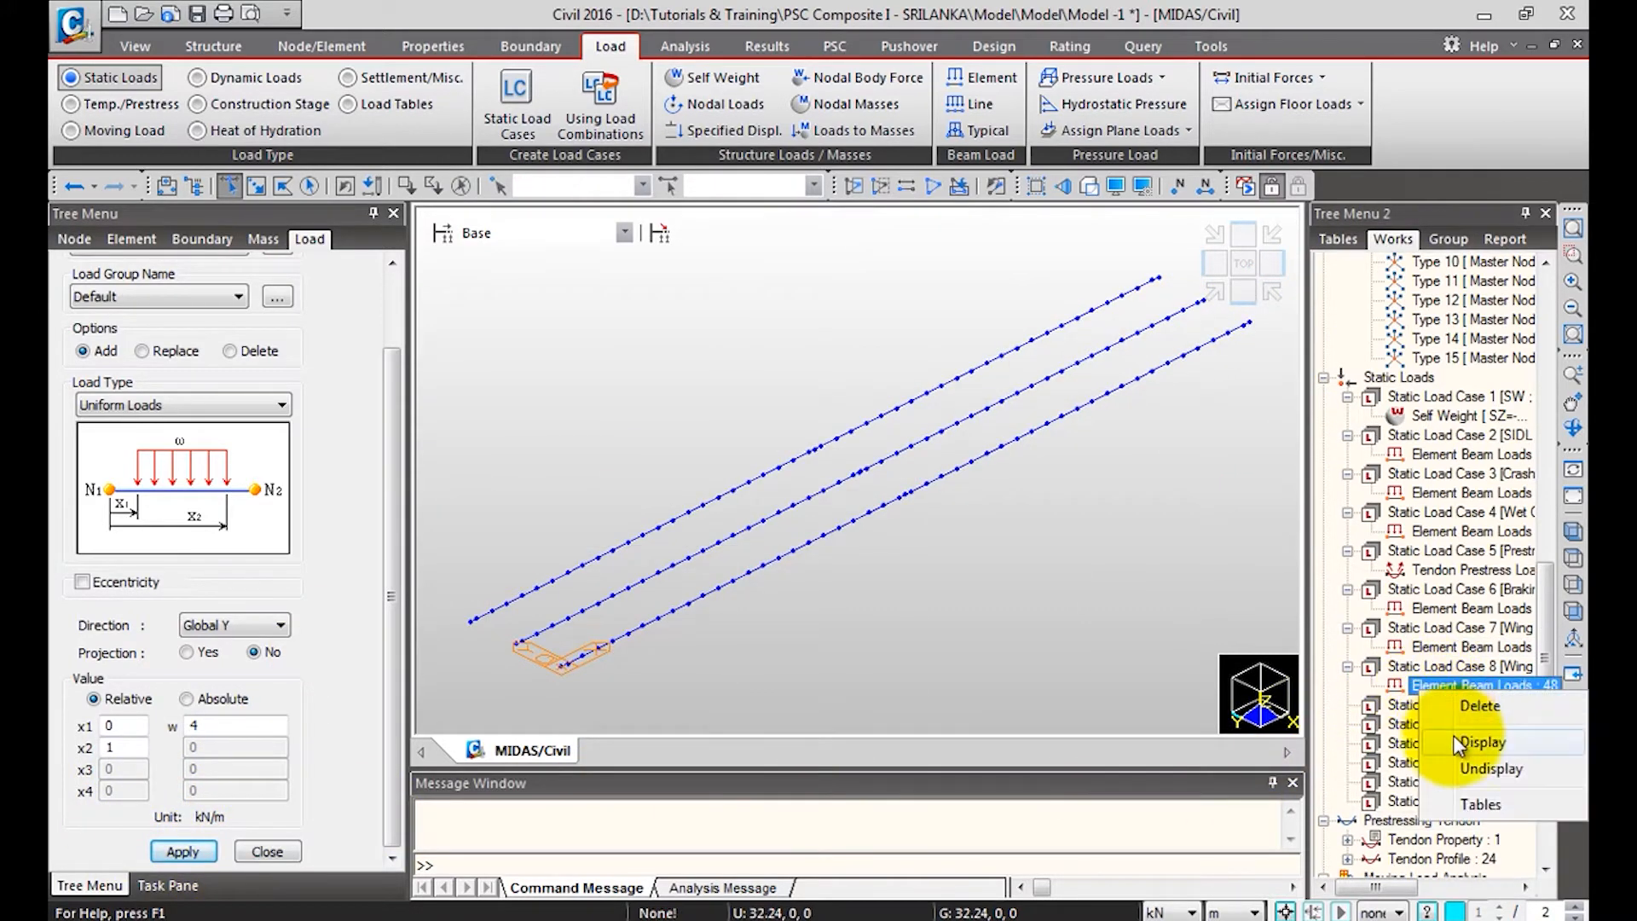
left_click(1461, 742)
mouse_move(392, 482)
left_mouse_down()
mouse_move(377, 363)
mouse_move(374, 494)
left_mouse_up()
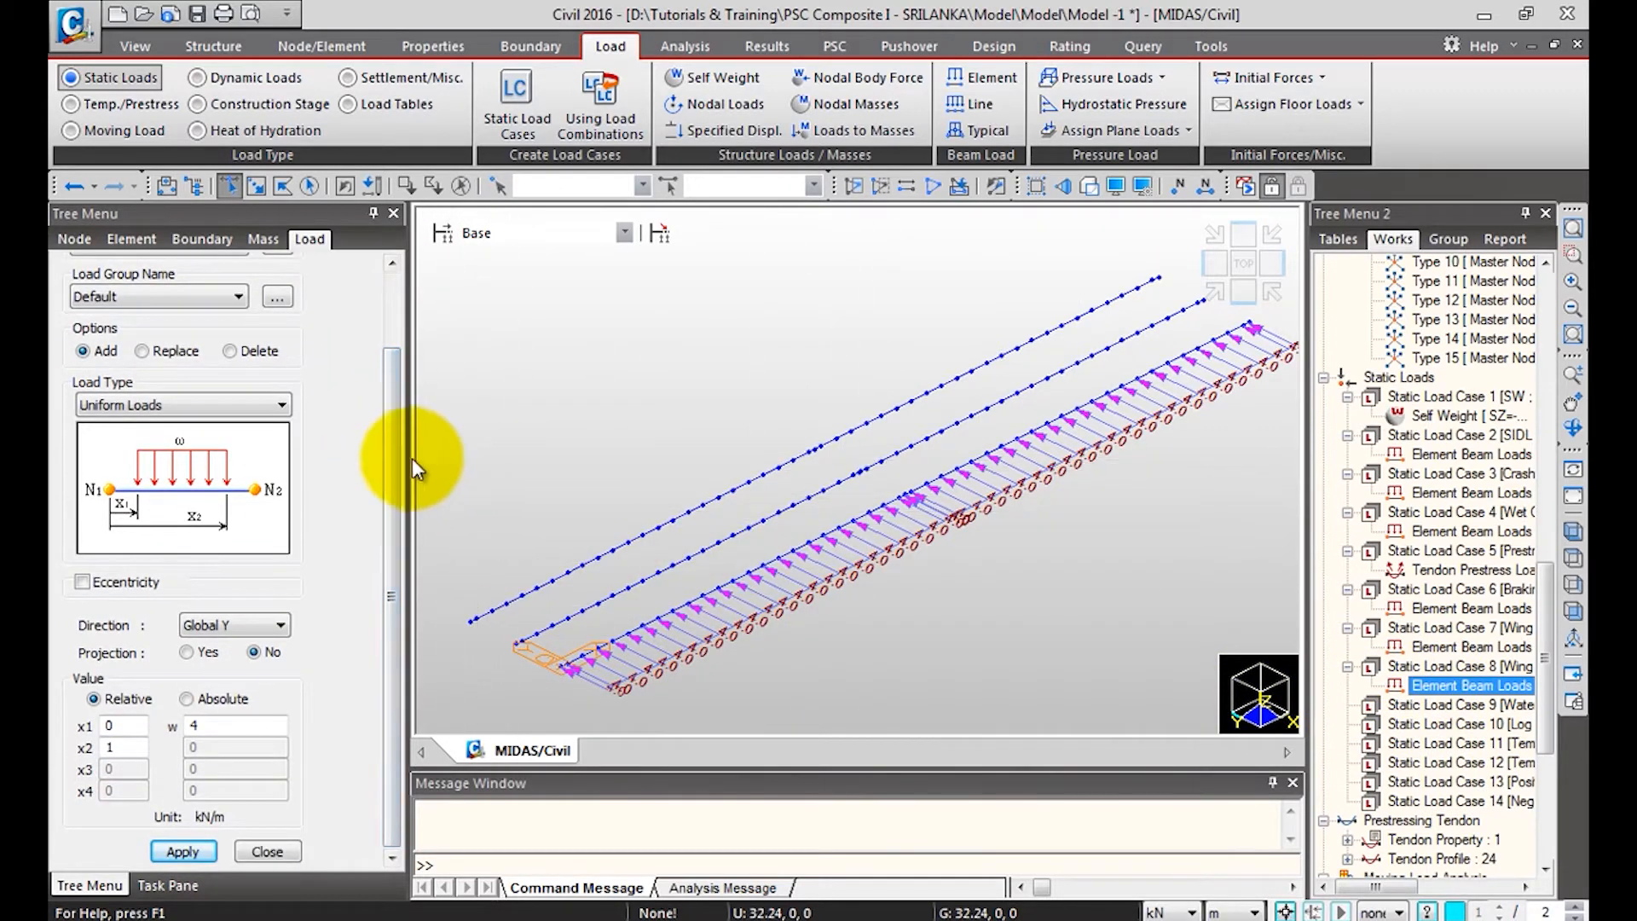
left_click(756, 356)
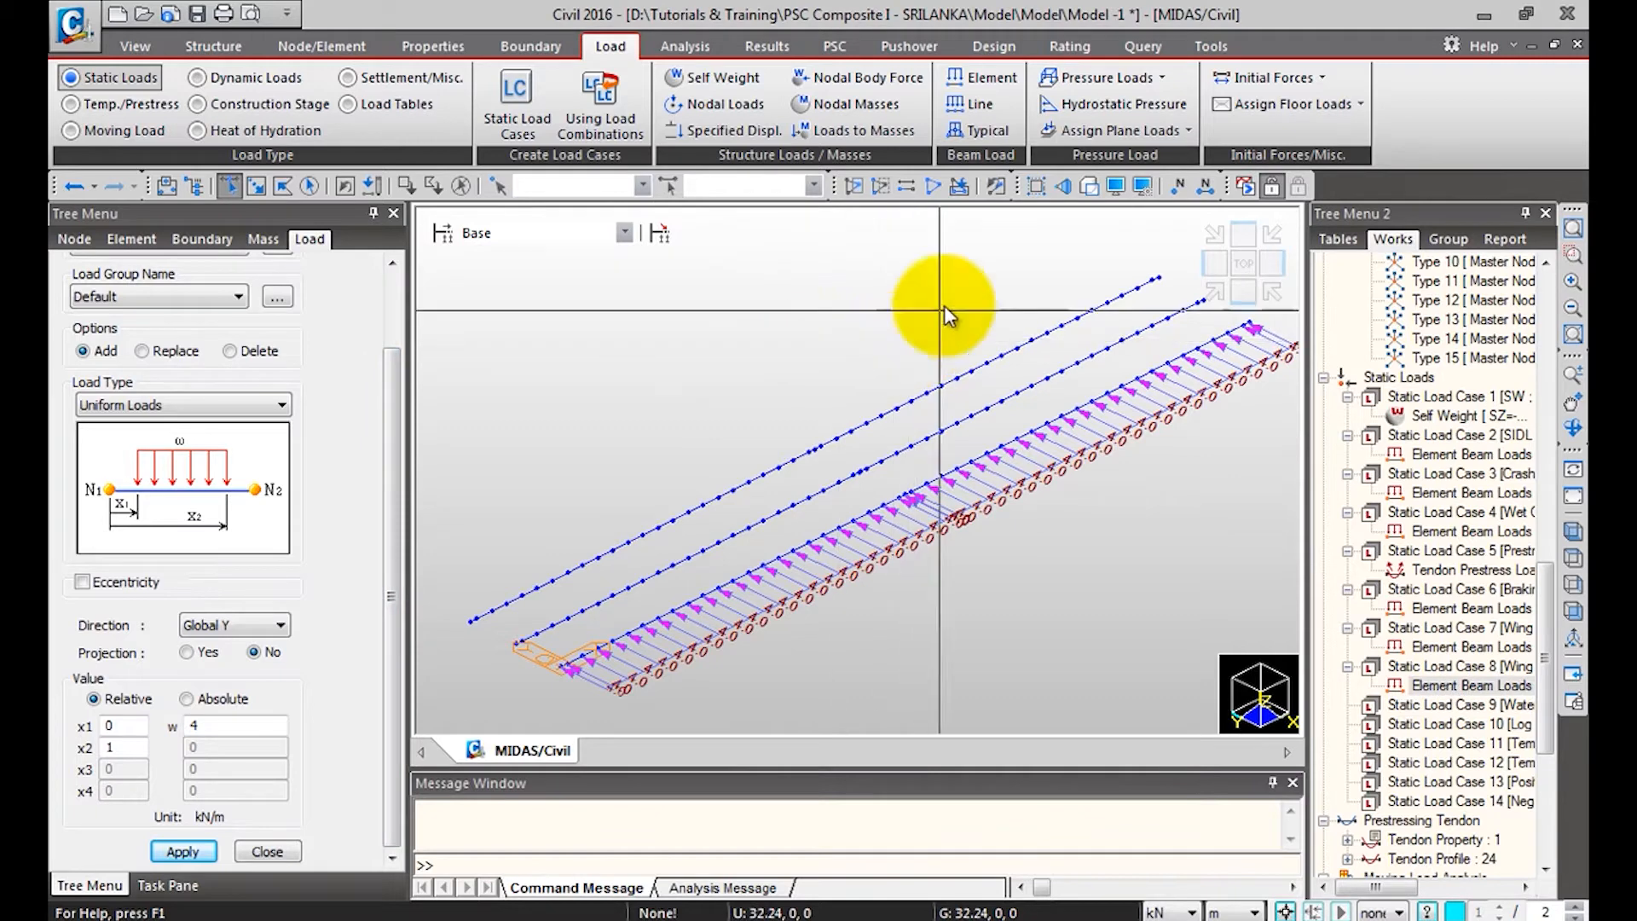
Reactivate the whole bridge model and hide the transverse wind element beam loads.
left_click(955, 187)
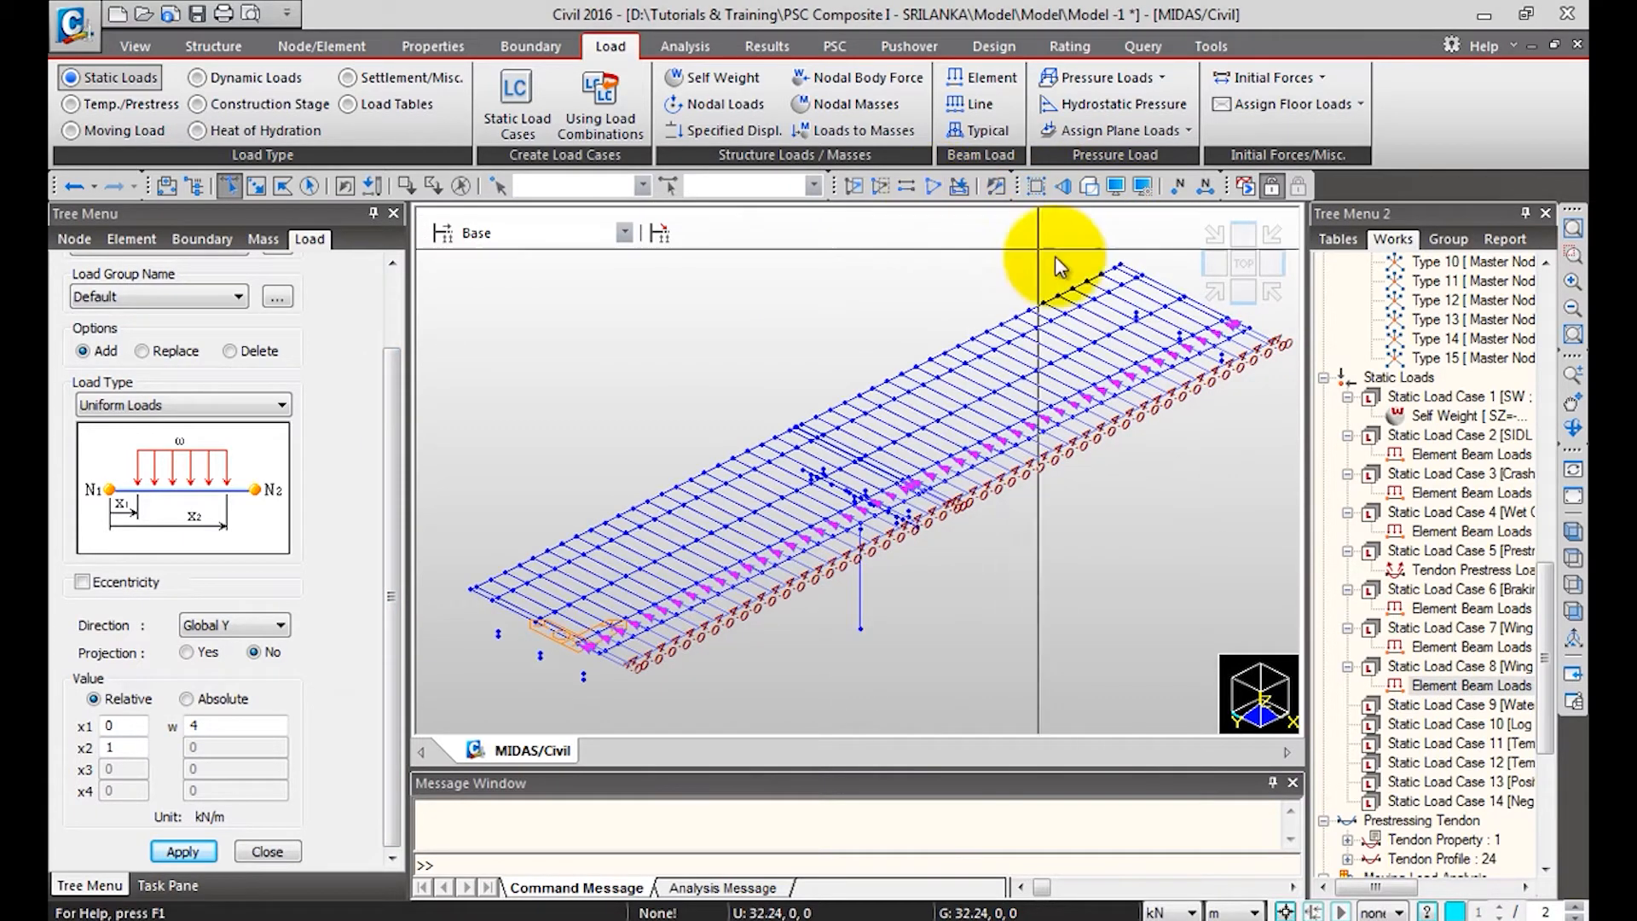
right_click(1456, 688)
left_click(1485, 762)
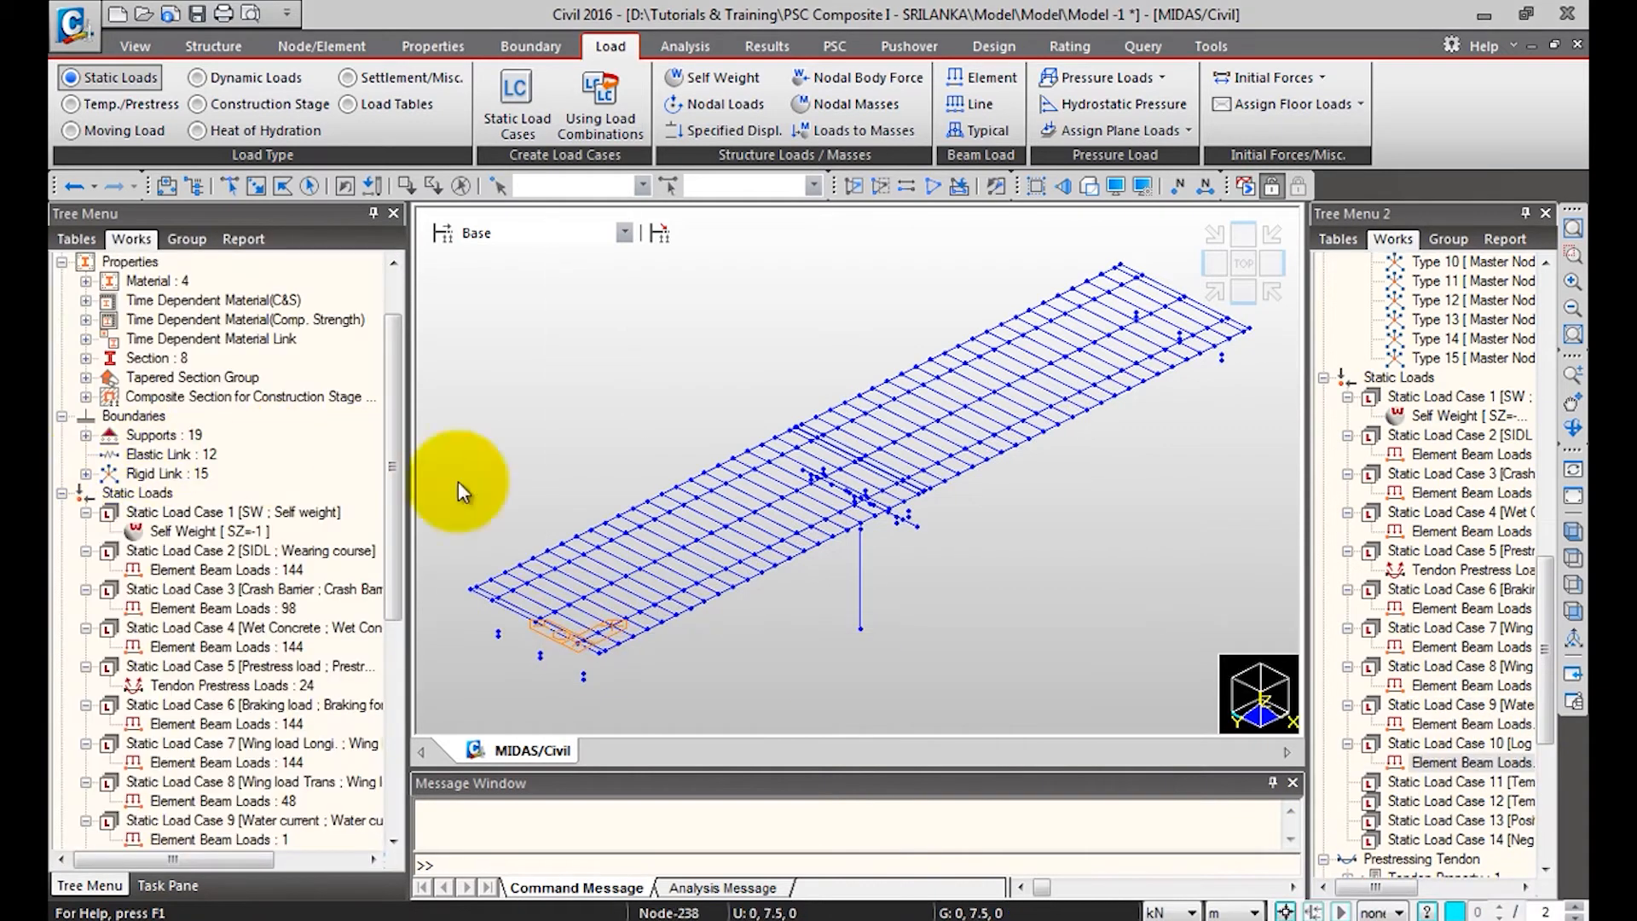
Set up an element temperature load for the Temperature Rise case with a final temperature of 43 °C.
left_click(137, 105)
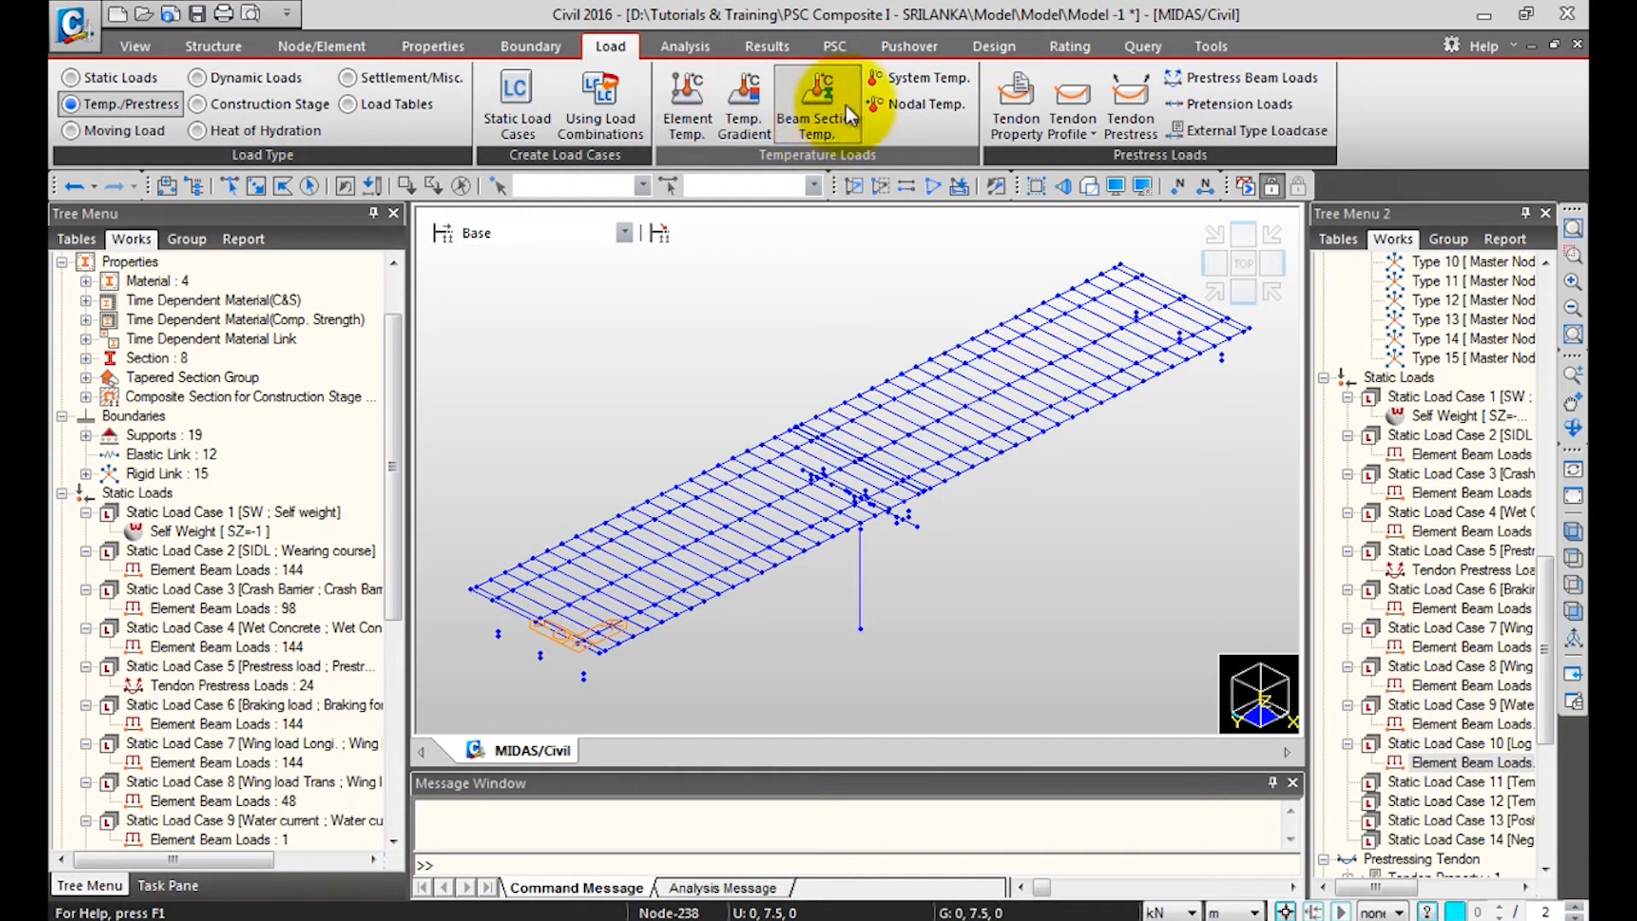
left_click(690, 113)
left_click(202, 338)
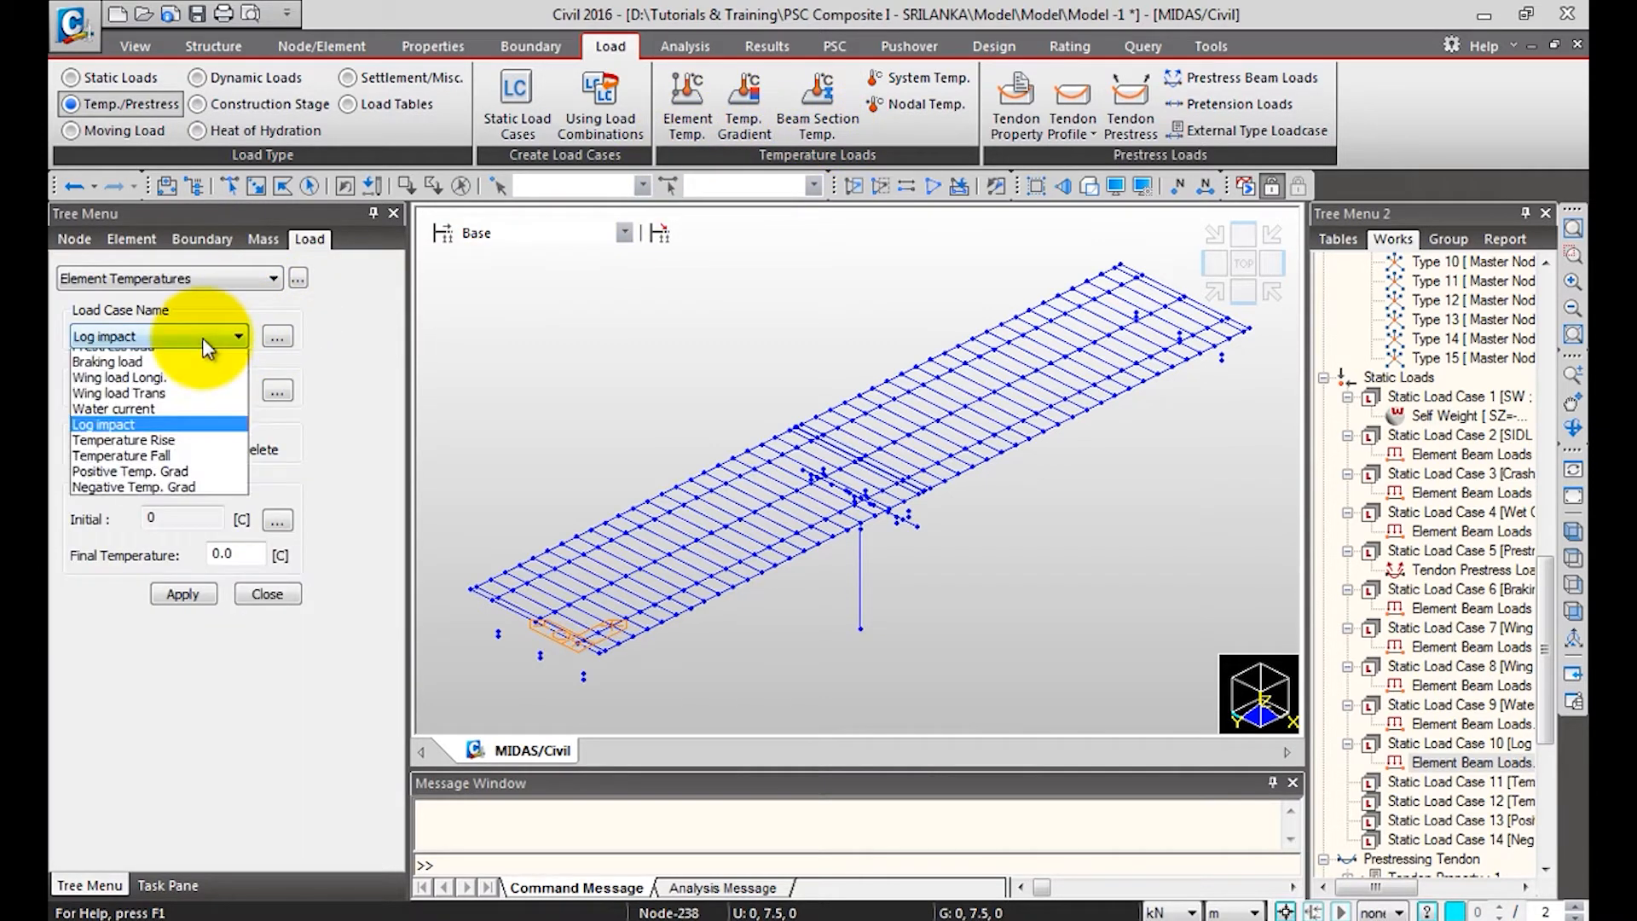
left_click(167, 509)
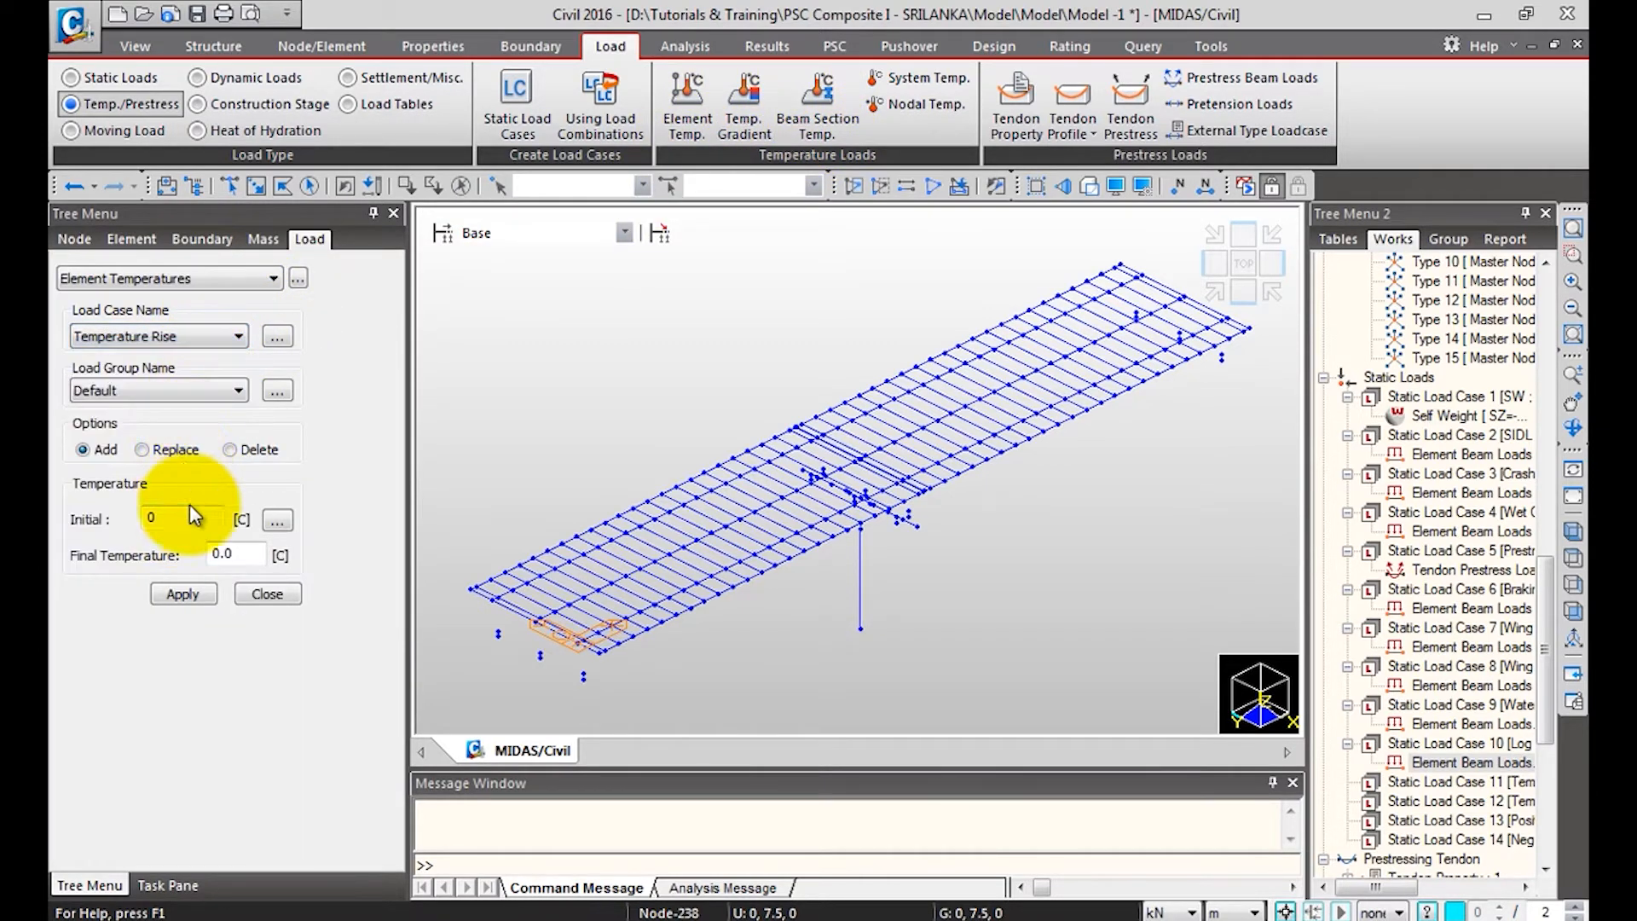
double_click(149, 517)
double_click(226, 555)
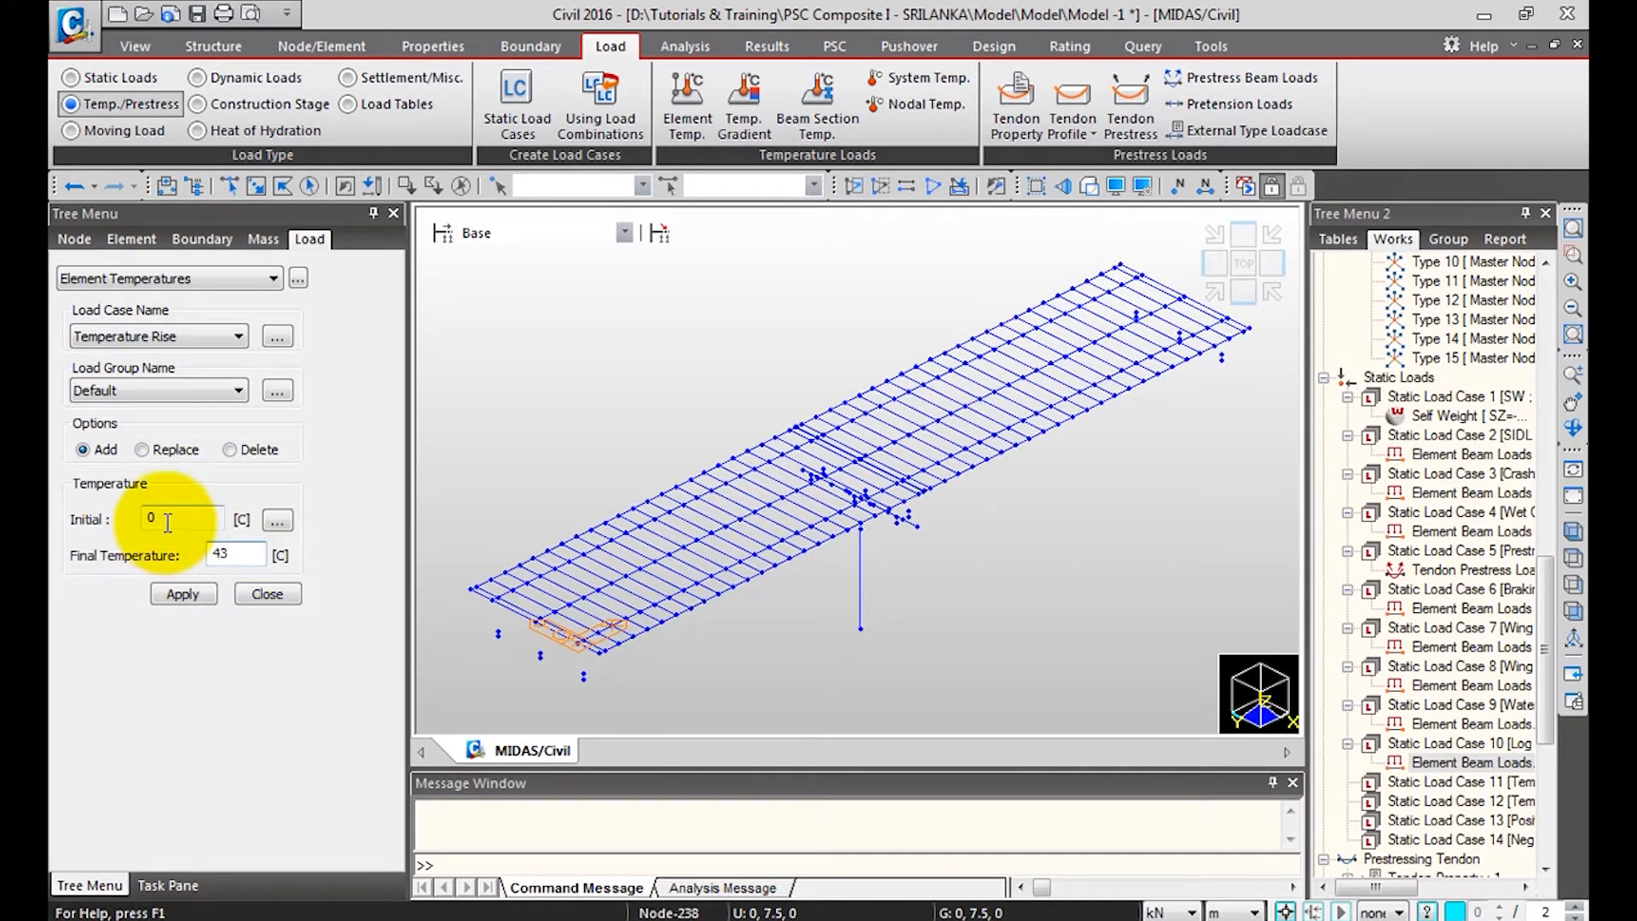
Select all elements with the Girder section and apply the temperature rise load to them.
left_click(193, 602)
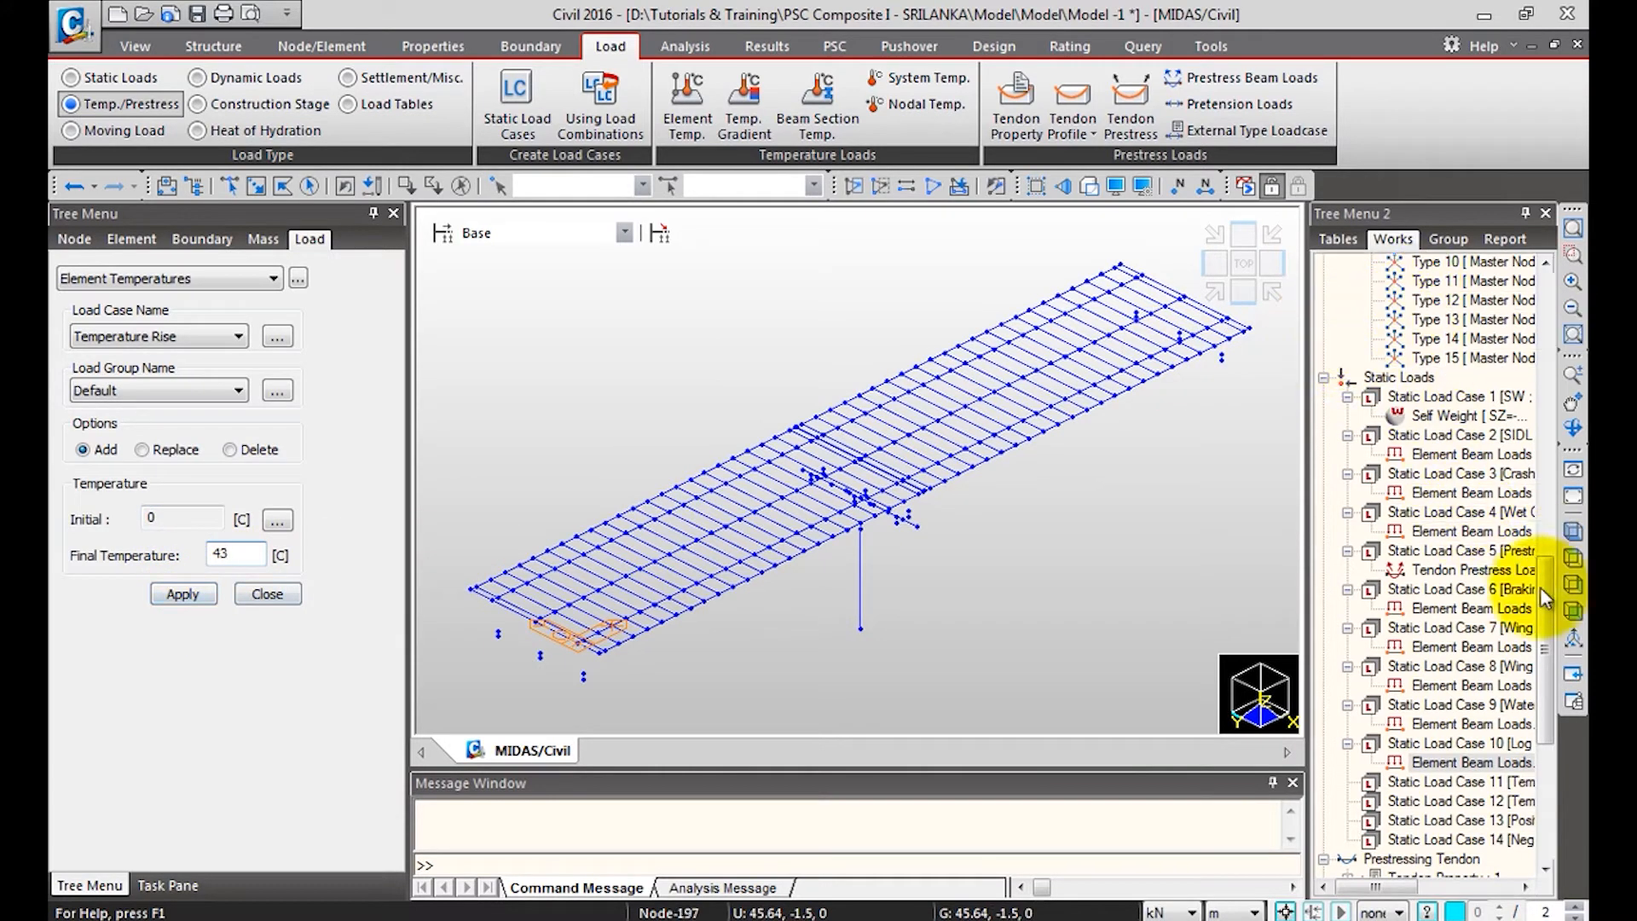
left_click_drag(1545, 653, 1542, 325)
left_click(1447, 552)
left_click(183, 594)
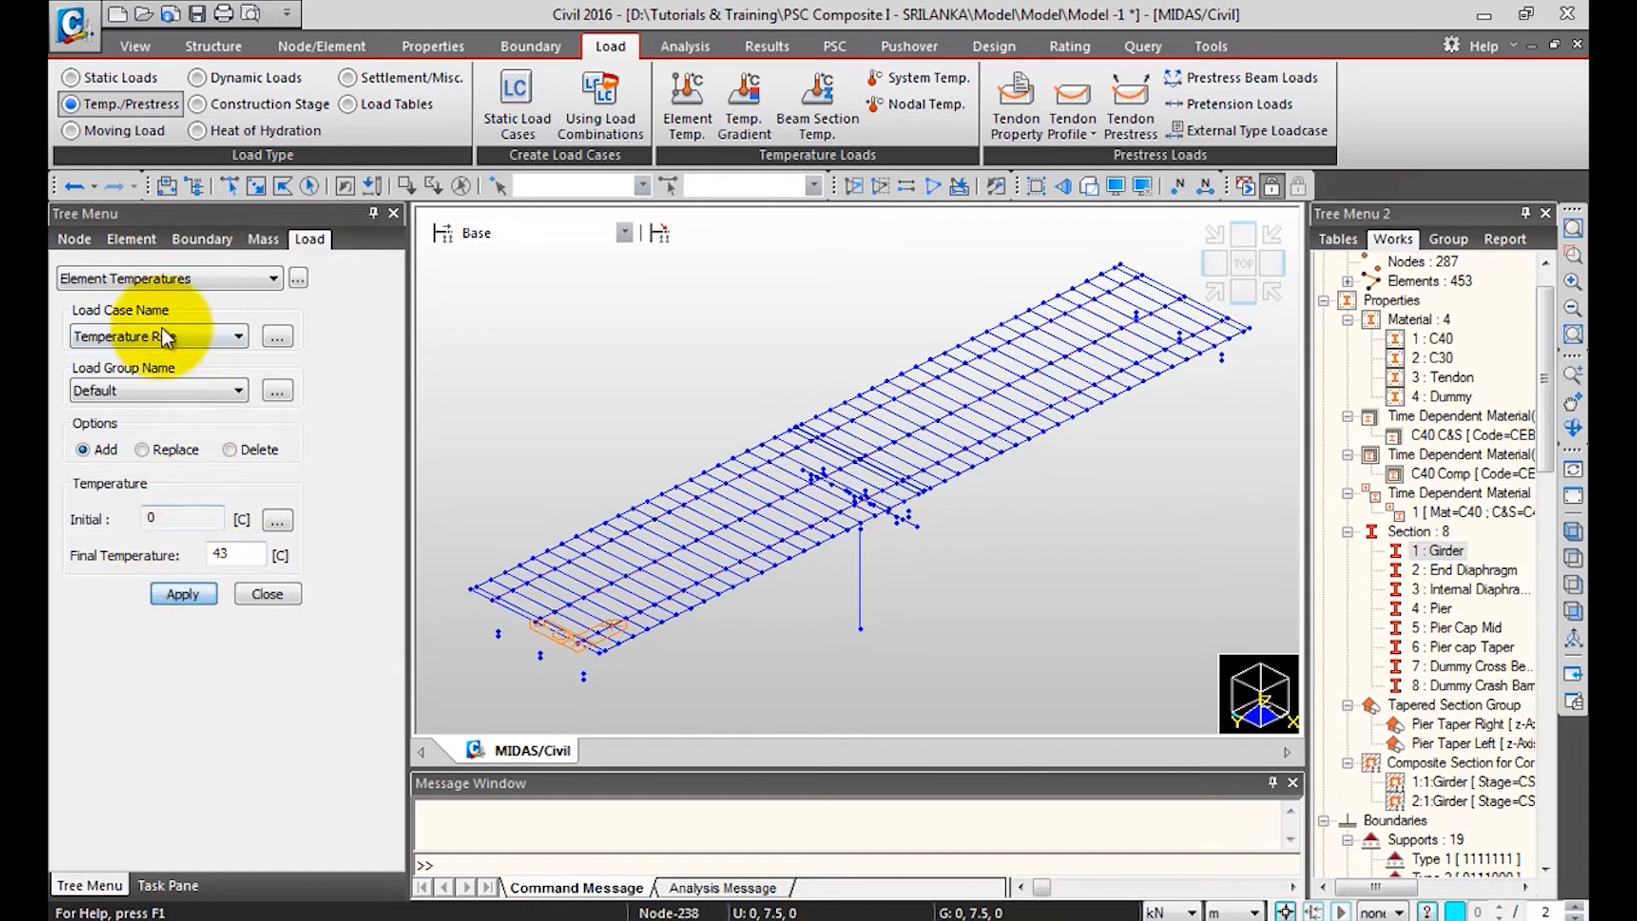
Set the element temperature load to the Temperature Fall case with a final temperature of -32 °C and apply it to the previously selected girders.
left_click(164, 338)
left_click(182, 509)
left_click(229, 553)
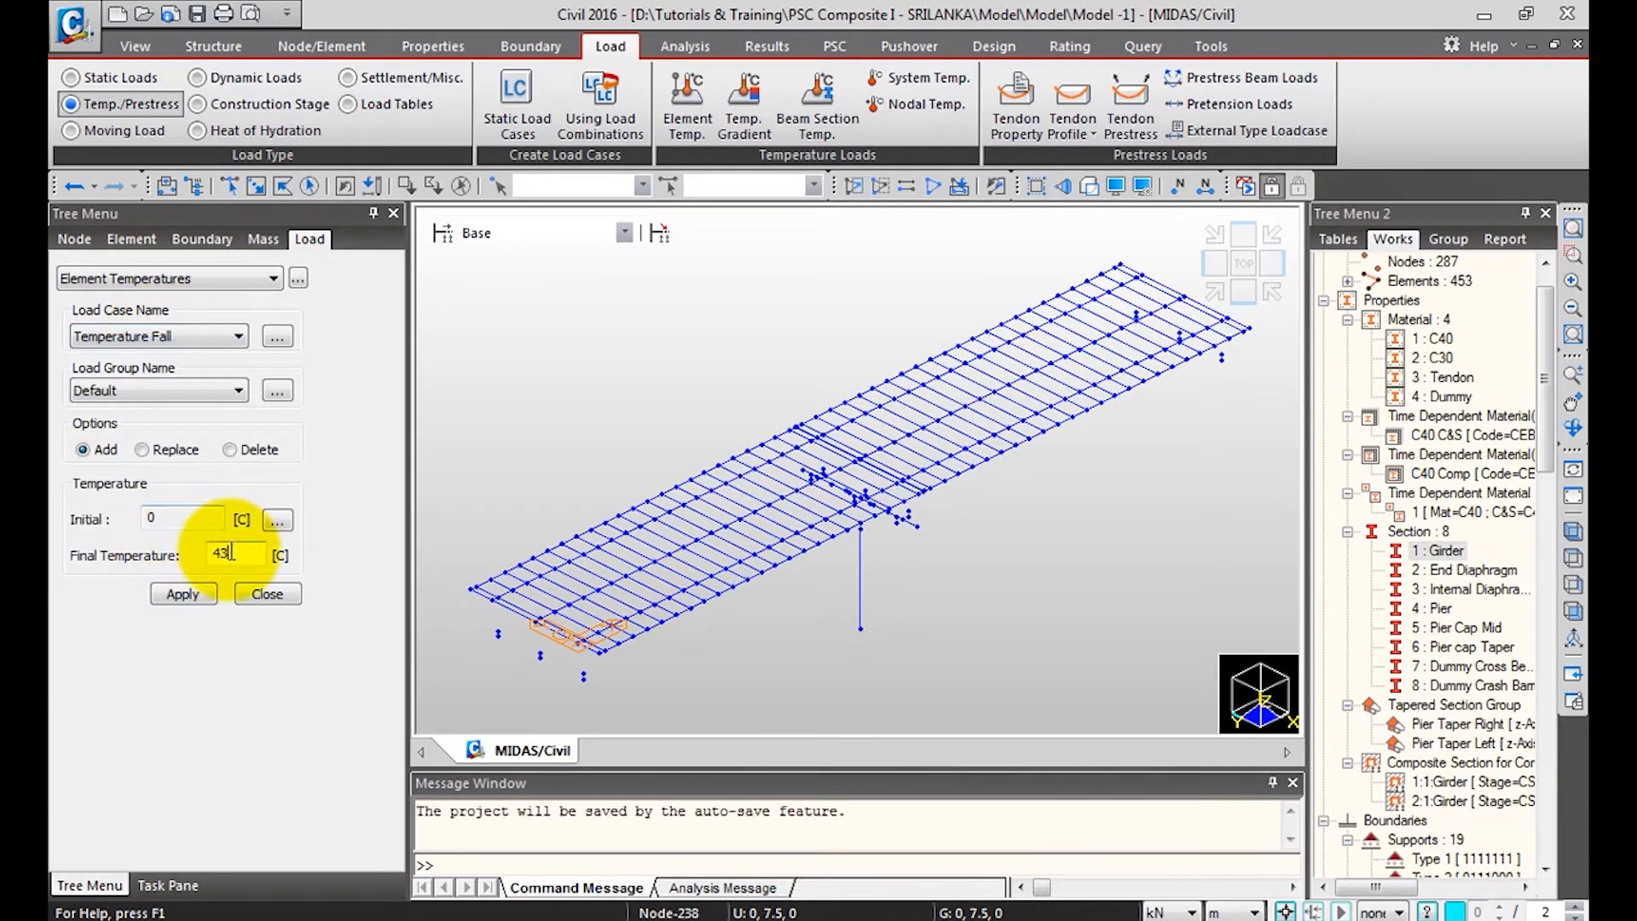
key("BackSpace")
key("BackSpace")
type("-32")
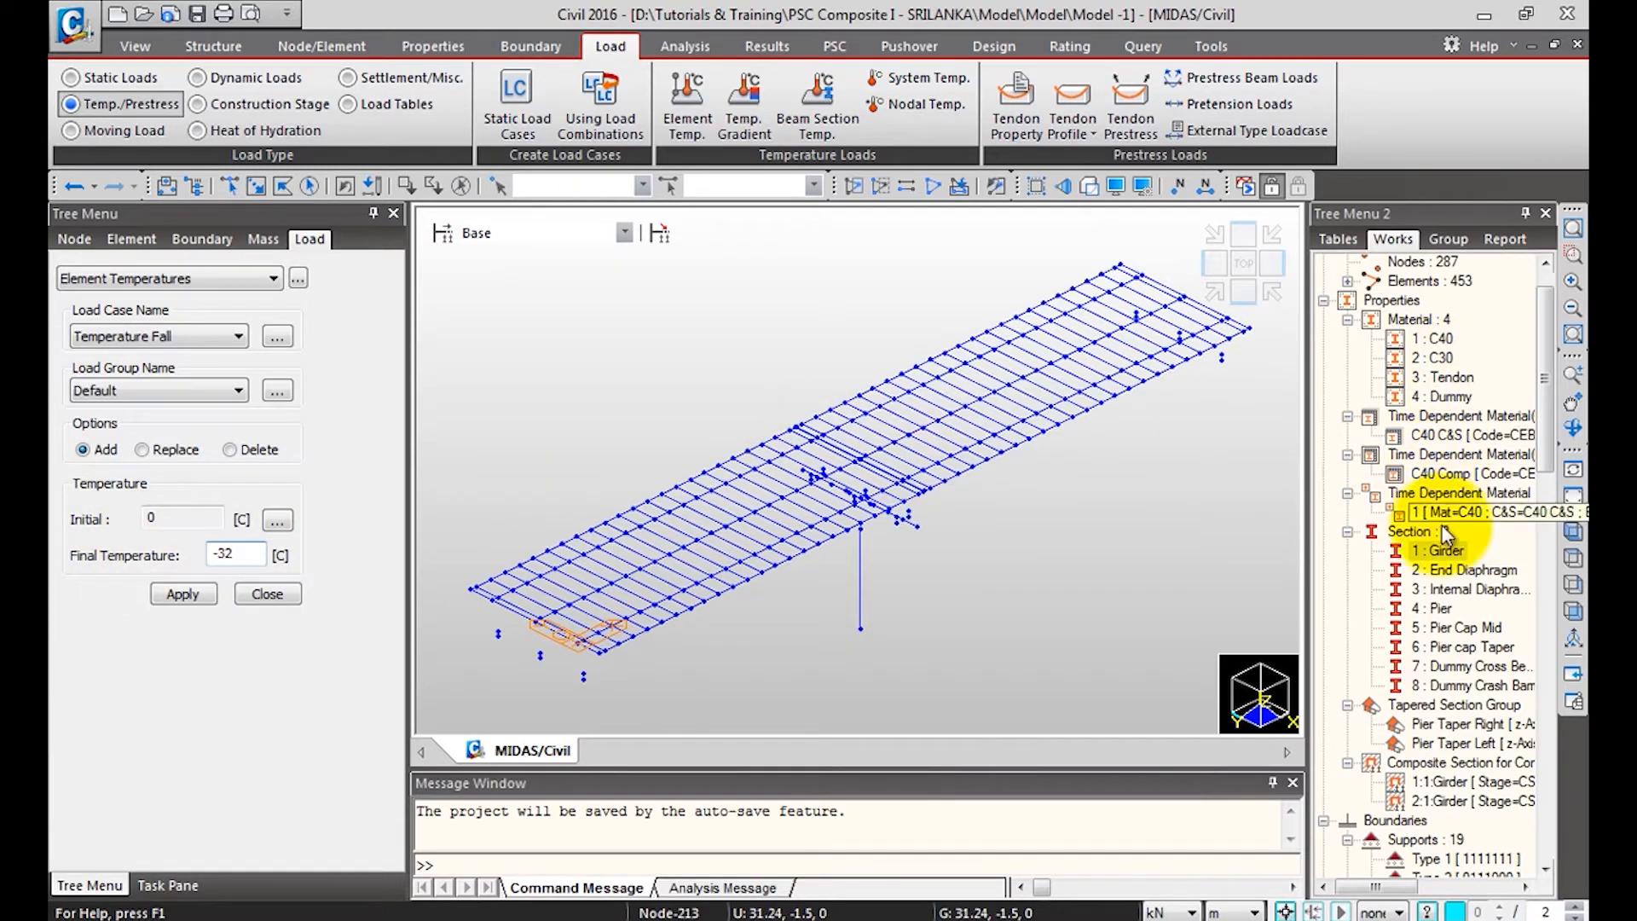
left_click(345, 186)
left_click(182, 595)
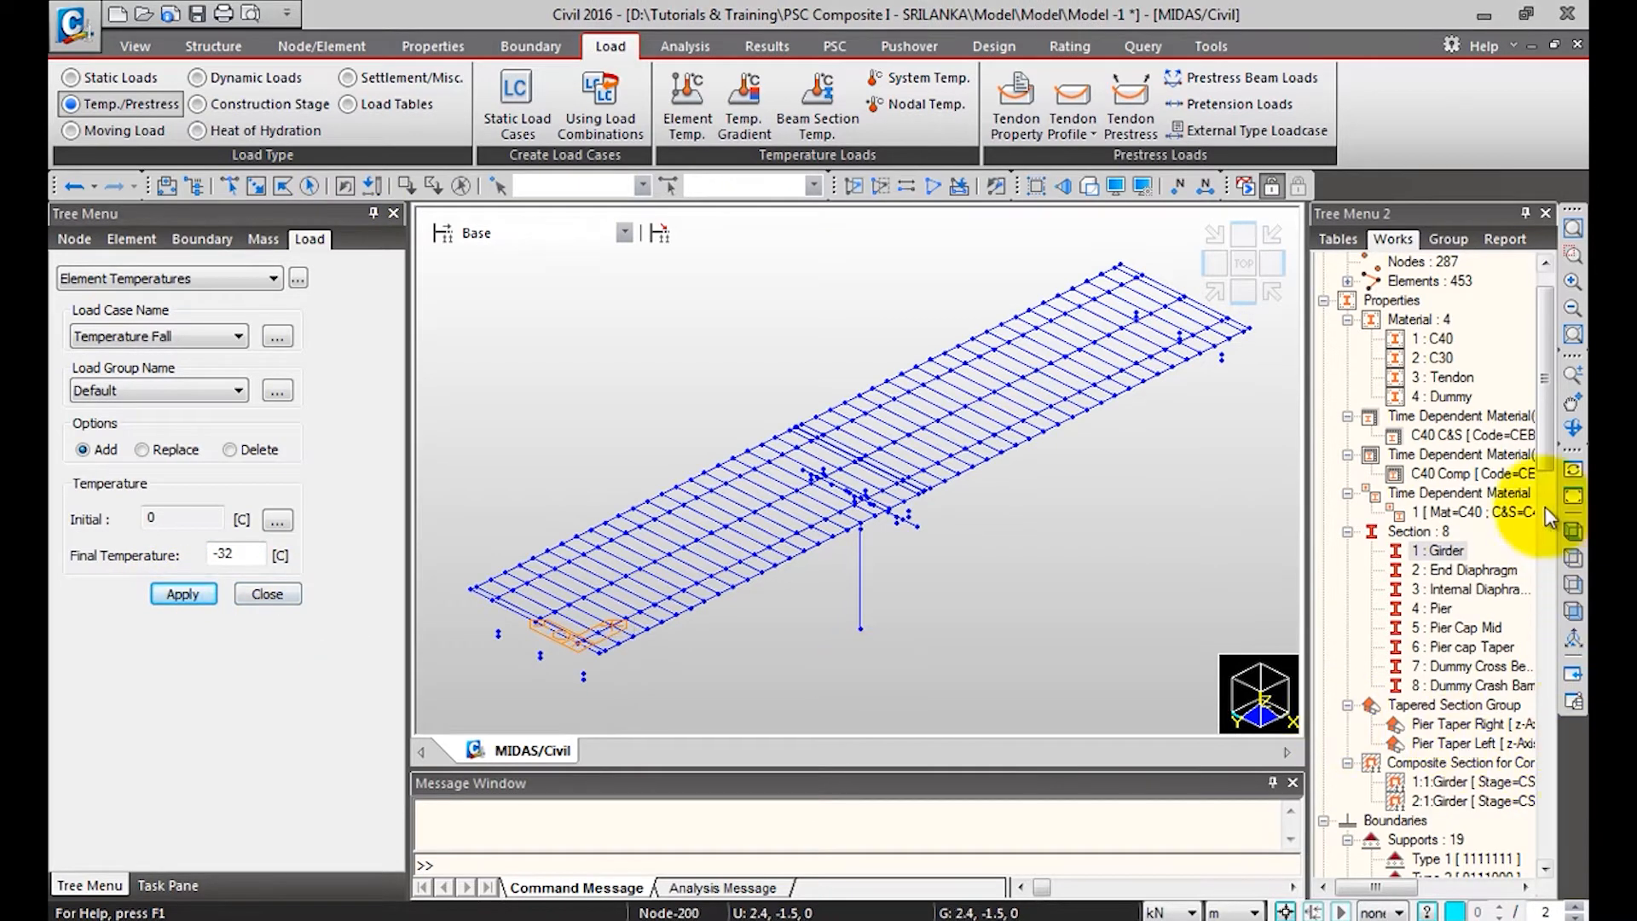
Display the element temperatures of the temperature rise and temperature fall load cases on the model, and close the element temperature settings.
left_click_drag(1543, 365, 1542, 737)
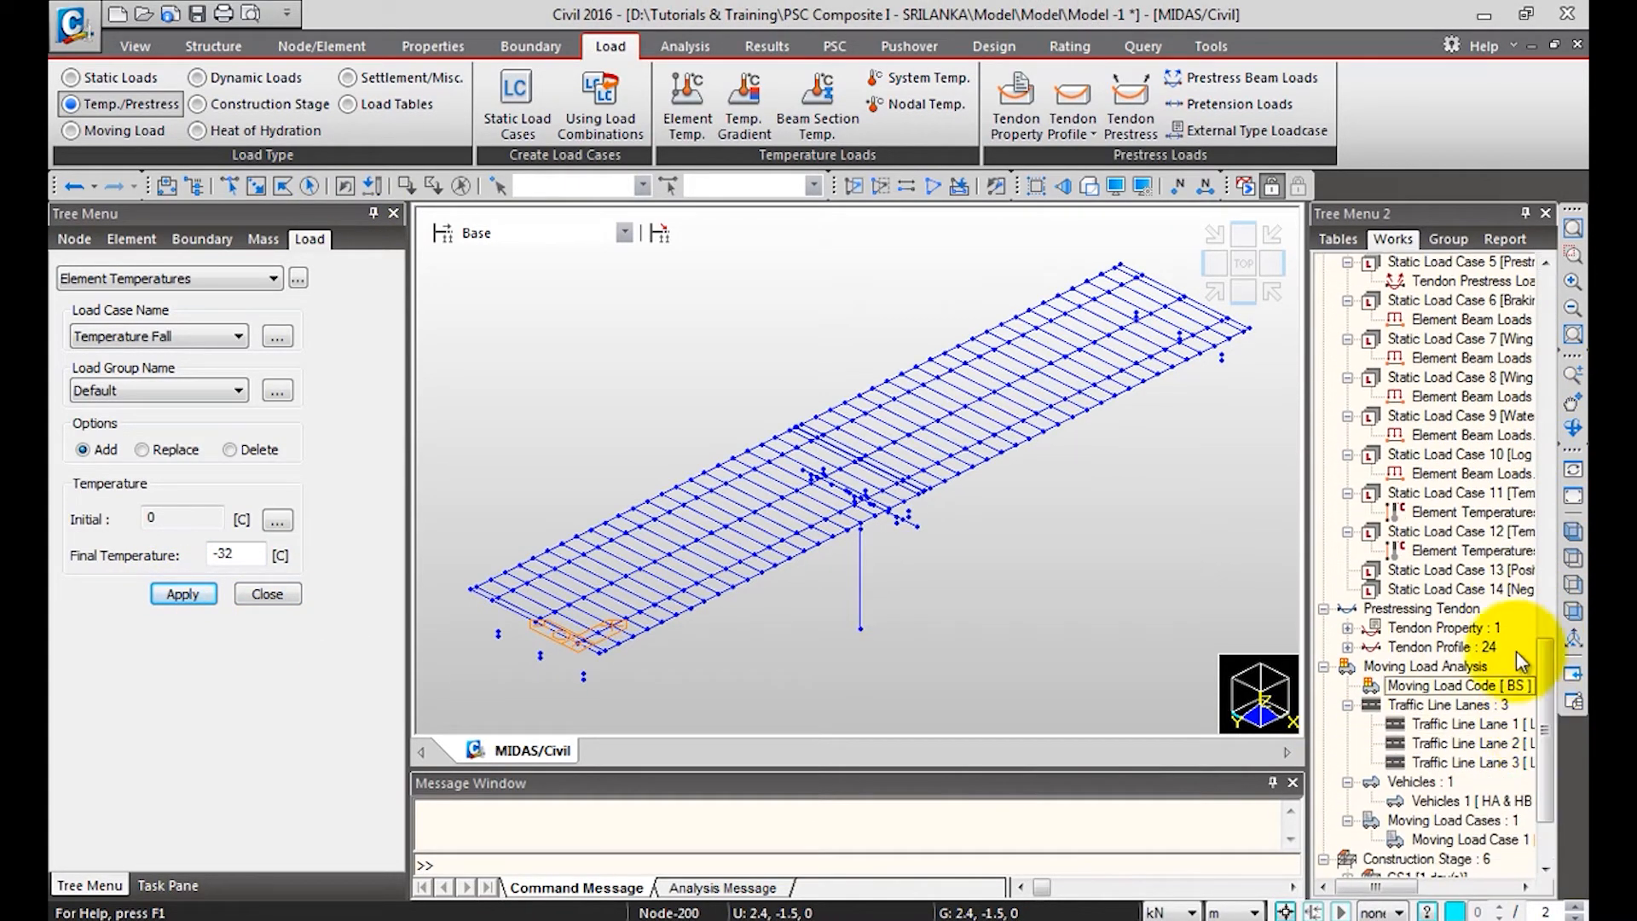
right_click(1478, 517)
left_click(1491, 565)
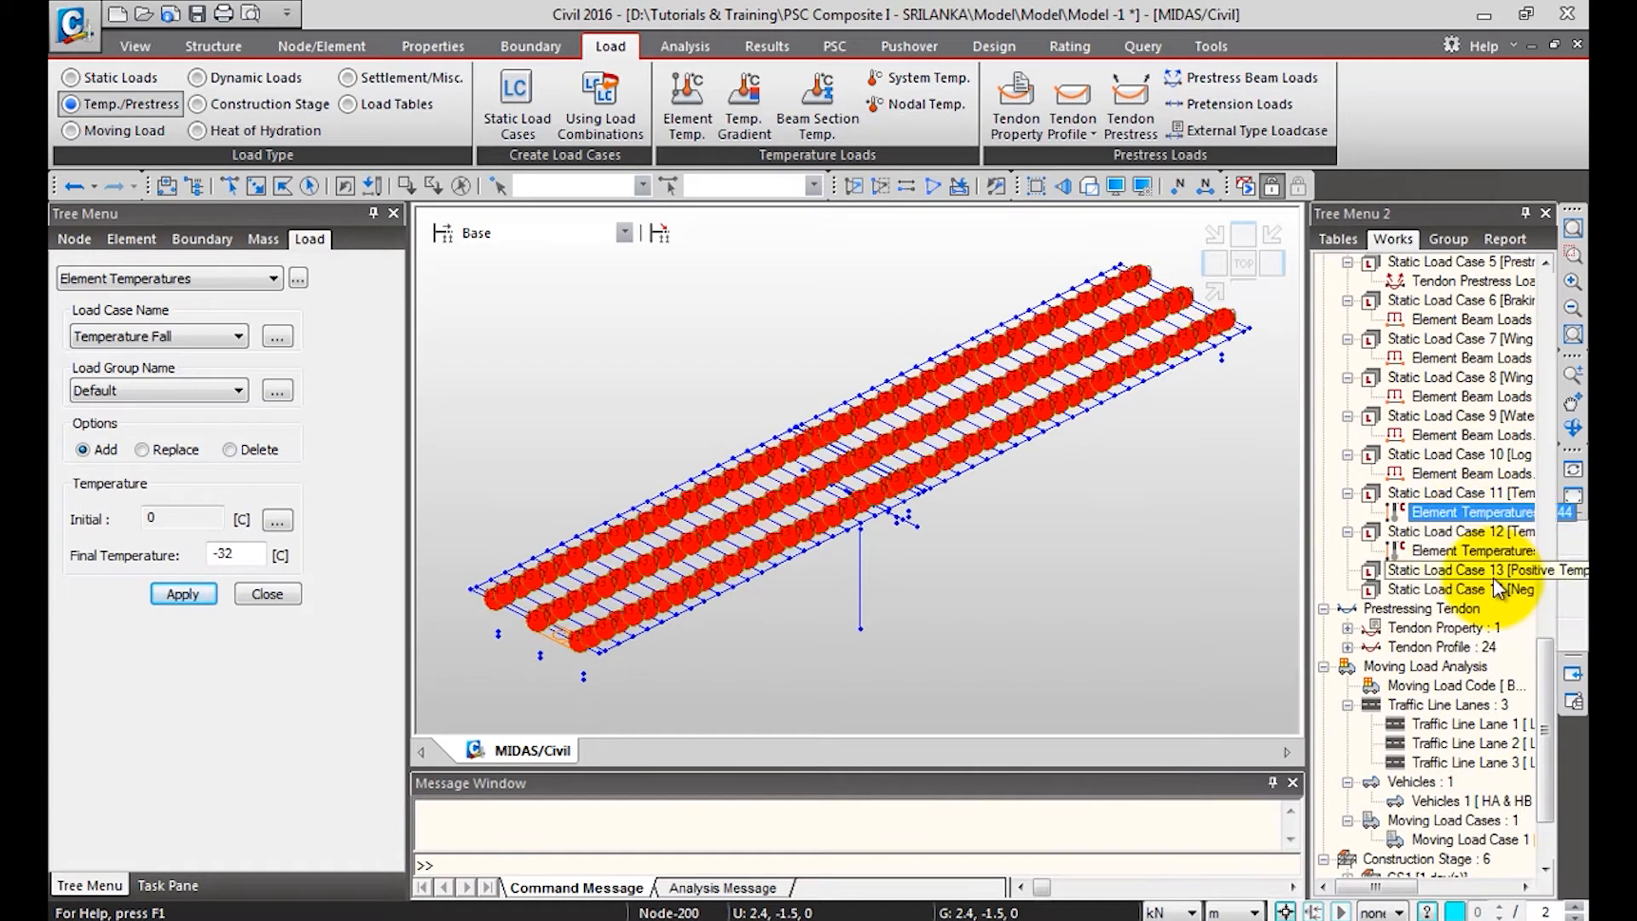
right_click(1484, 560)
left_click(1506, 613)
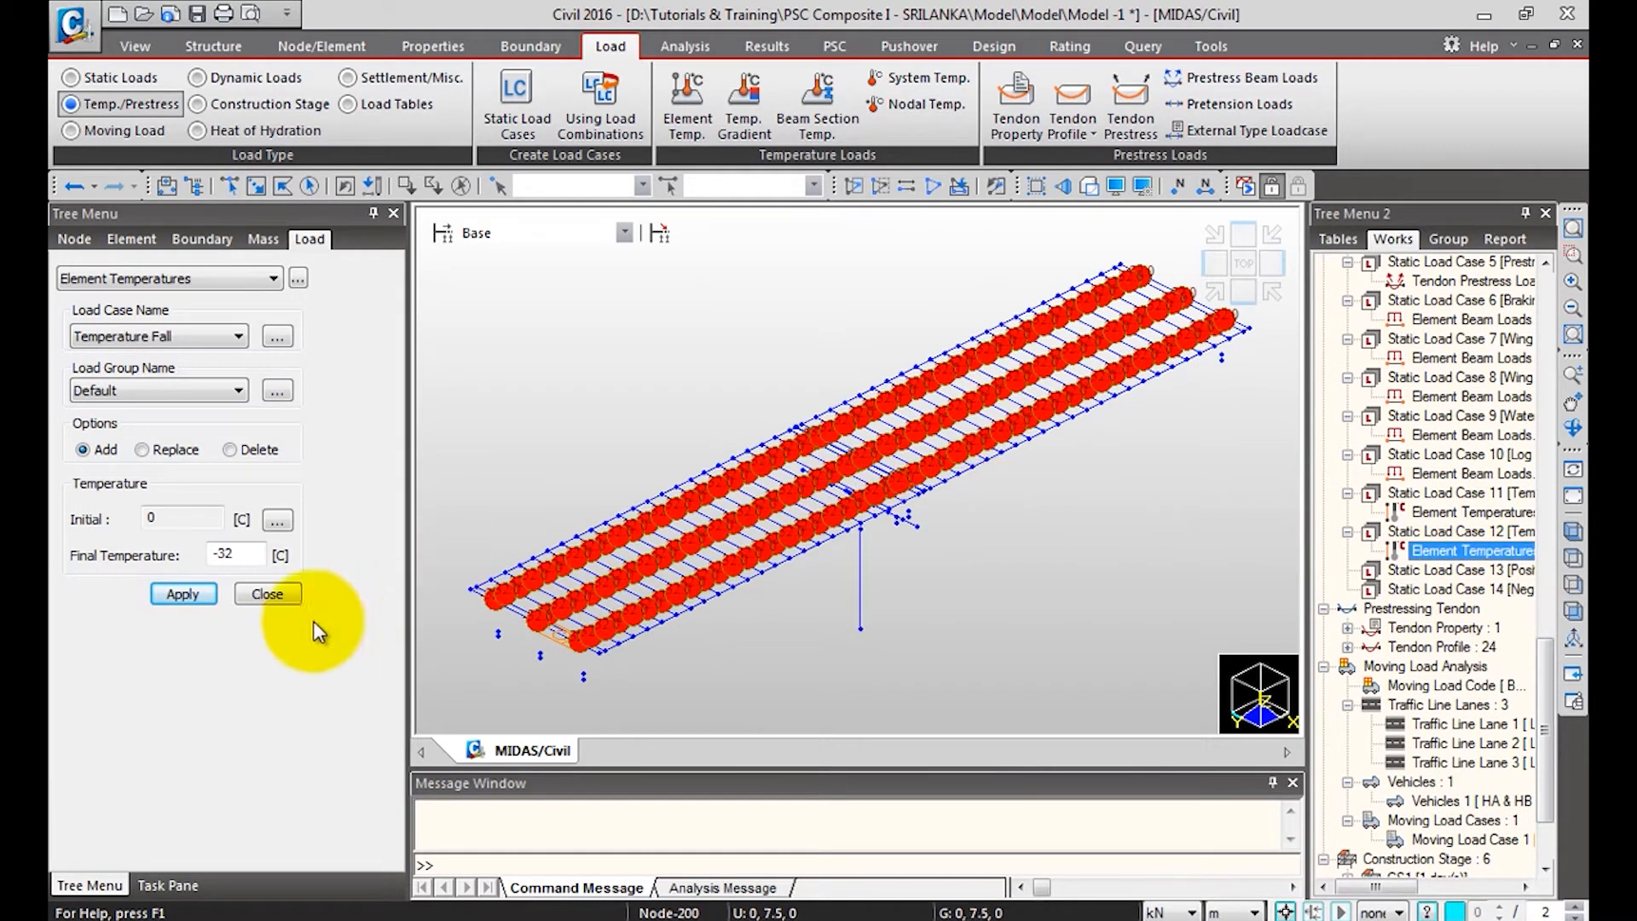
left_click(267, 594)
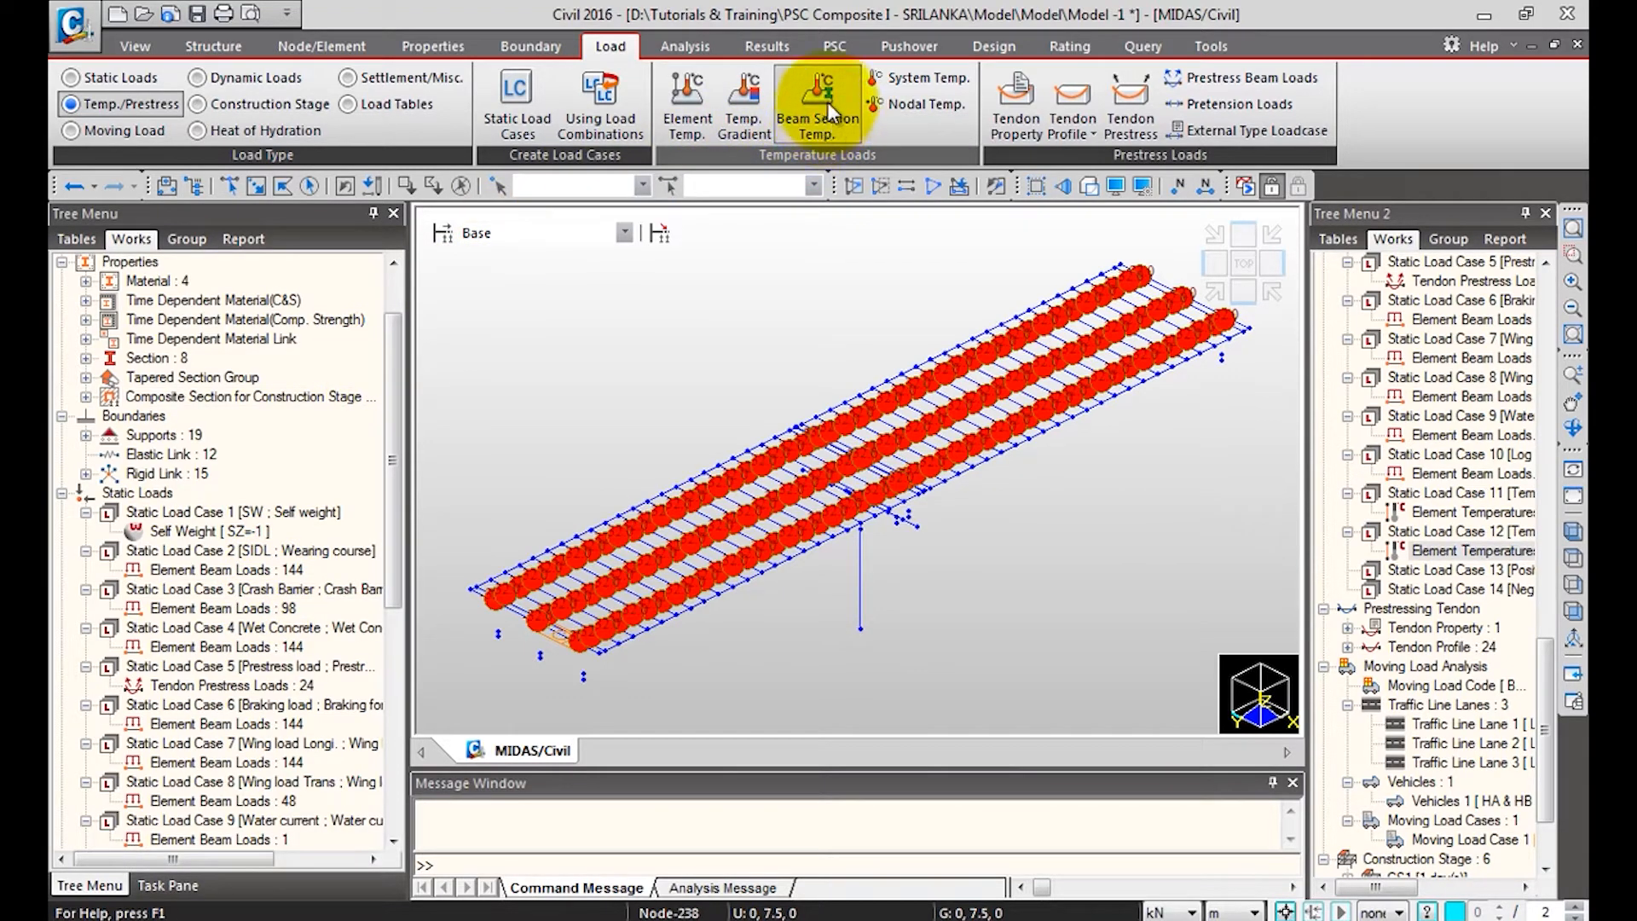
Set up a beam section temperature load for the Positive Temp. Grad case with PSC/Composite section type and width B taken from the section.
left_click(826, 128)
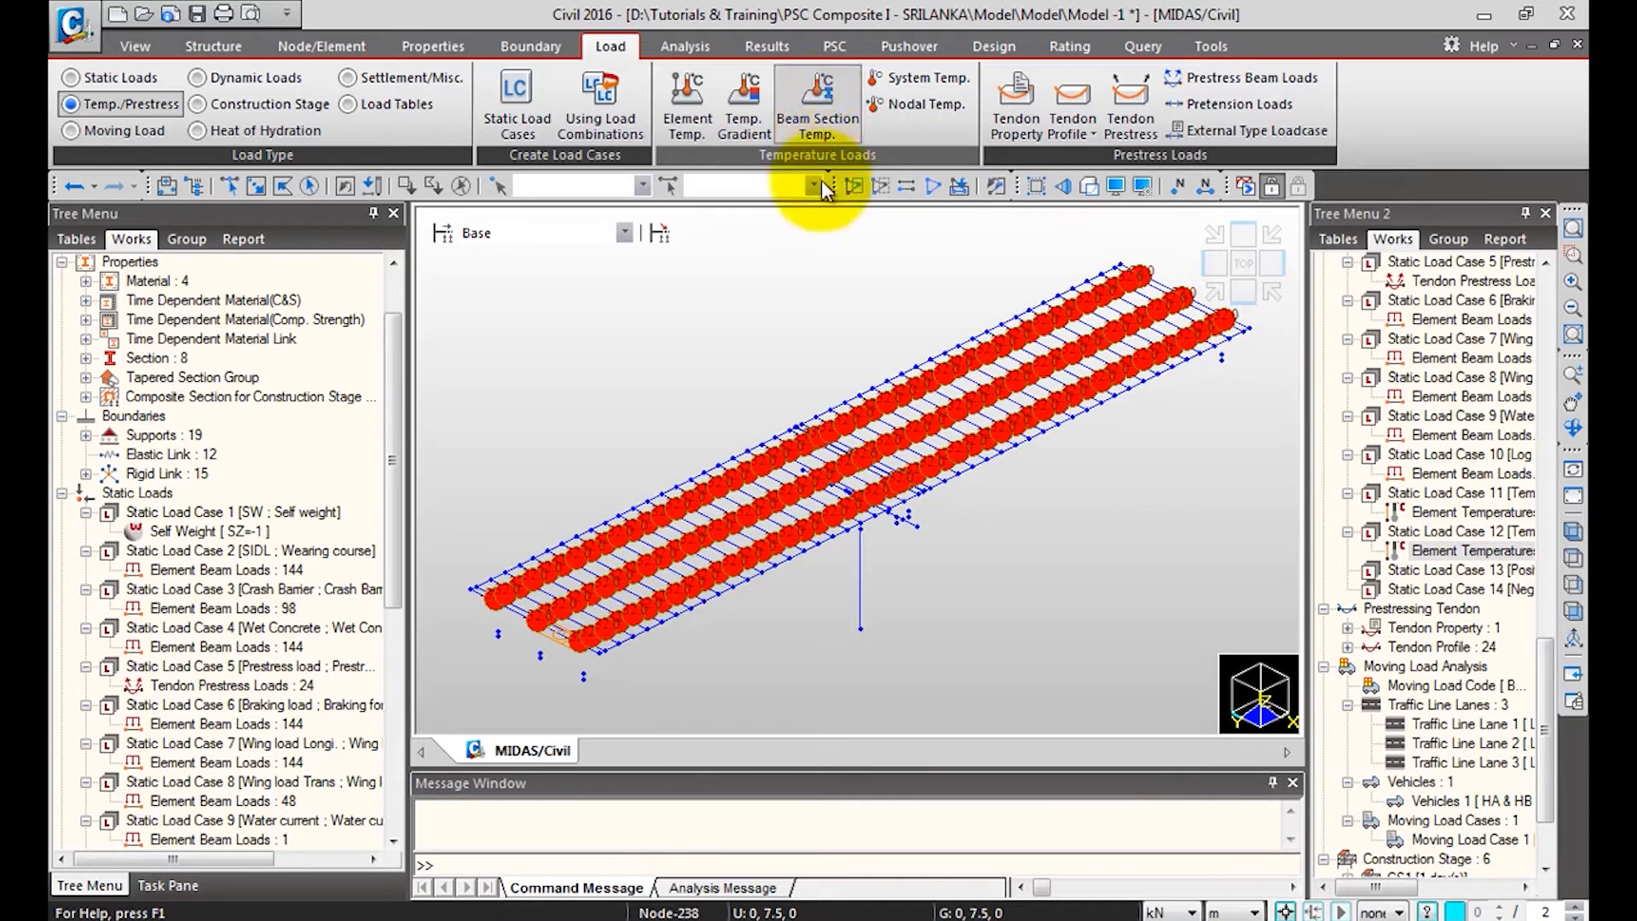
left_click(819, 119)
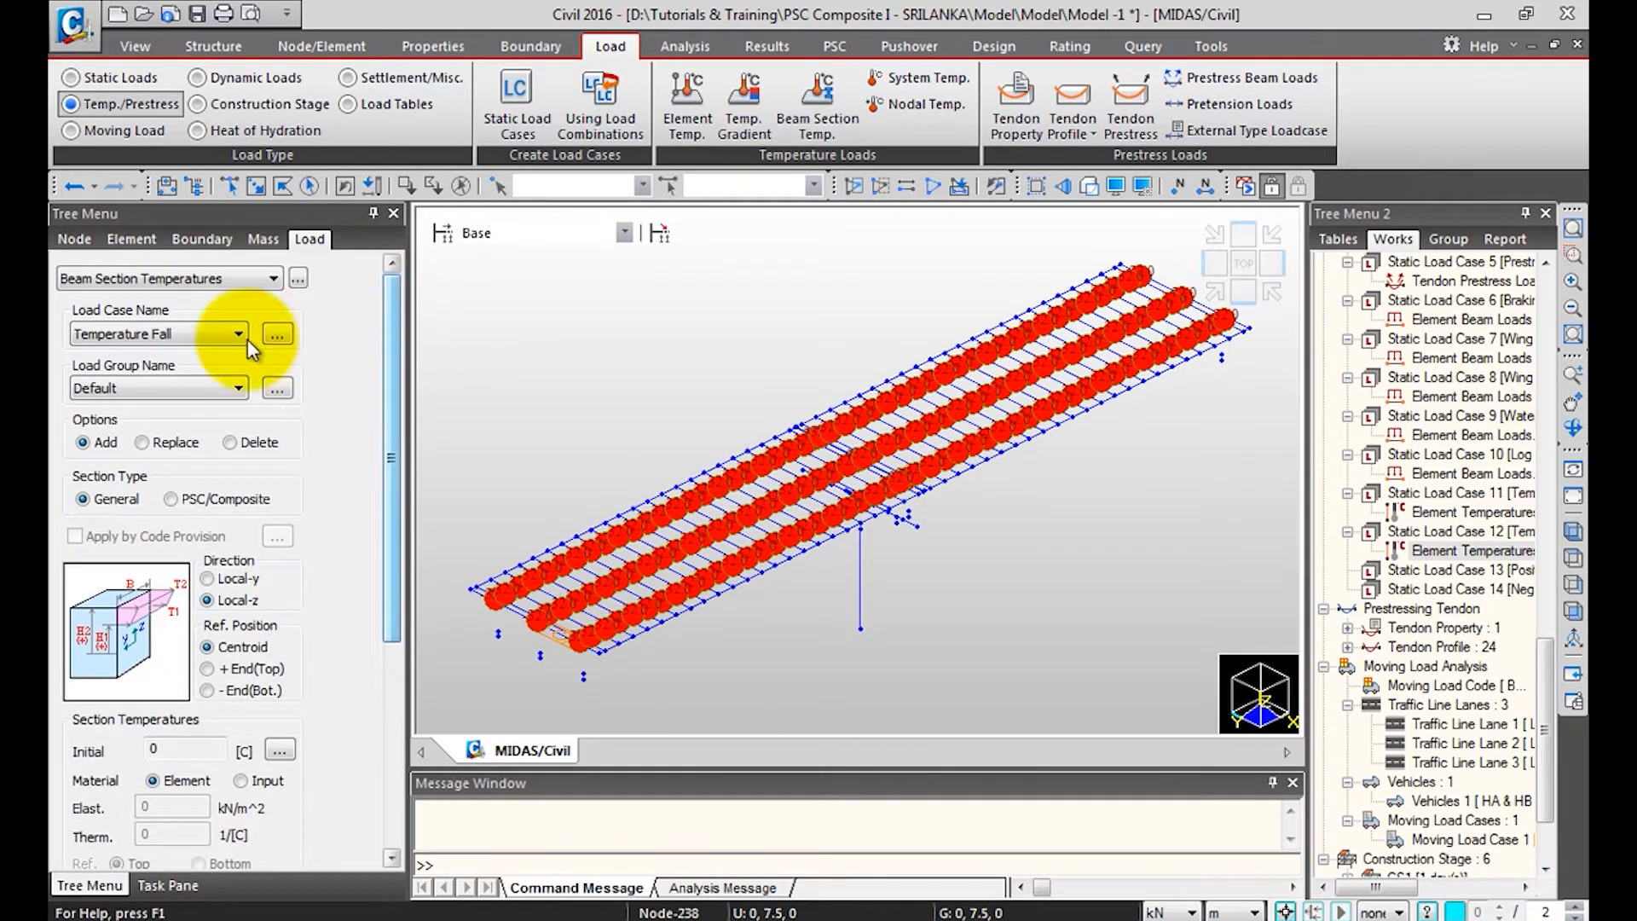
left_click(245, 337)
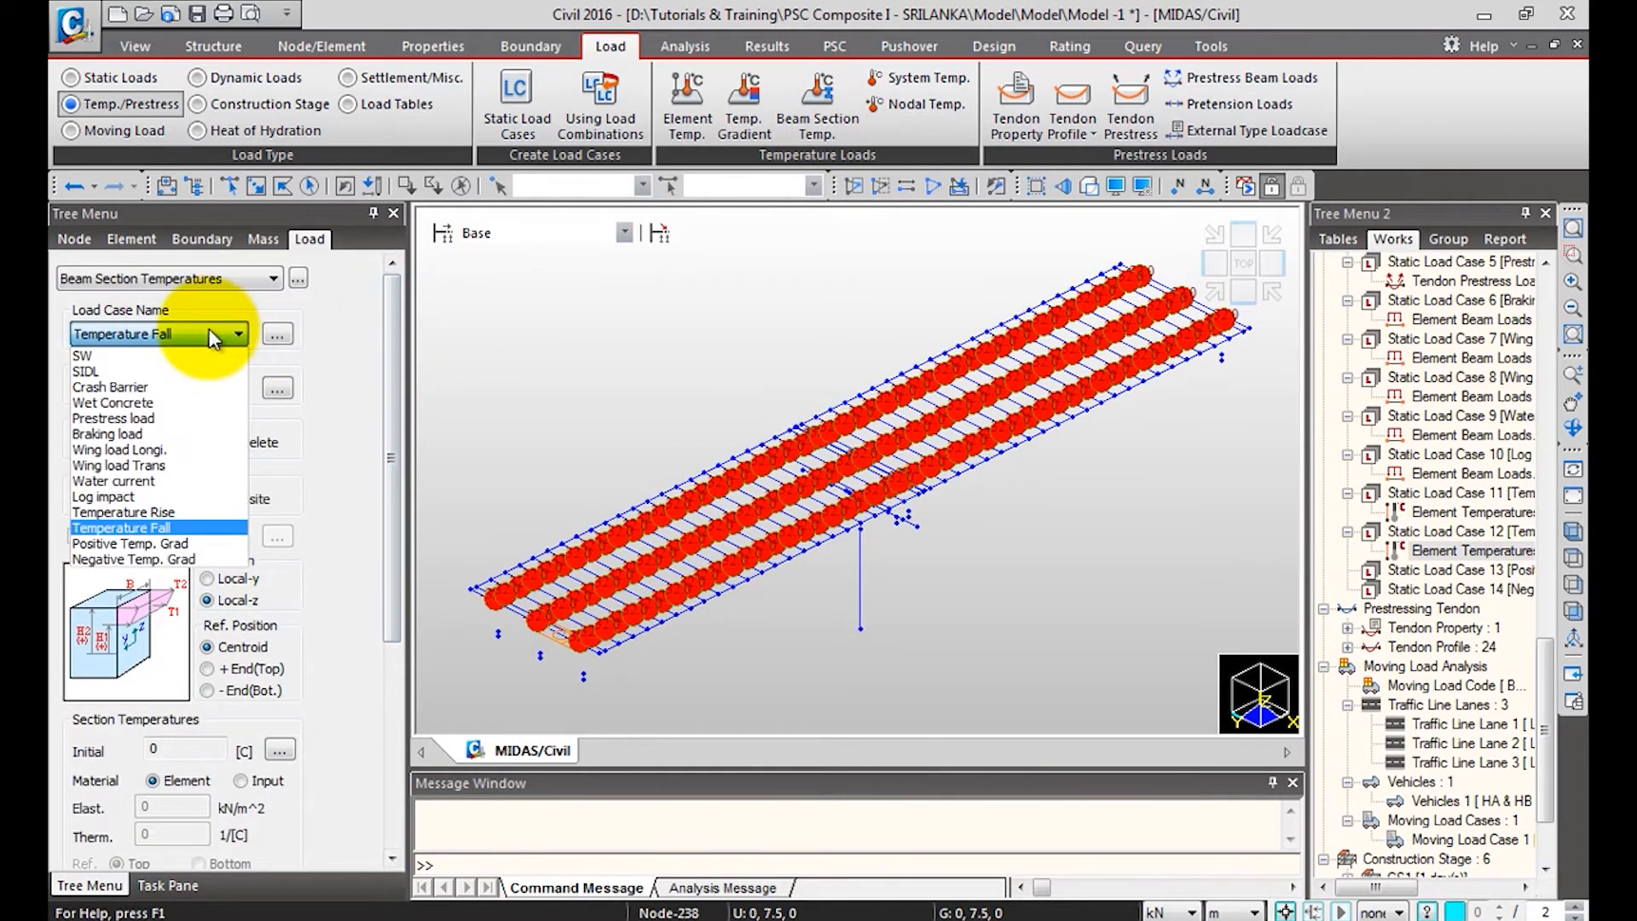
left_click(180, 545)
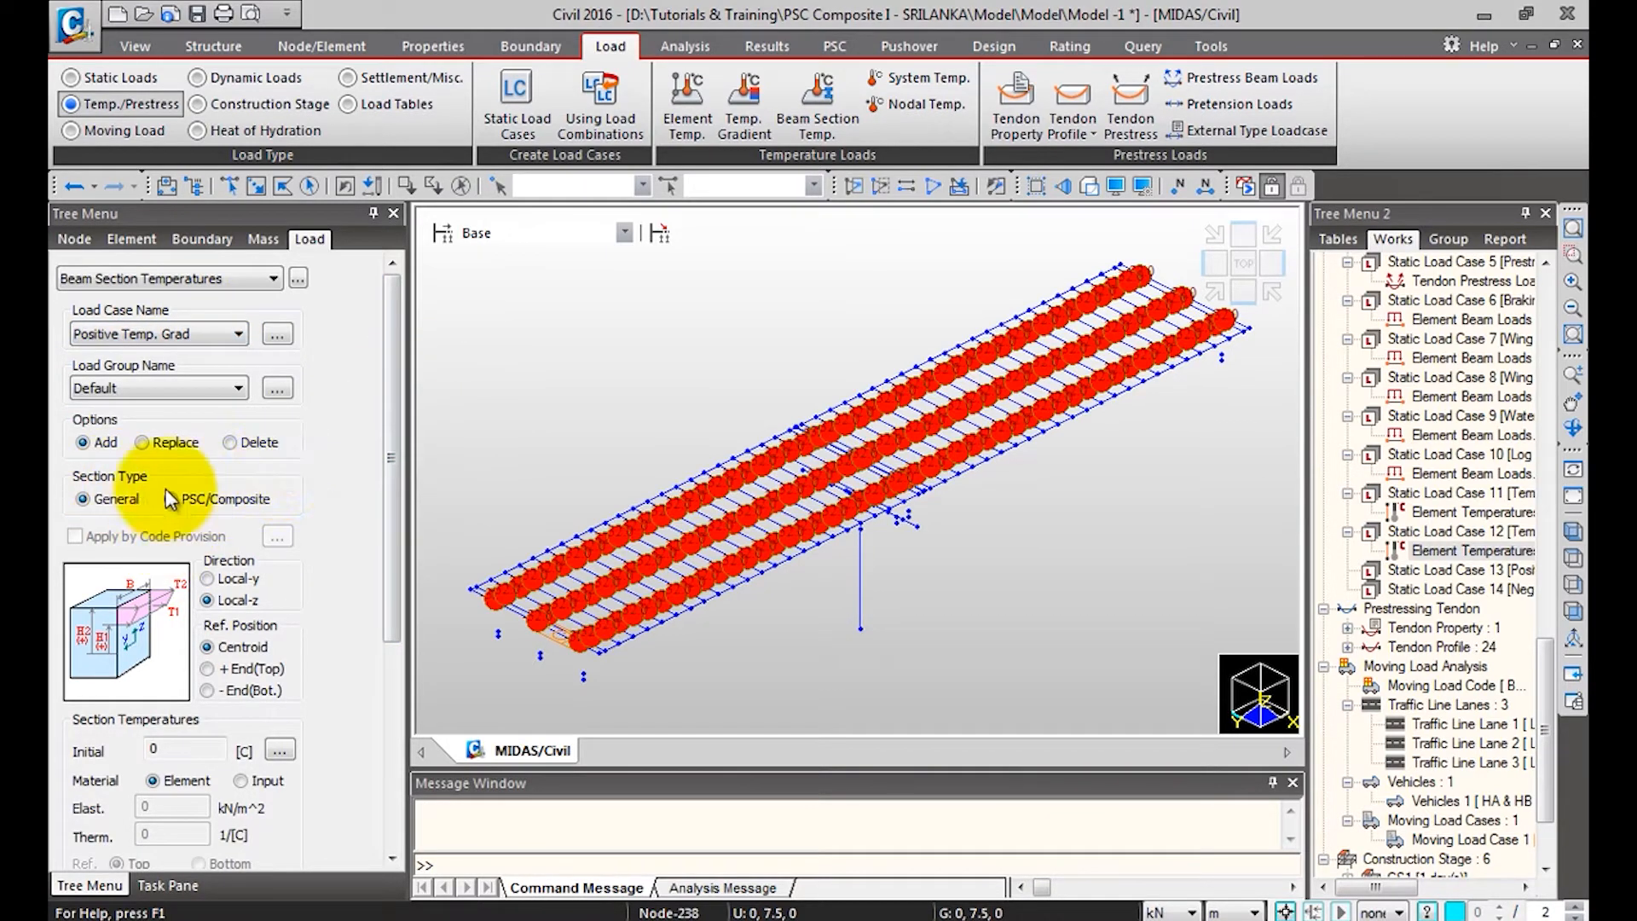
left_click(205, 499)
left_click_drag(386, 363, 393, 507)
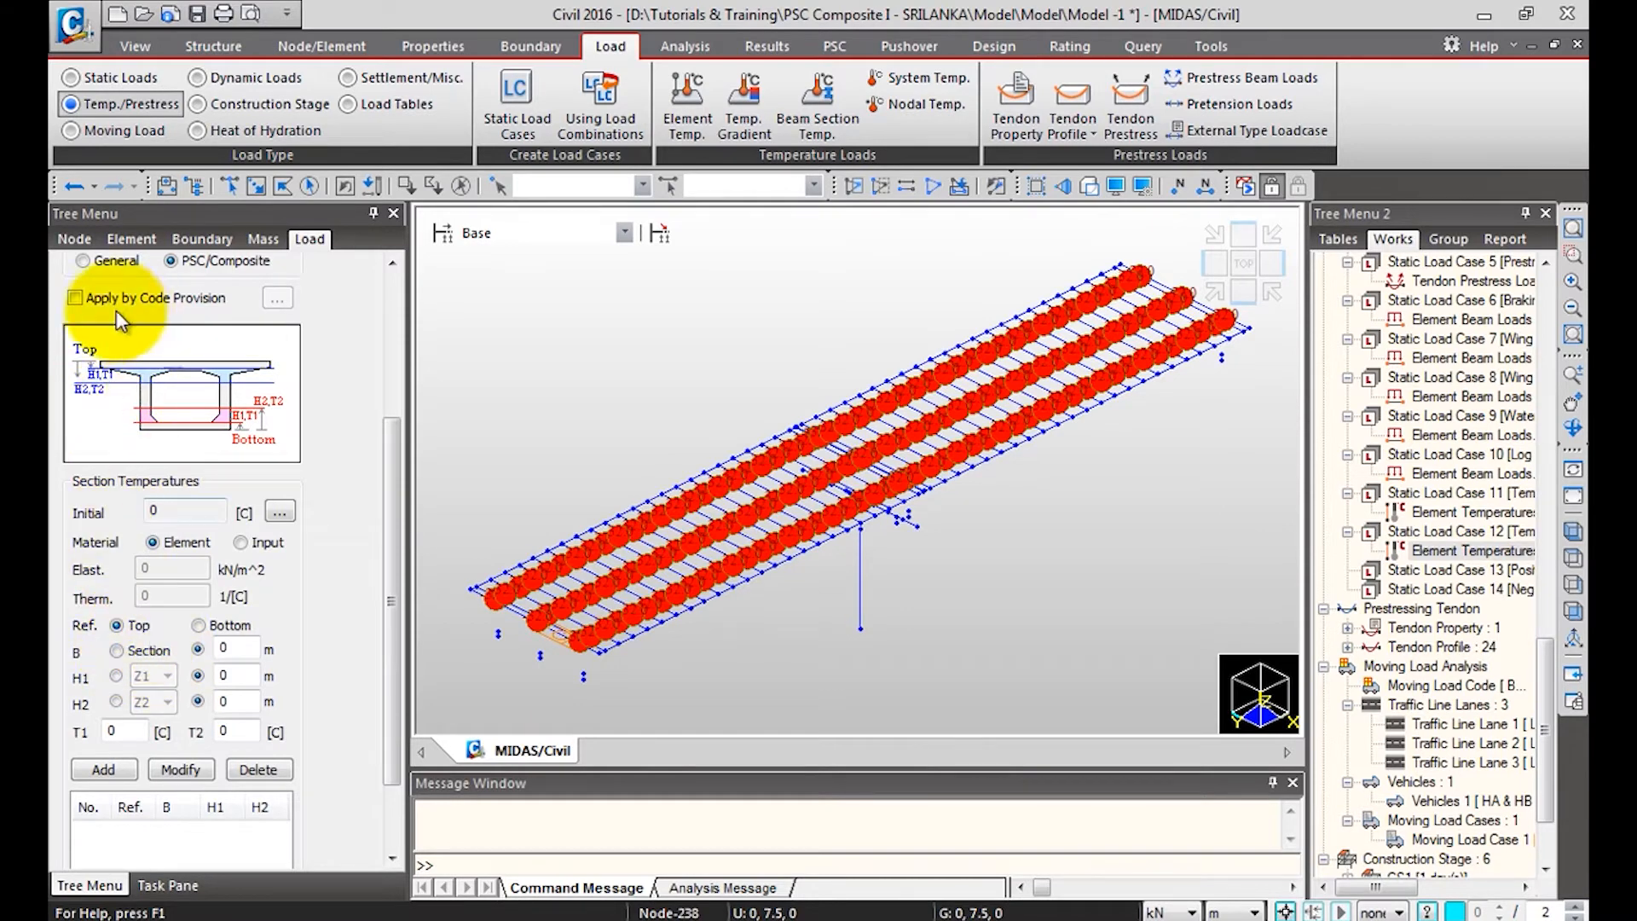
left_click(149, 650)
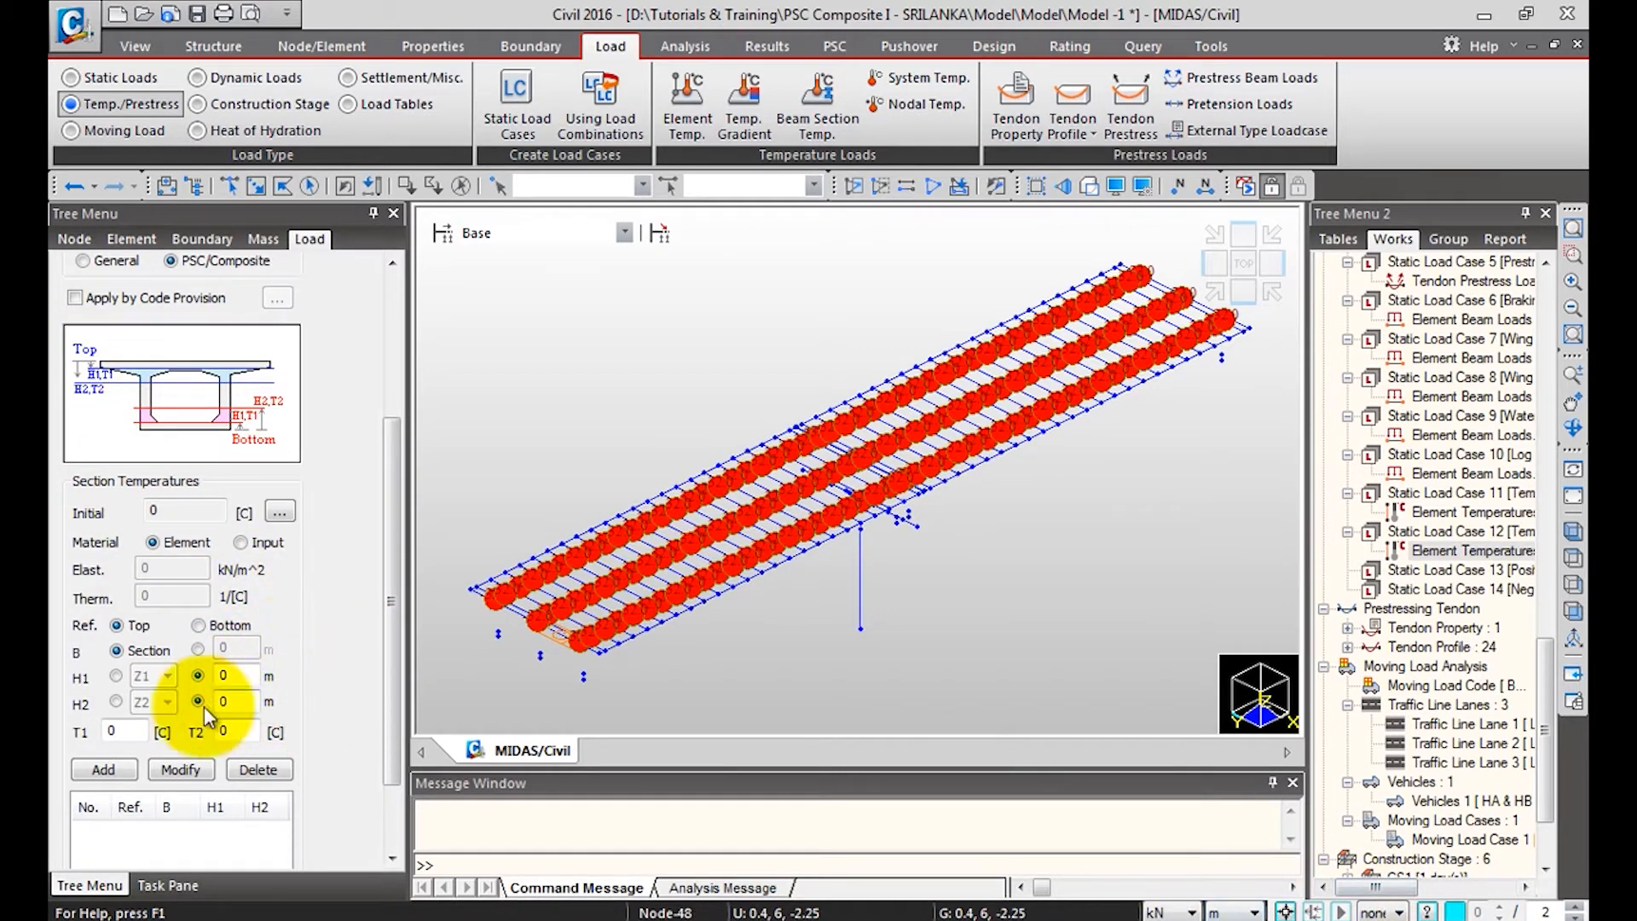
Switch the length unit to mm and add a section temperature range with H1 0, H2 150 mm, T1 17.8 °C and T2 4 °C.
left_click(1228, 912)
left_click(1228, 802)
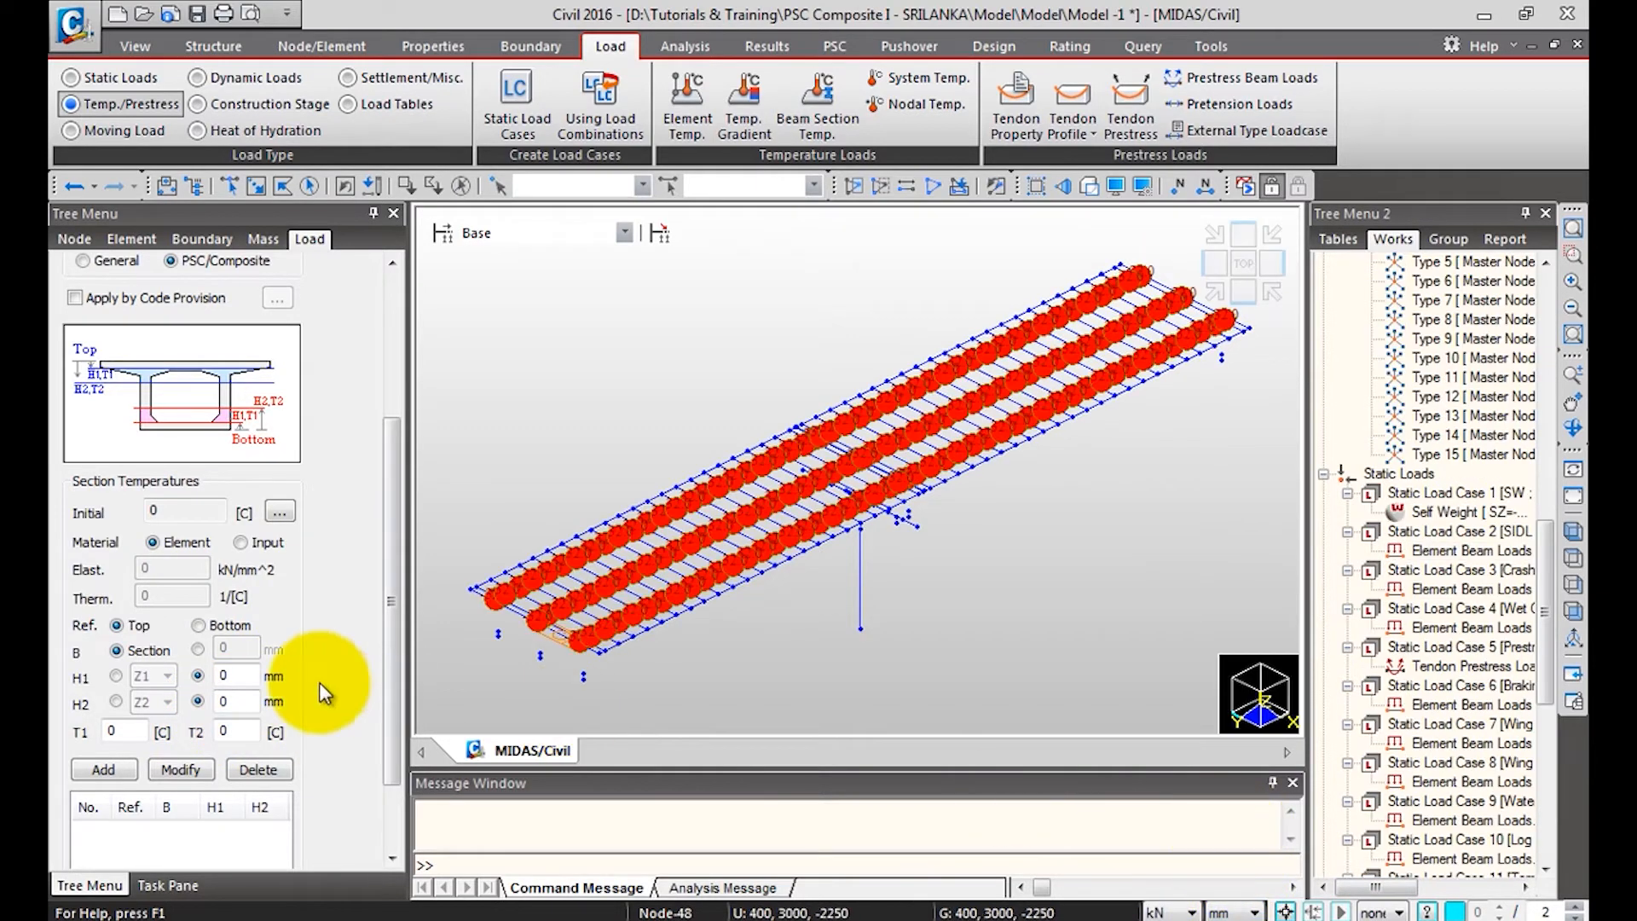
double_click(227, 701)
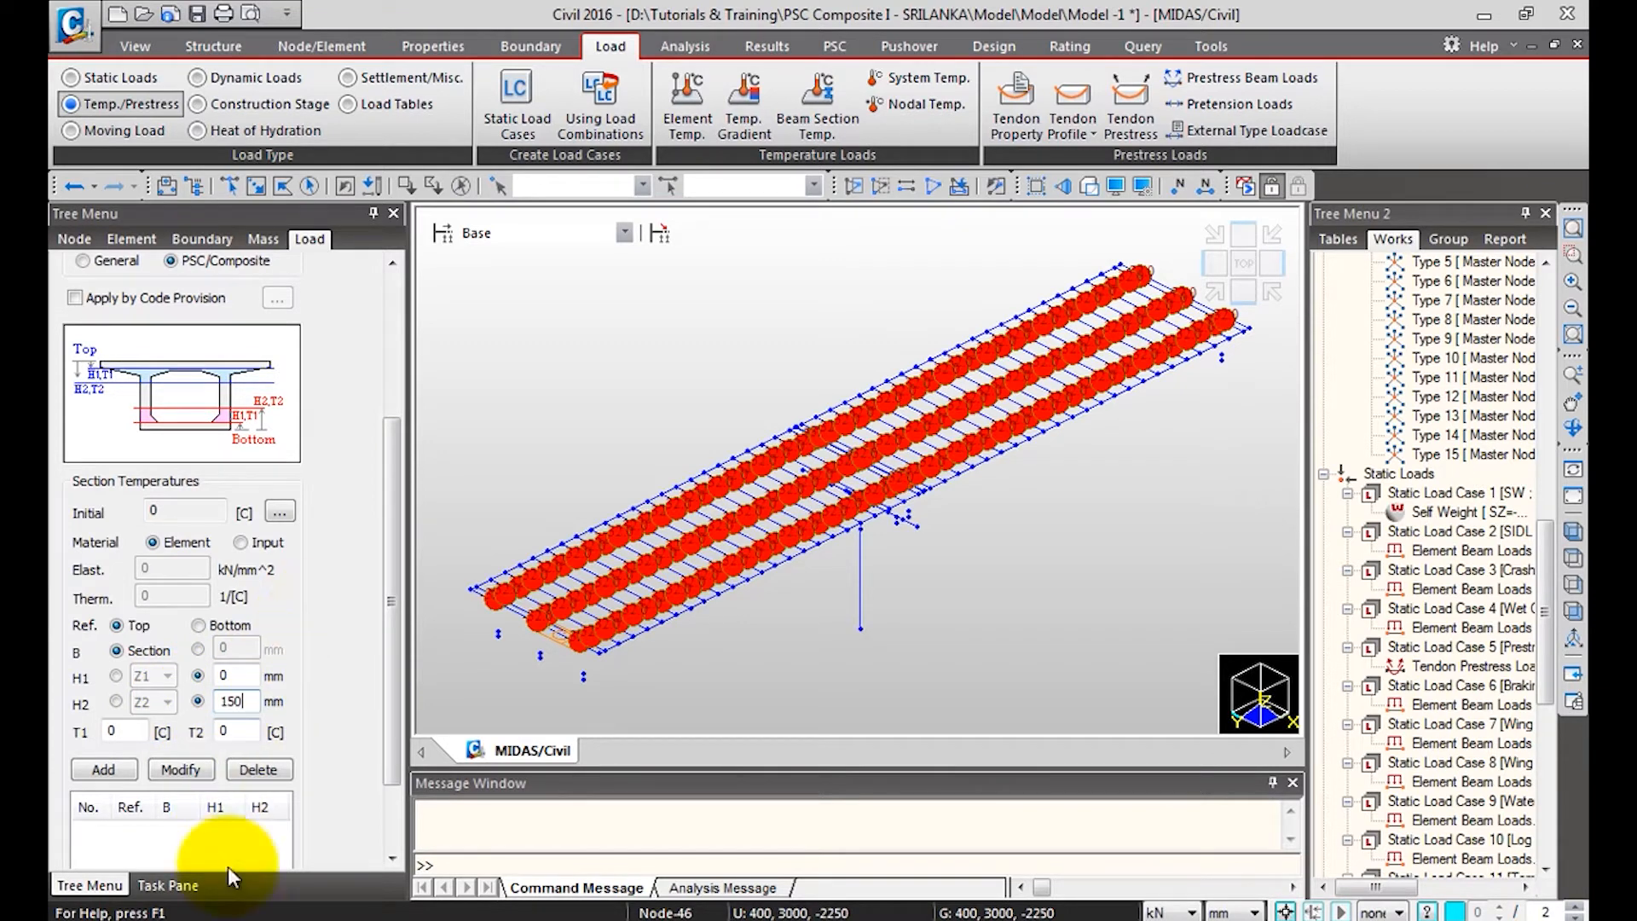
double_click(119, 731)
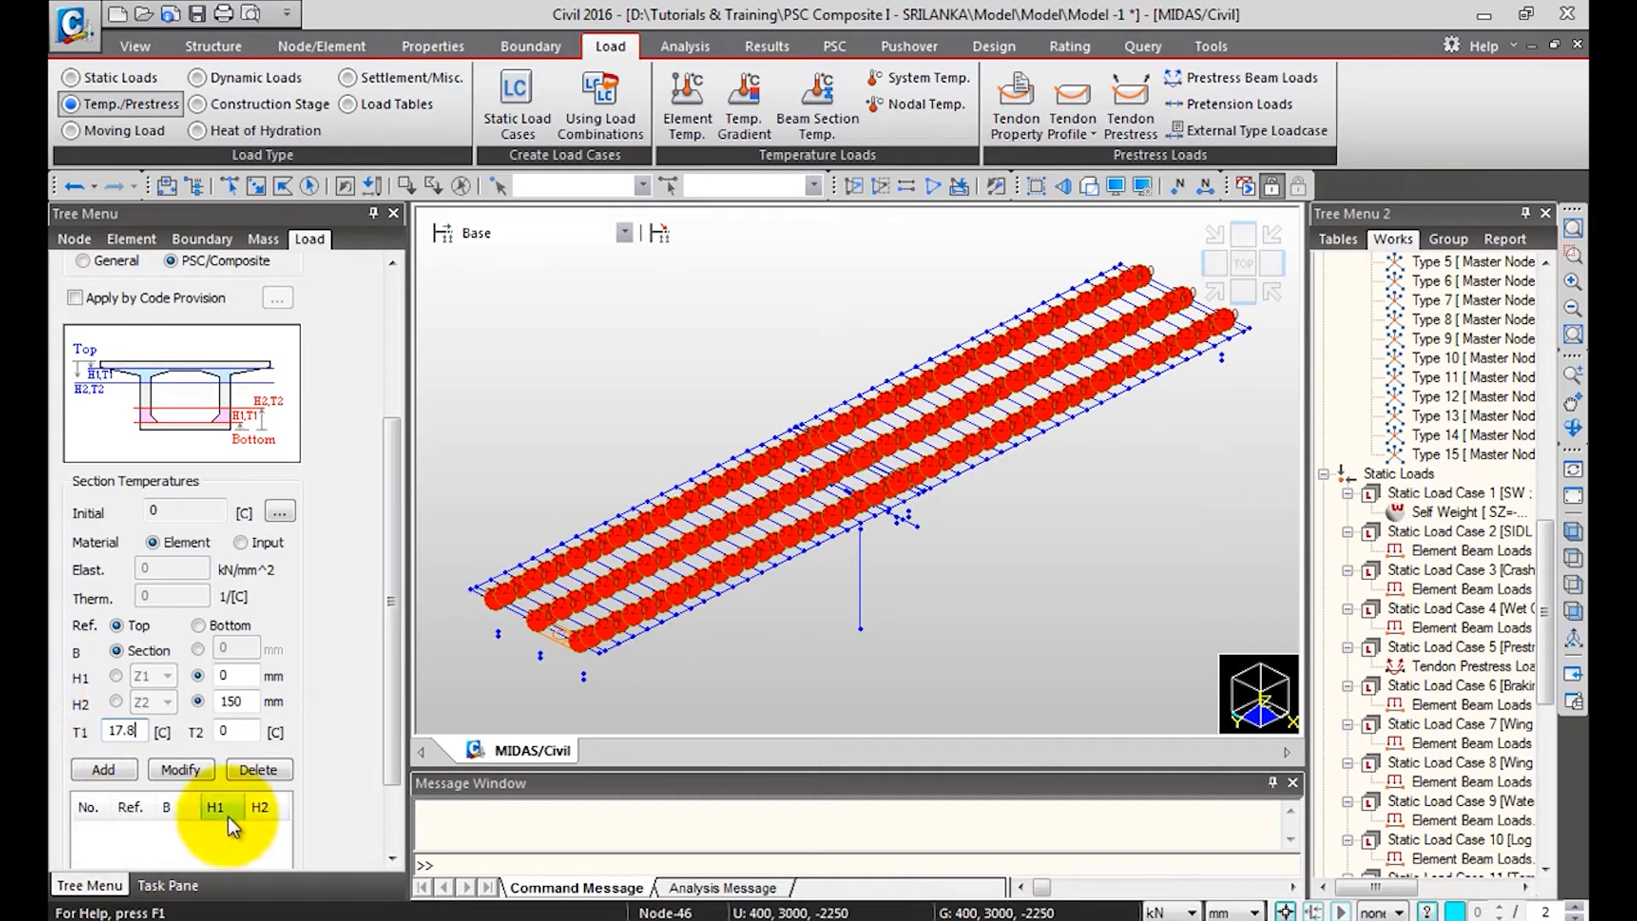
key("Tab")
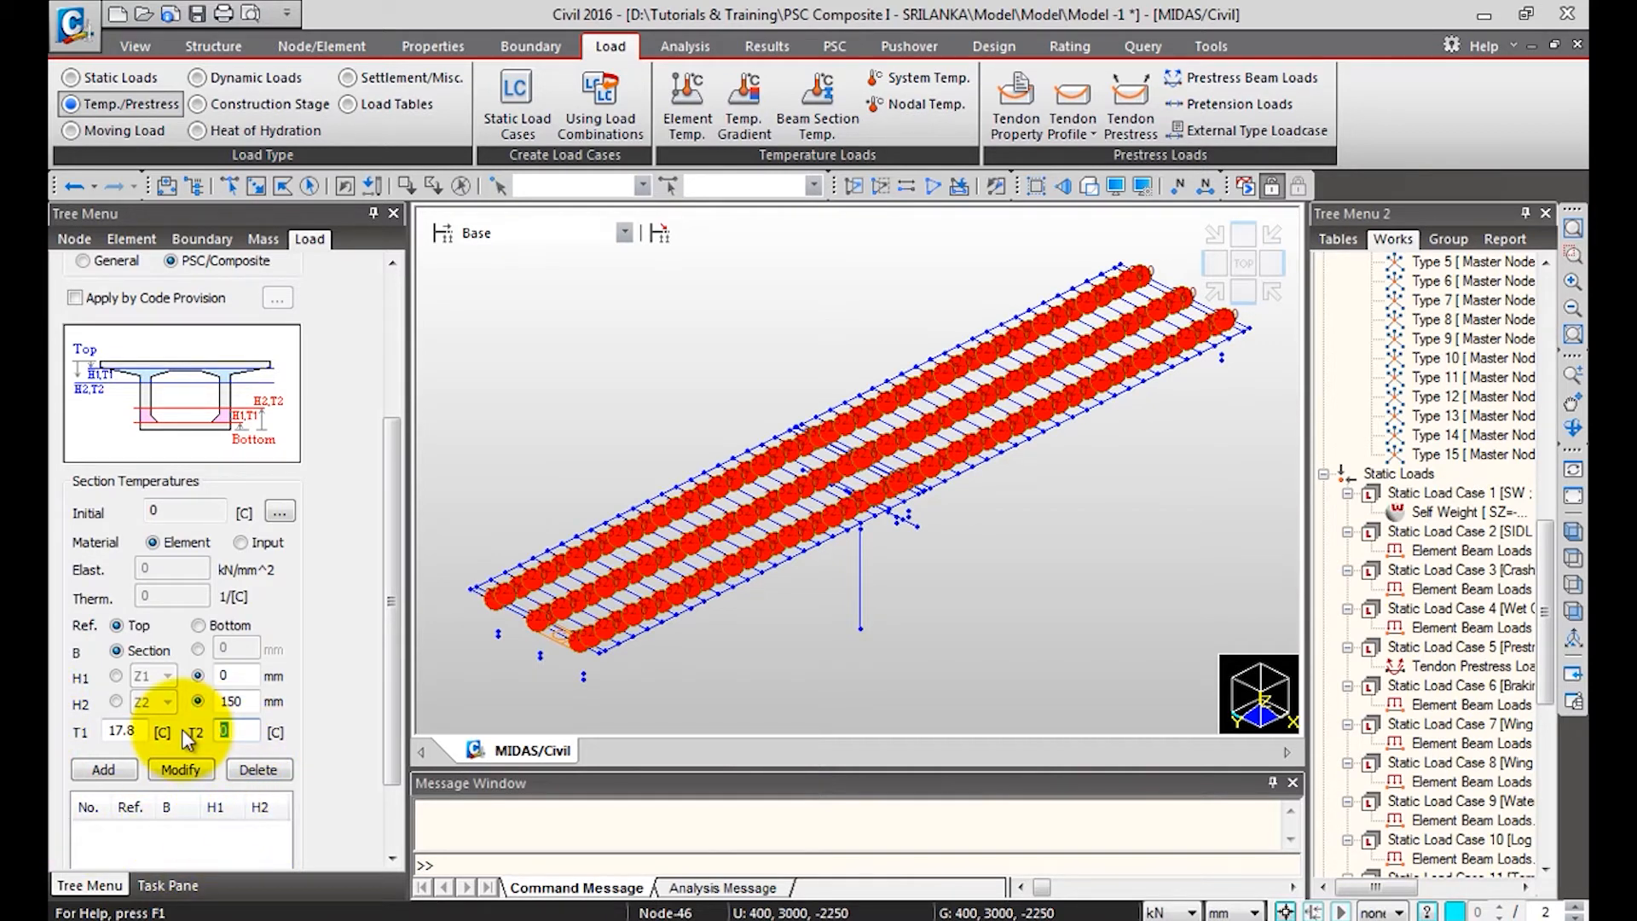
type("4")
left_click(103, 770)
Add a second section temperature range from H1 150 mm to H2 400 mm with T1 4 °C and T2 0 °C.
double_click(238, 674)
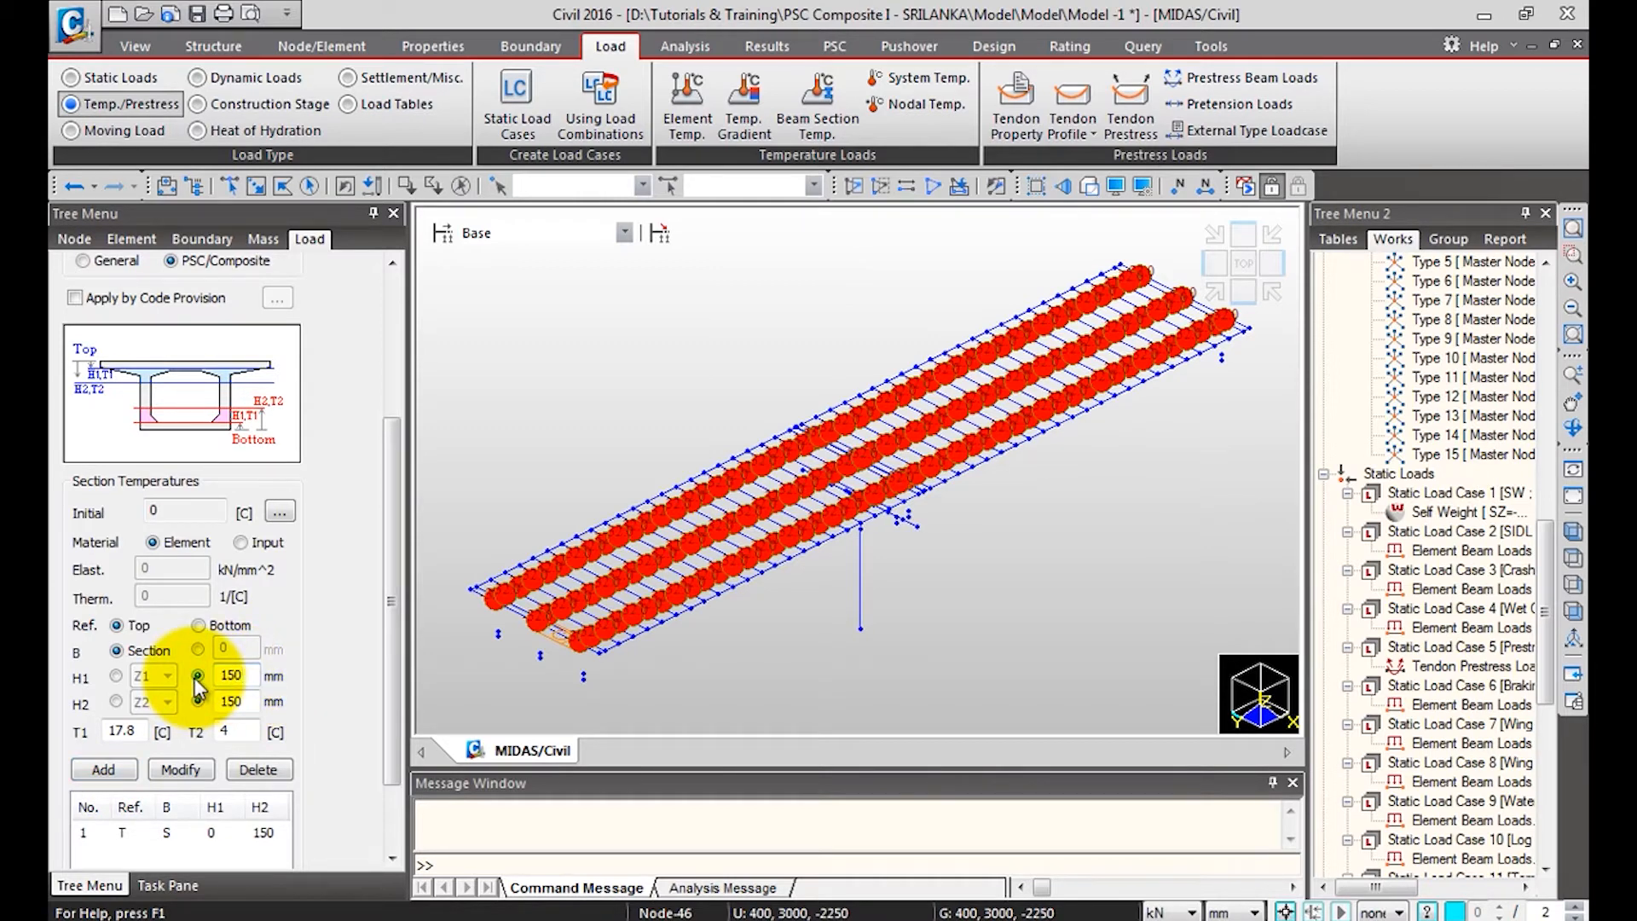
double_click(237, 701)
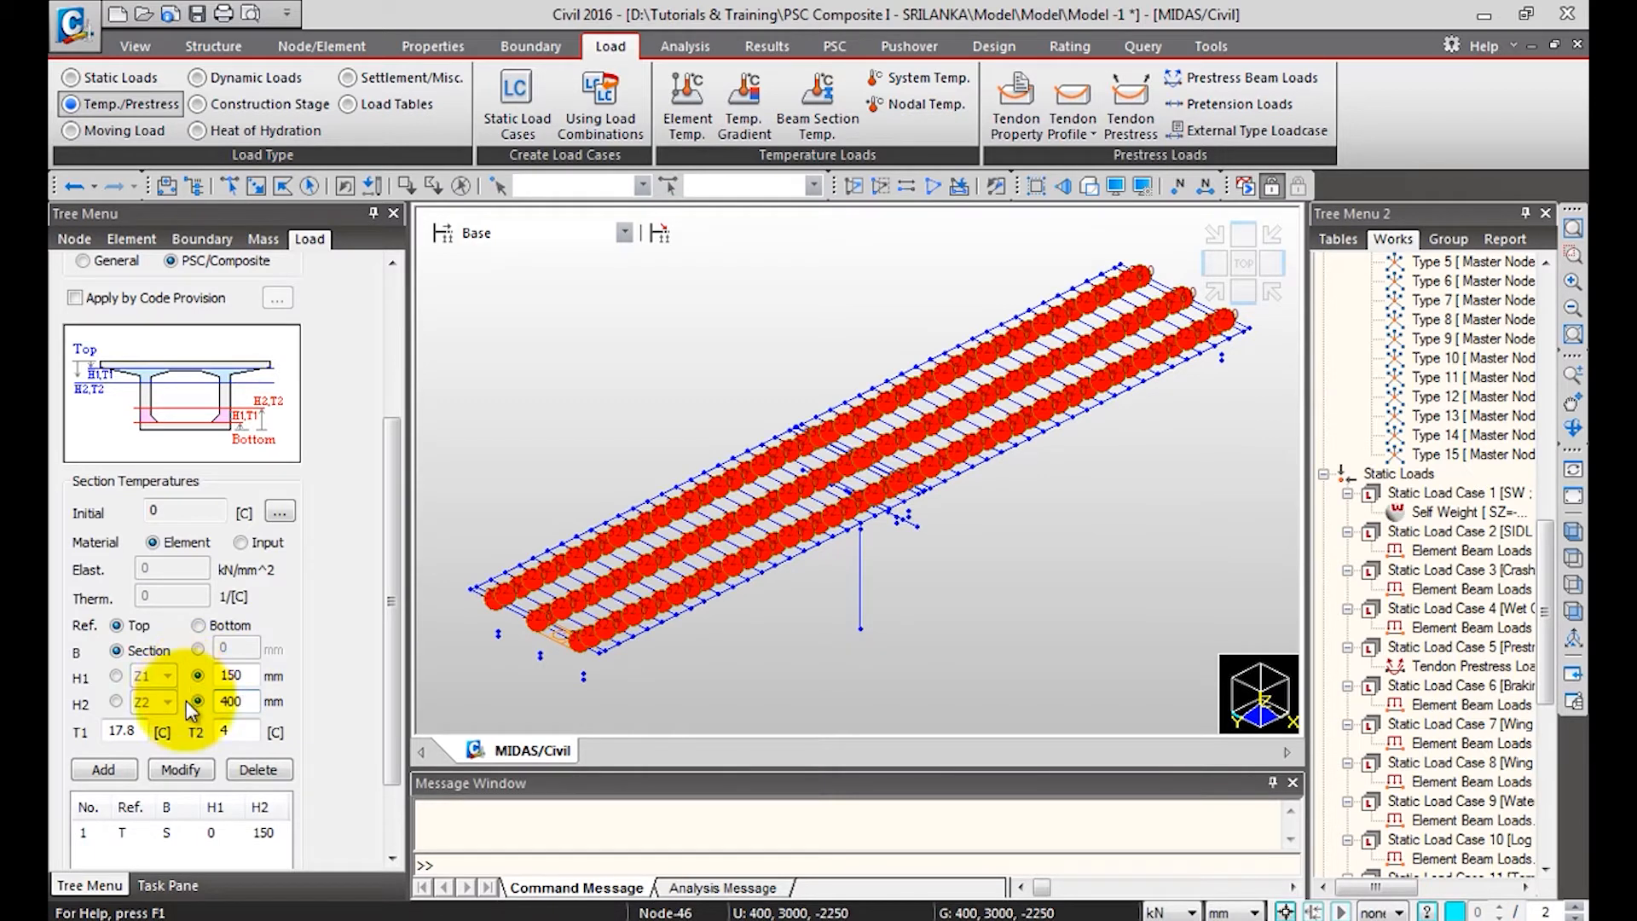
double_click(124, 731)
type("4")
key("Tab")
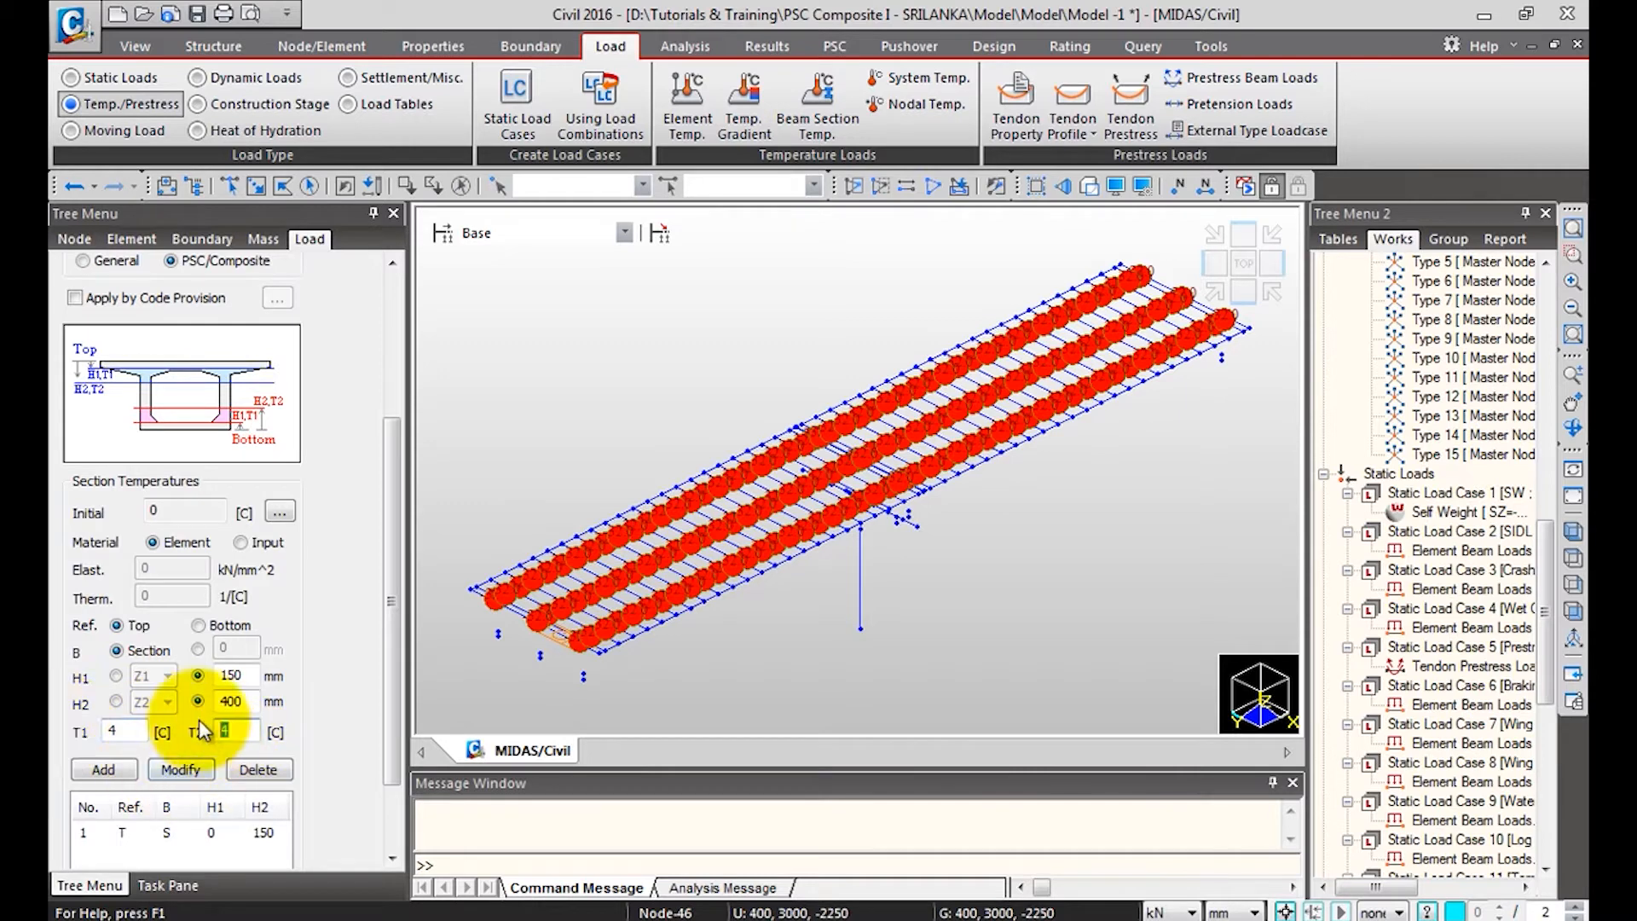
left_click(103, 769)
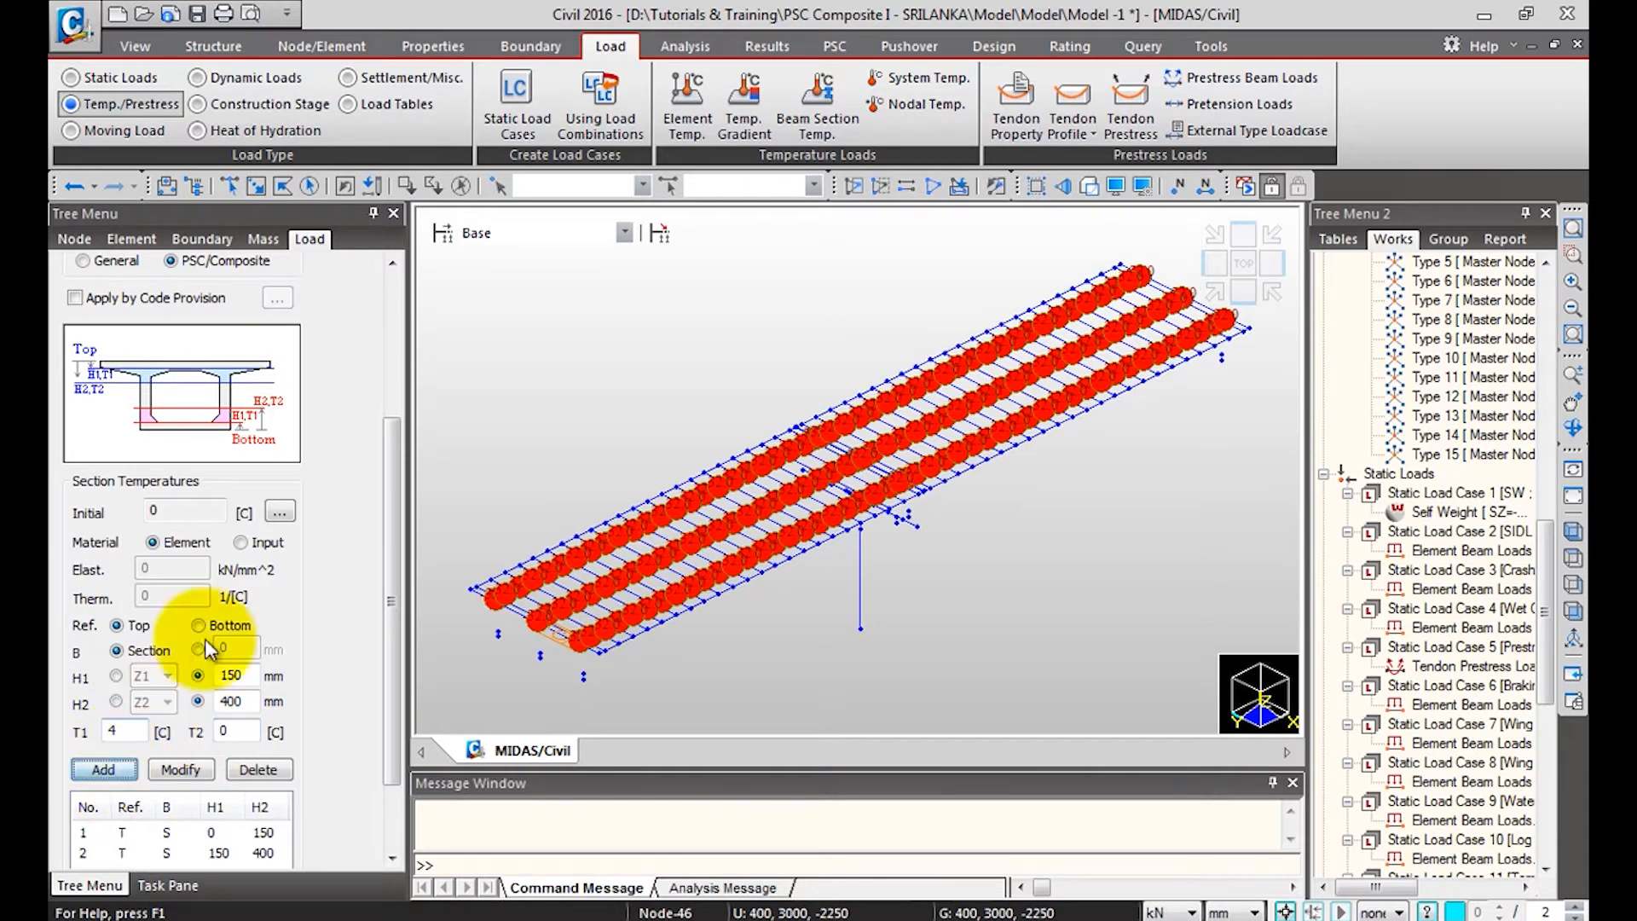
Add a third section temperature range from H1 1800 mm to H2 1950 mm with T1 0 °C and T2 2.1 °C.
double_click(226, 676)
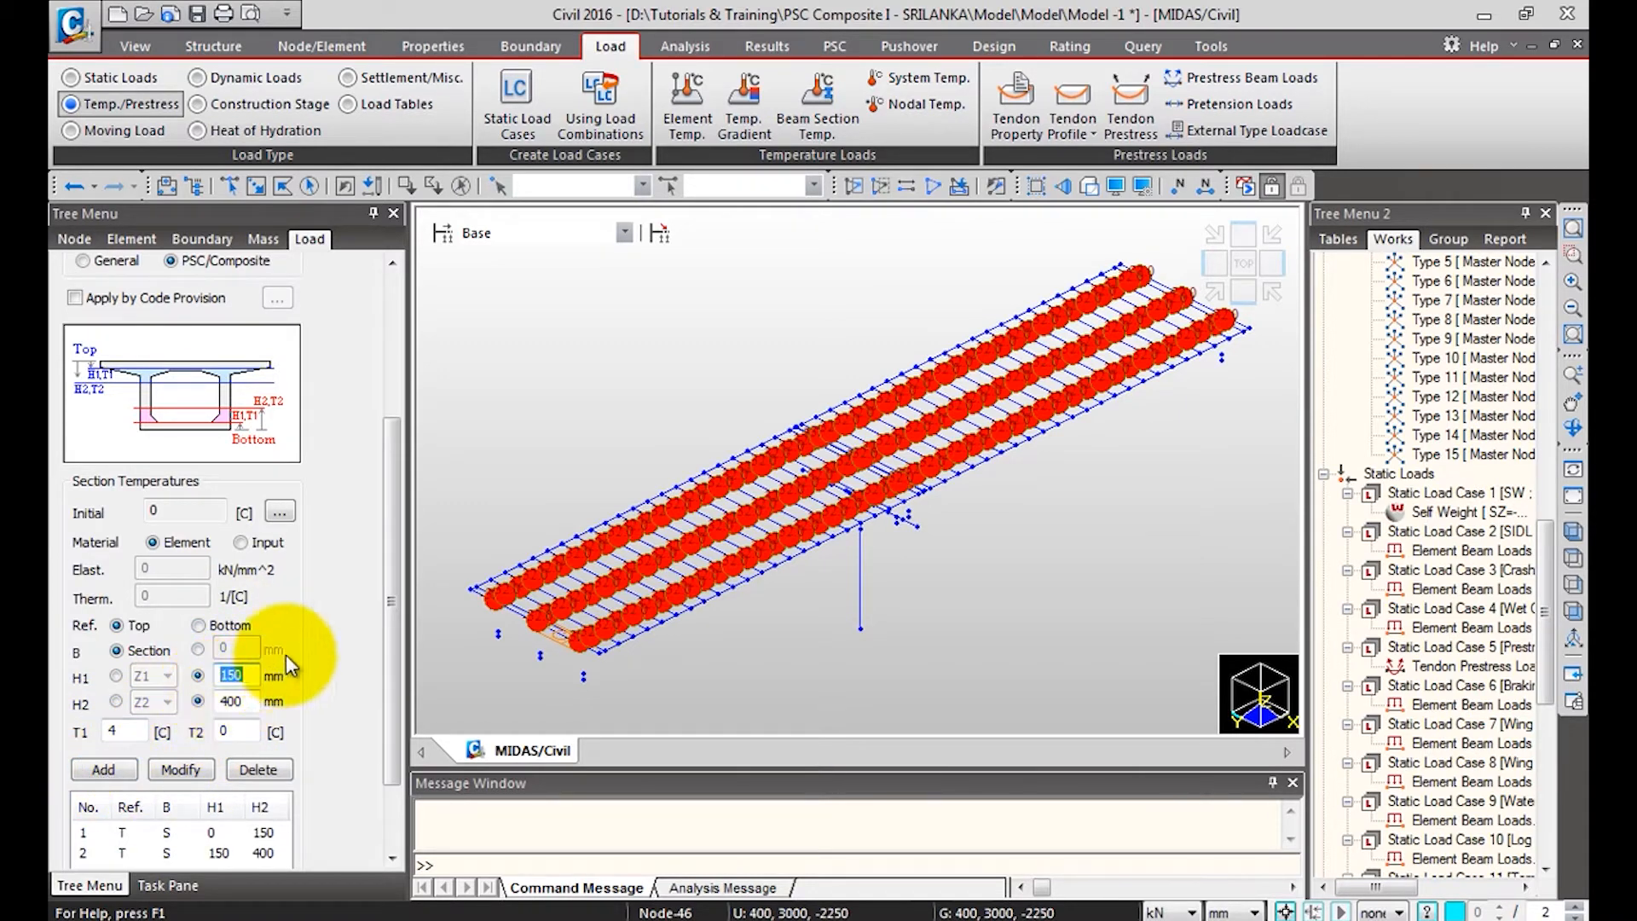
type("285")
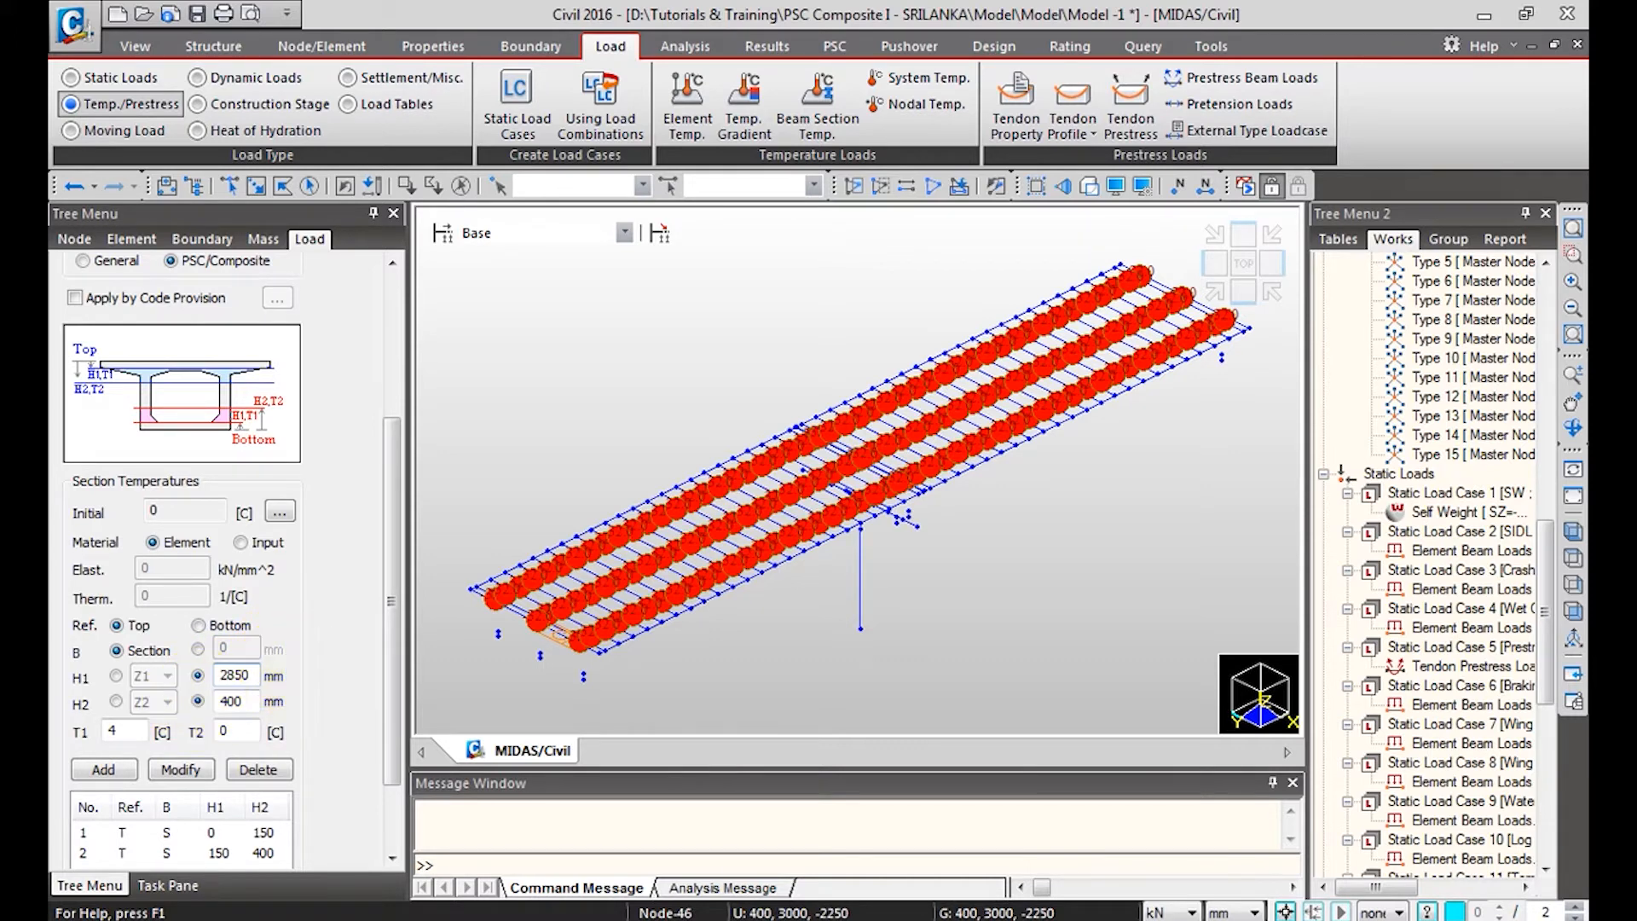
double_click(251, 675)
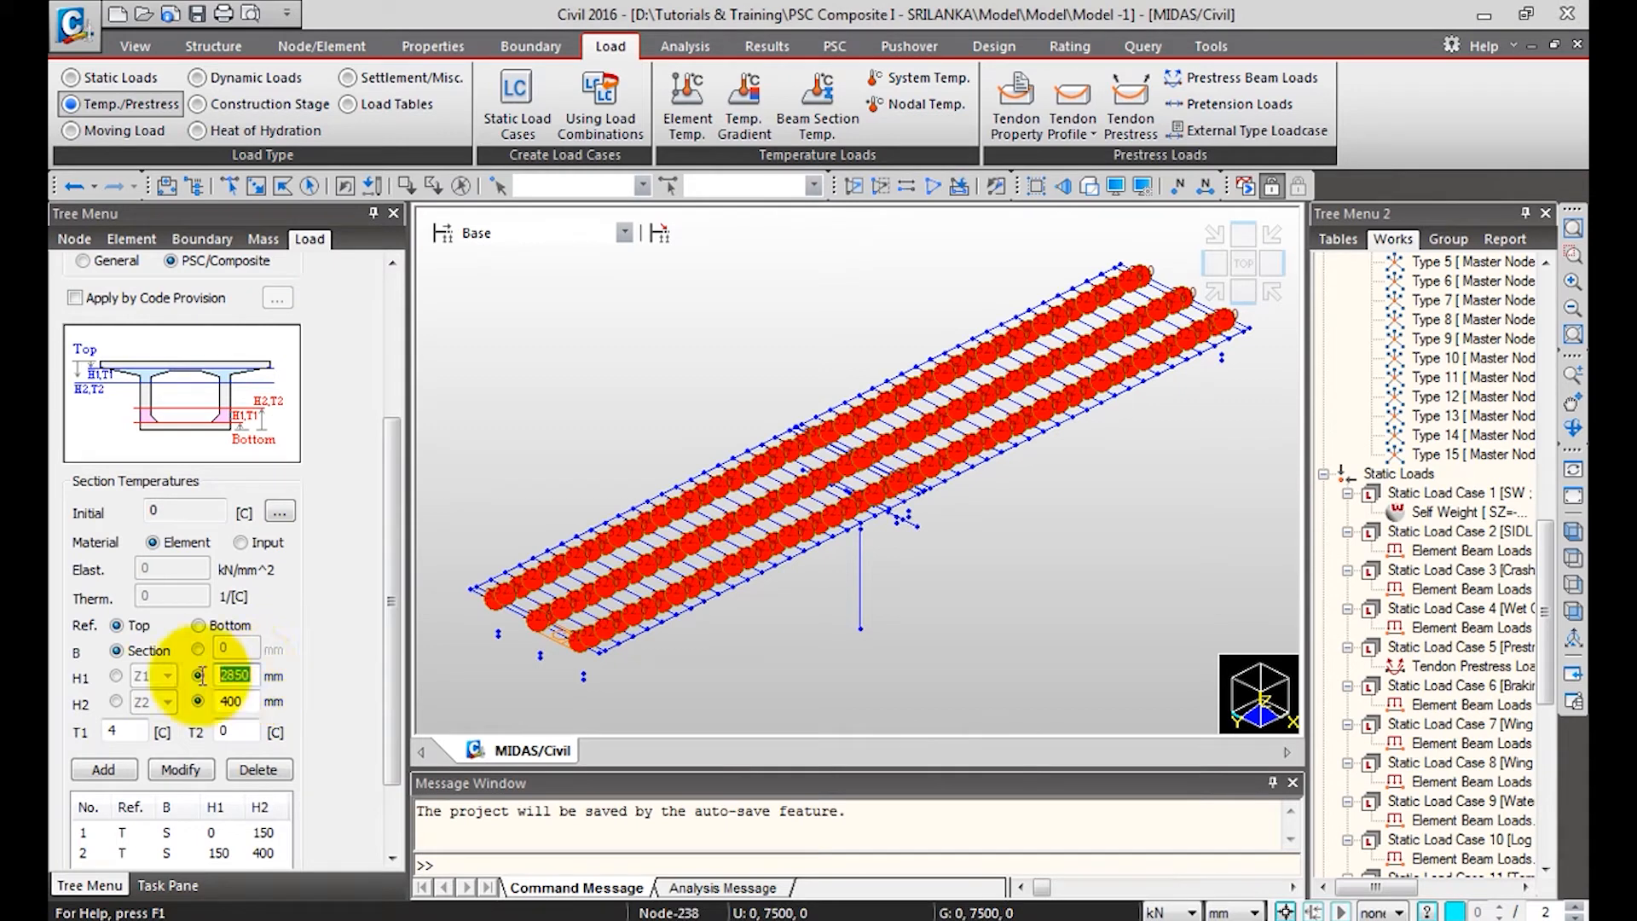
type("1800")
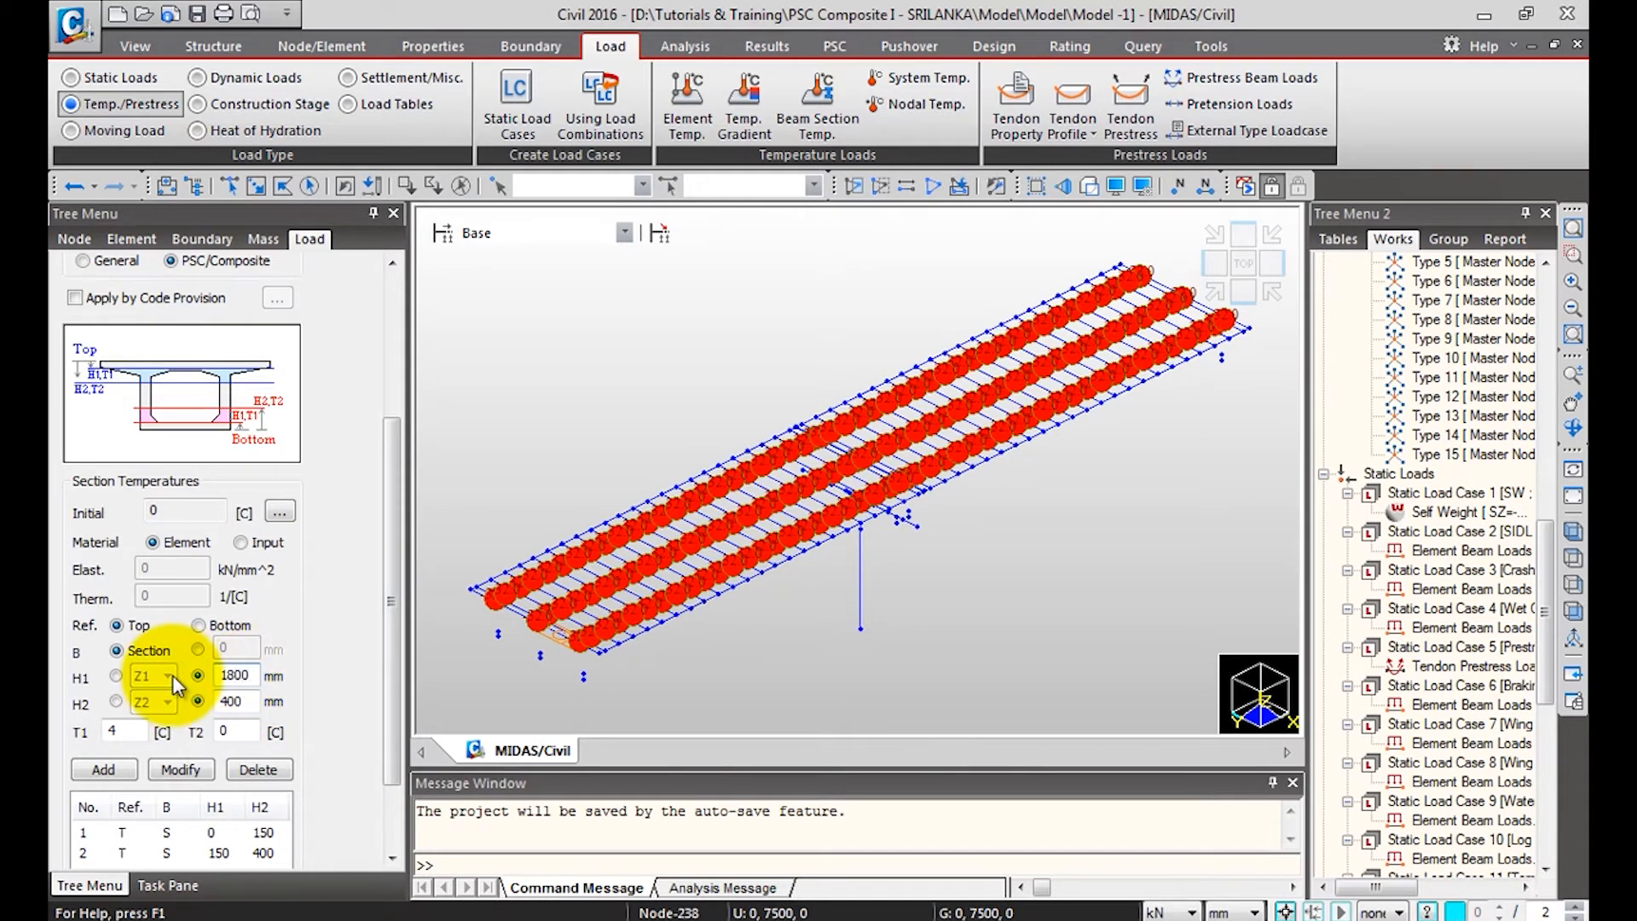
key("Tab")
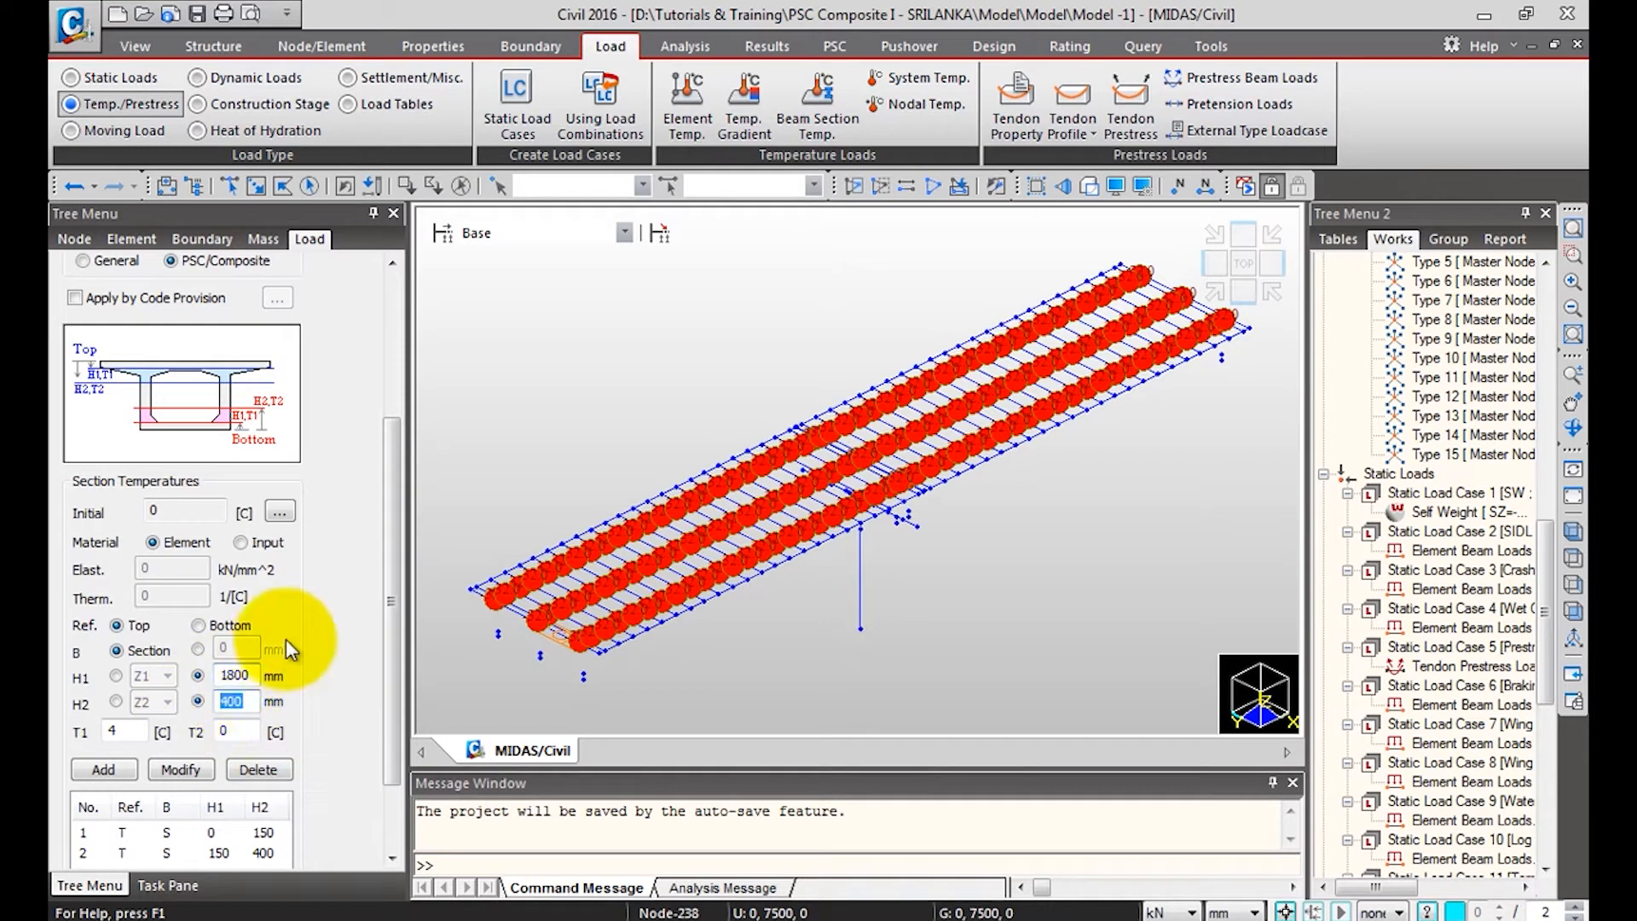
type("1950")
left_click_drag(133, 730, 61, 874)
type("0")
key("Tab")
type("2.1")
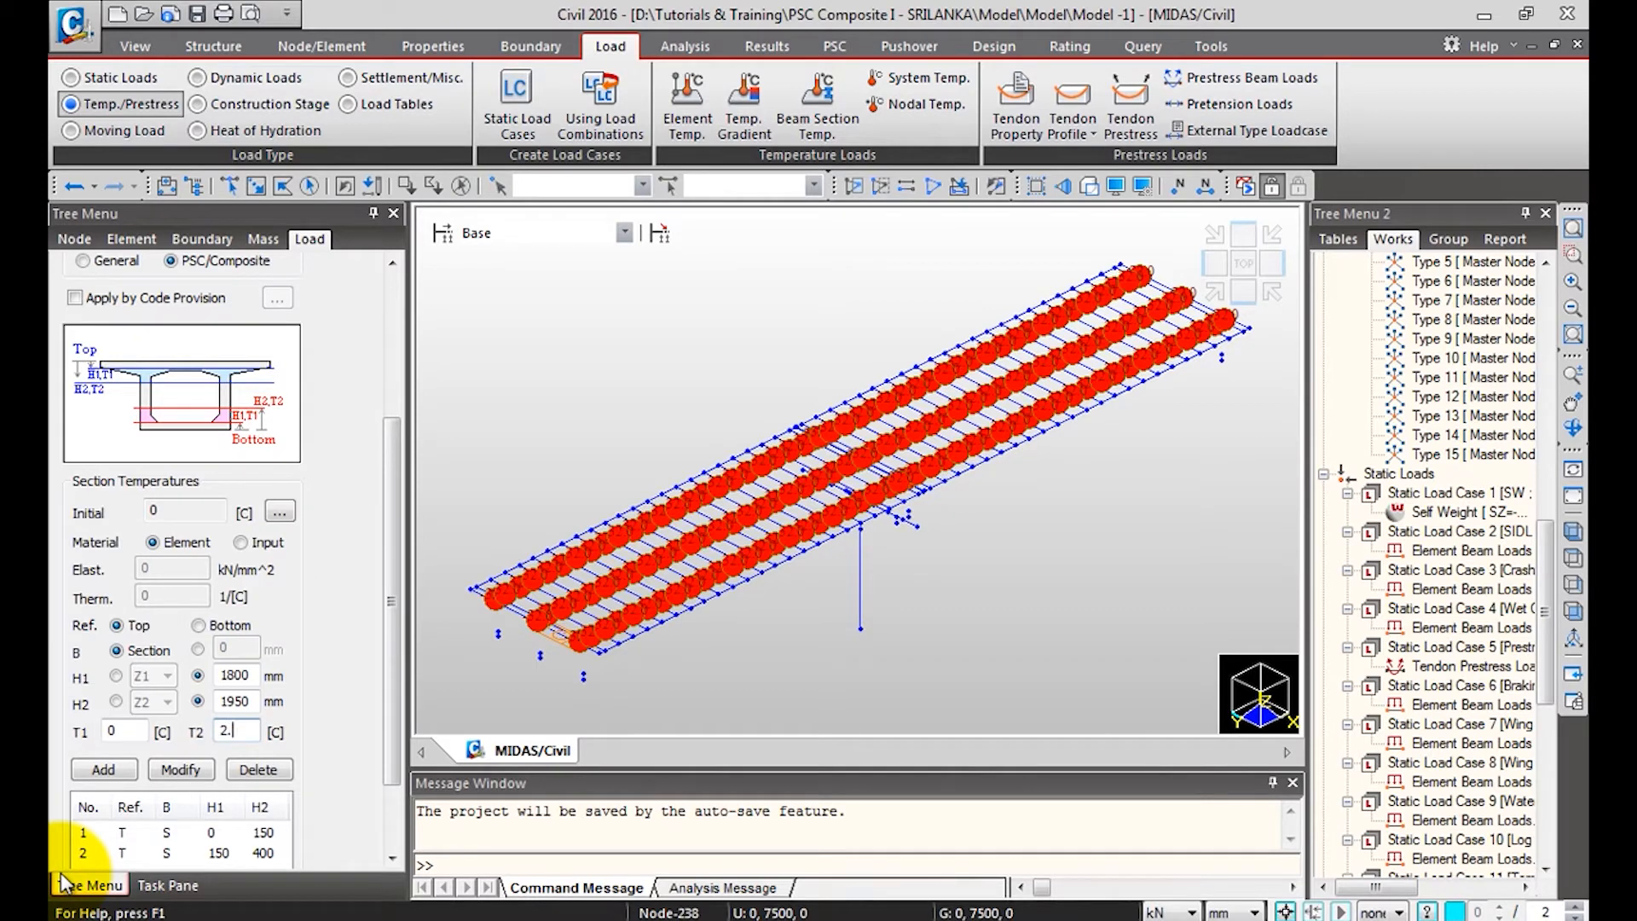
left_click(103, 770)
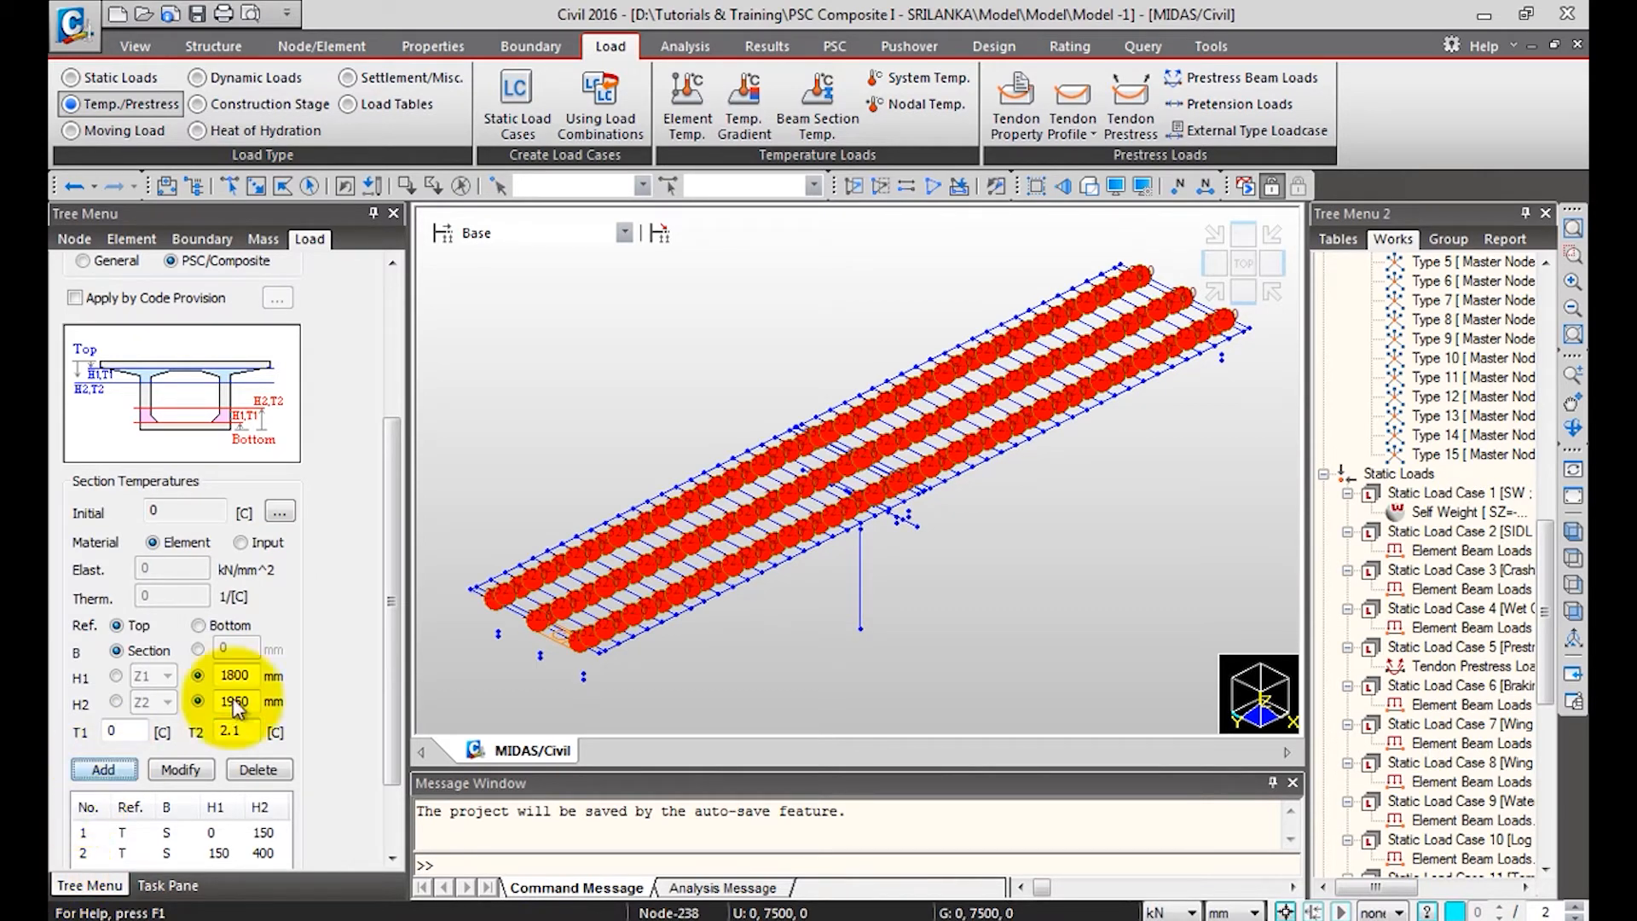
Turn off the display of the element temperature loads on the model.
left_click_drag(399, 472, 392, 532)
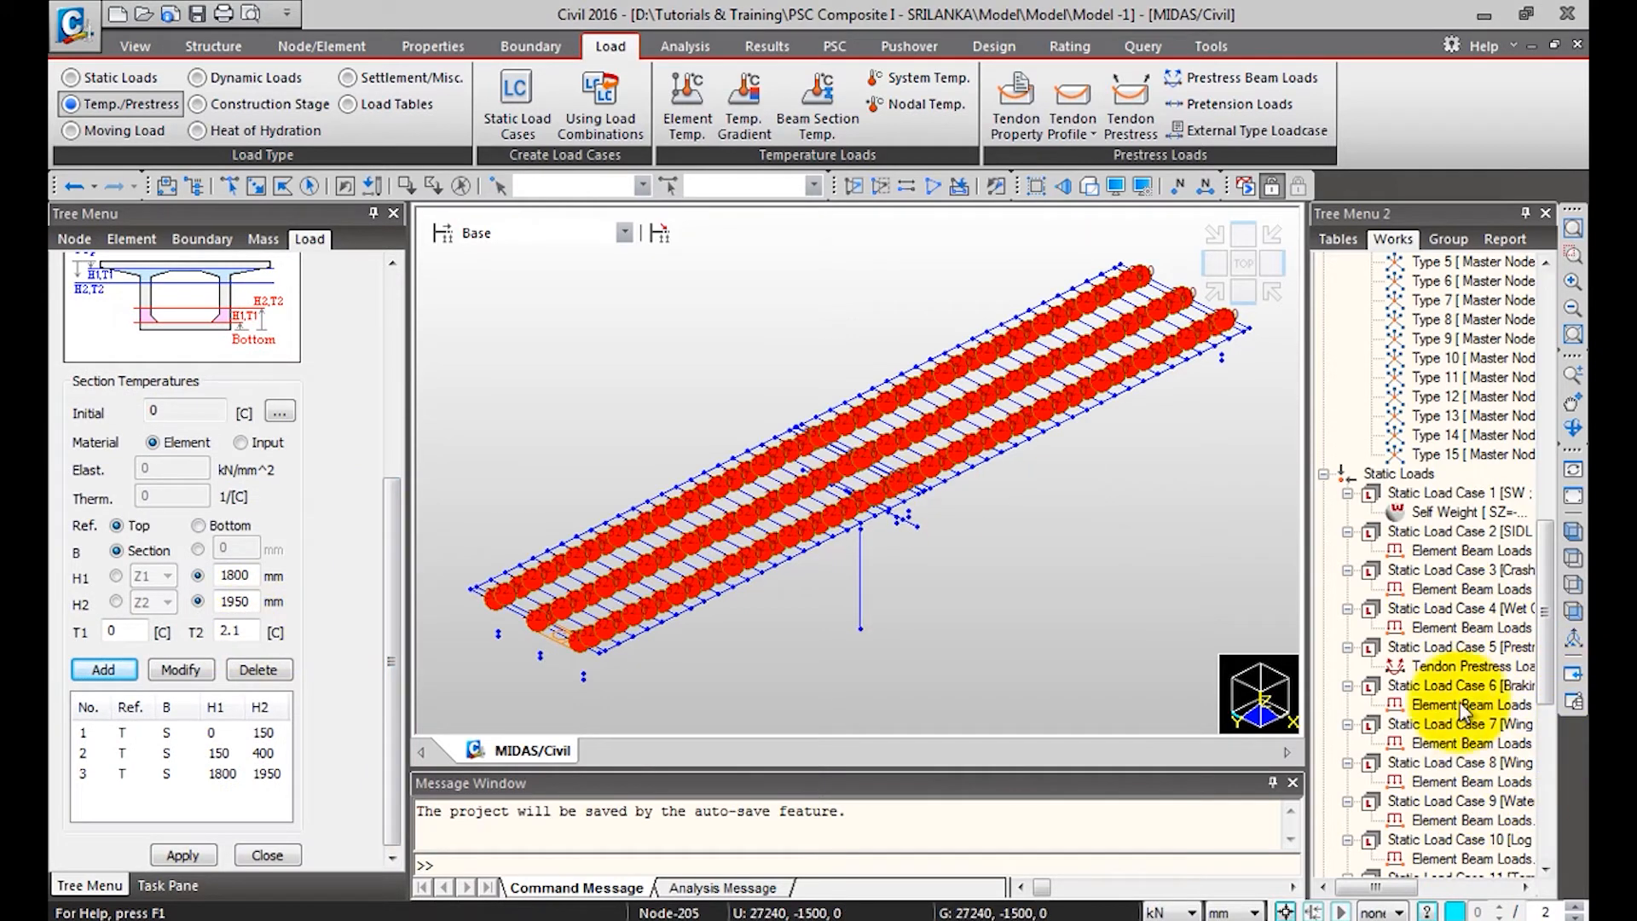
scroll(1528, 638, "down", 6)
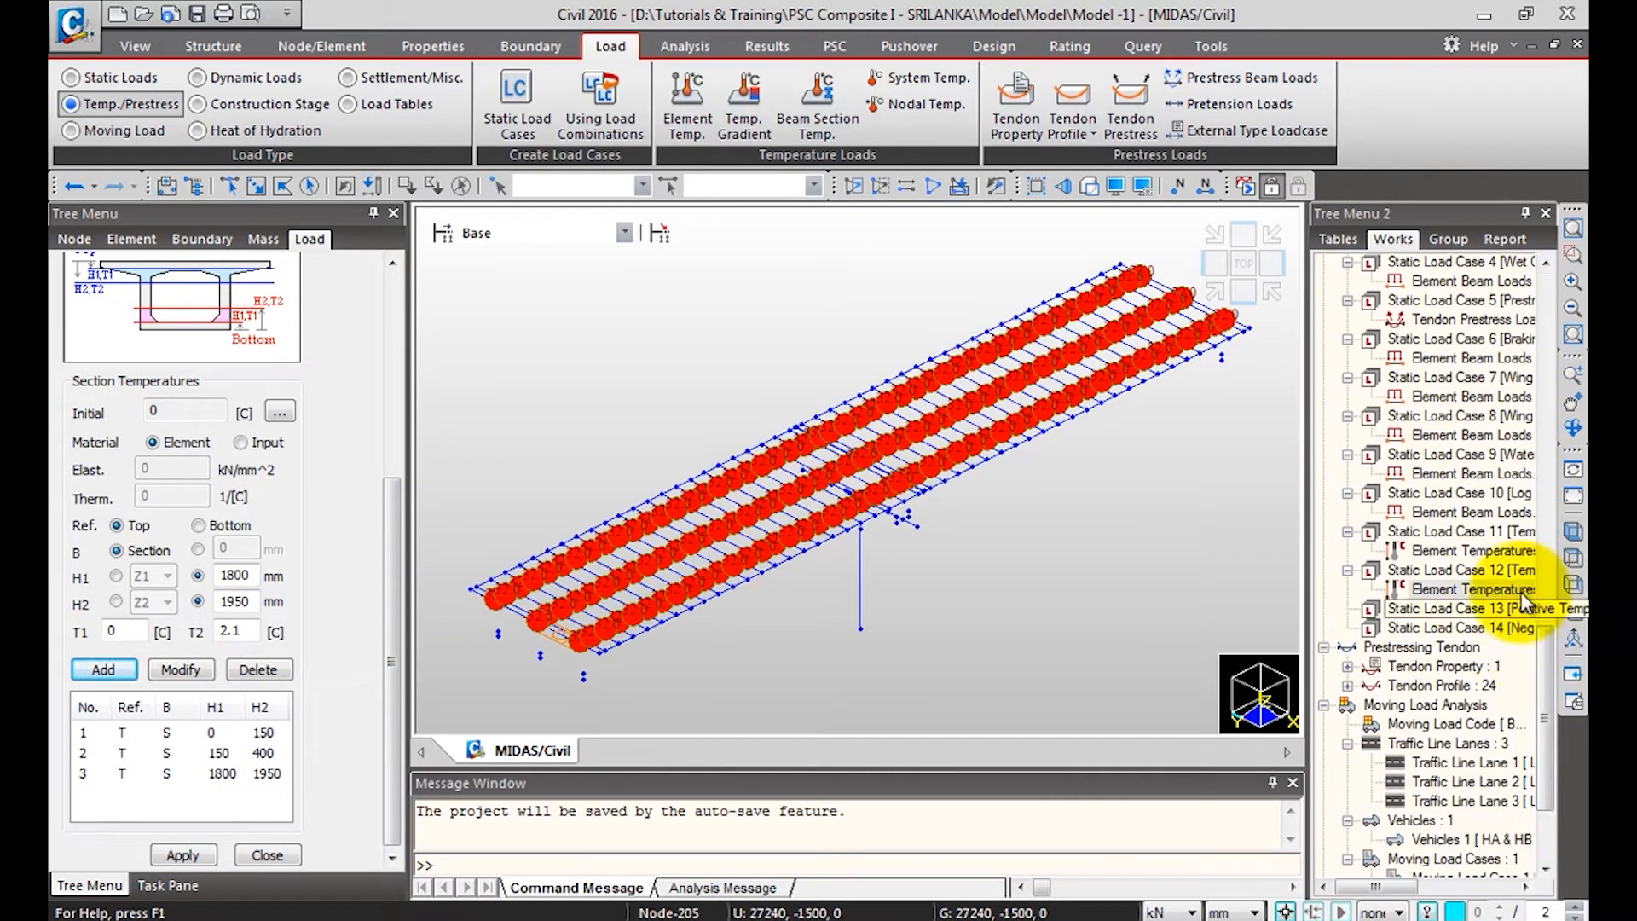
right_click(1470, 551)
left_click(1462, 628)
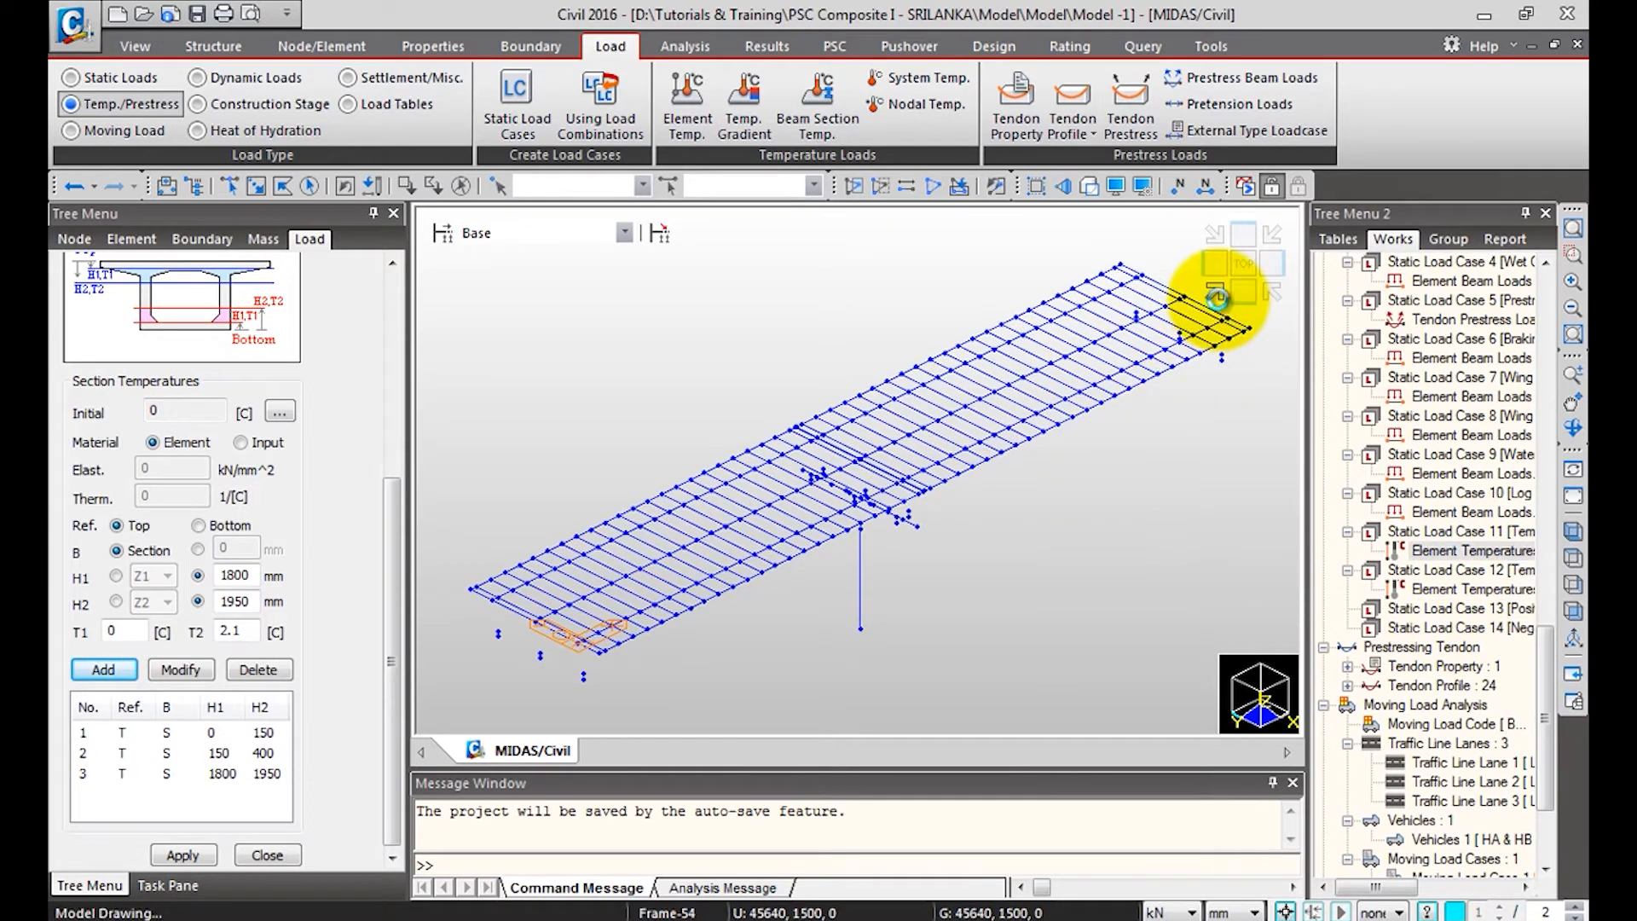
Select all elements with the Girder section, apply the Positive Temp. Grad load to them, and close the beam section temperature settings.
left_click_drag(1546, 668, 1567, 352)
double_click(1440, 435)
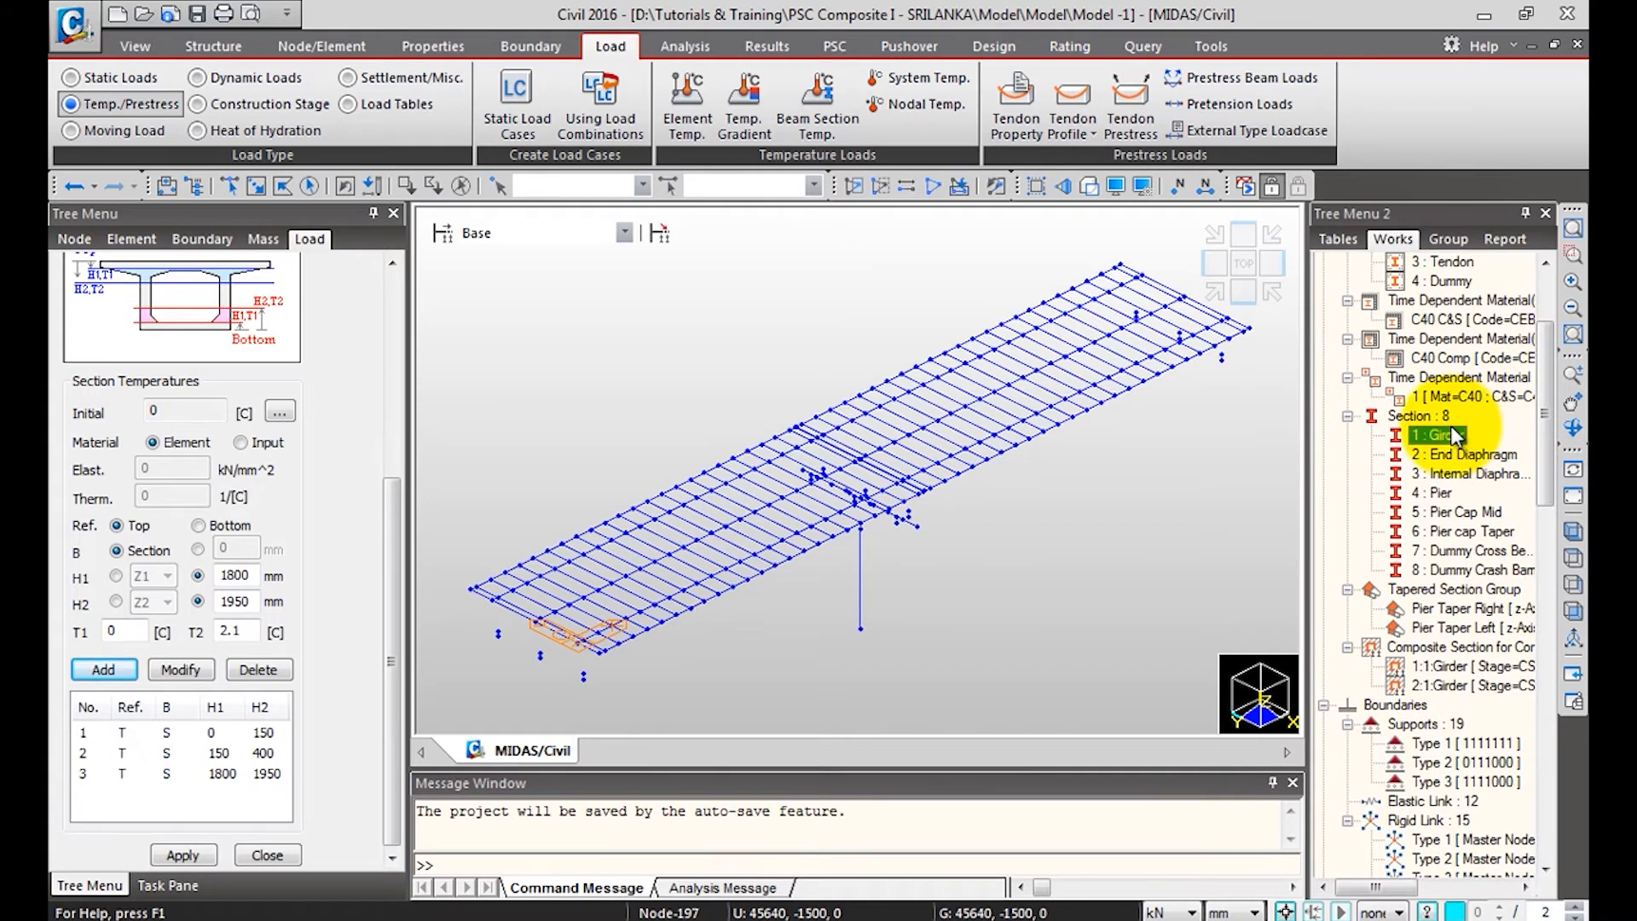
left_click(184, 853)
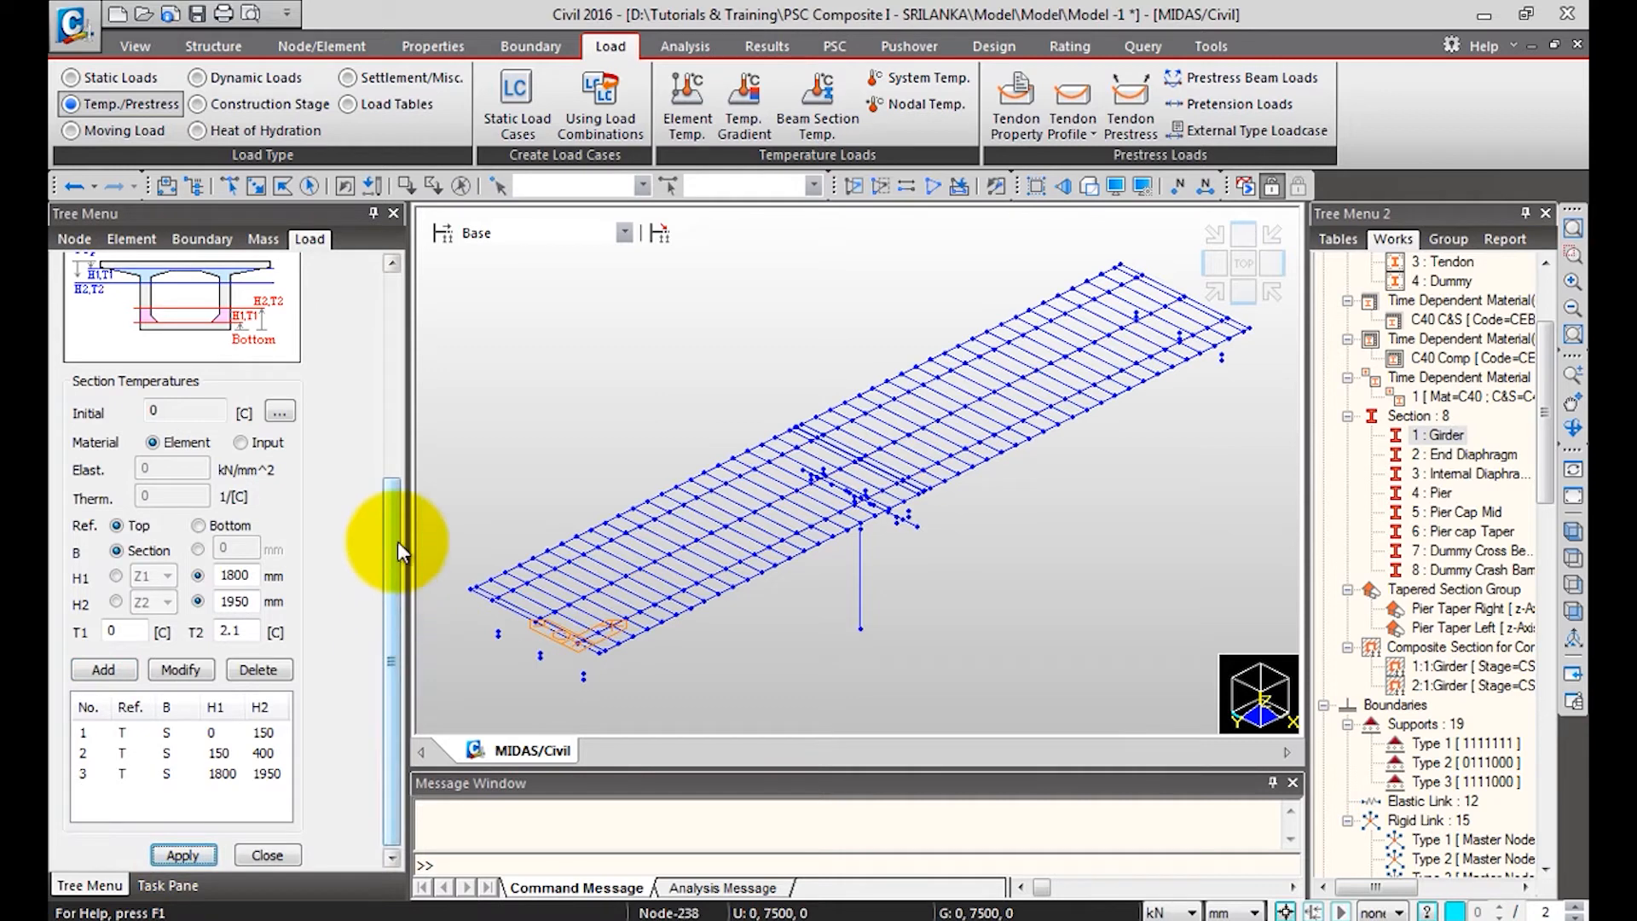
left_click_drag(398, 523, 403, 304)
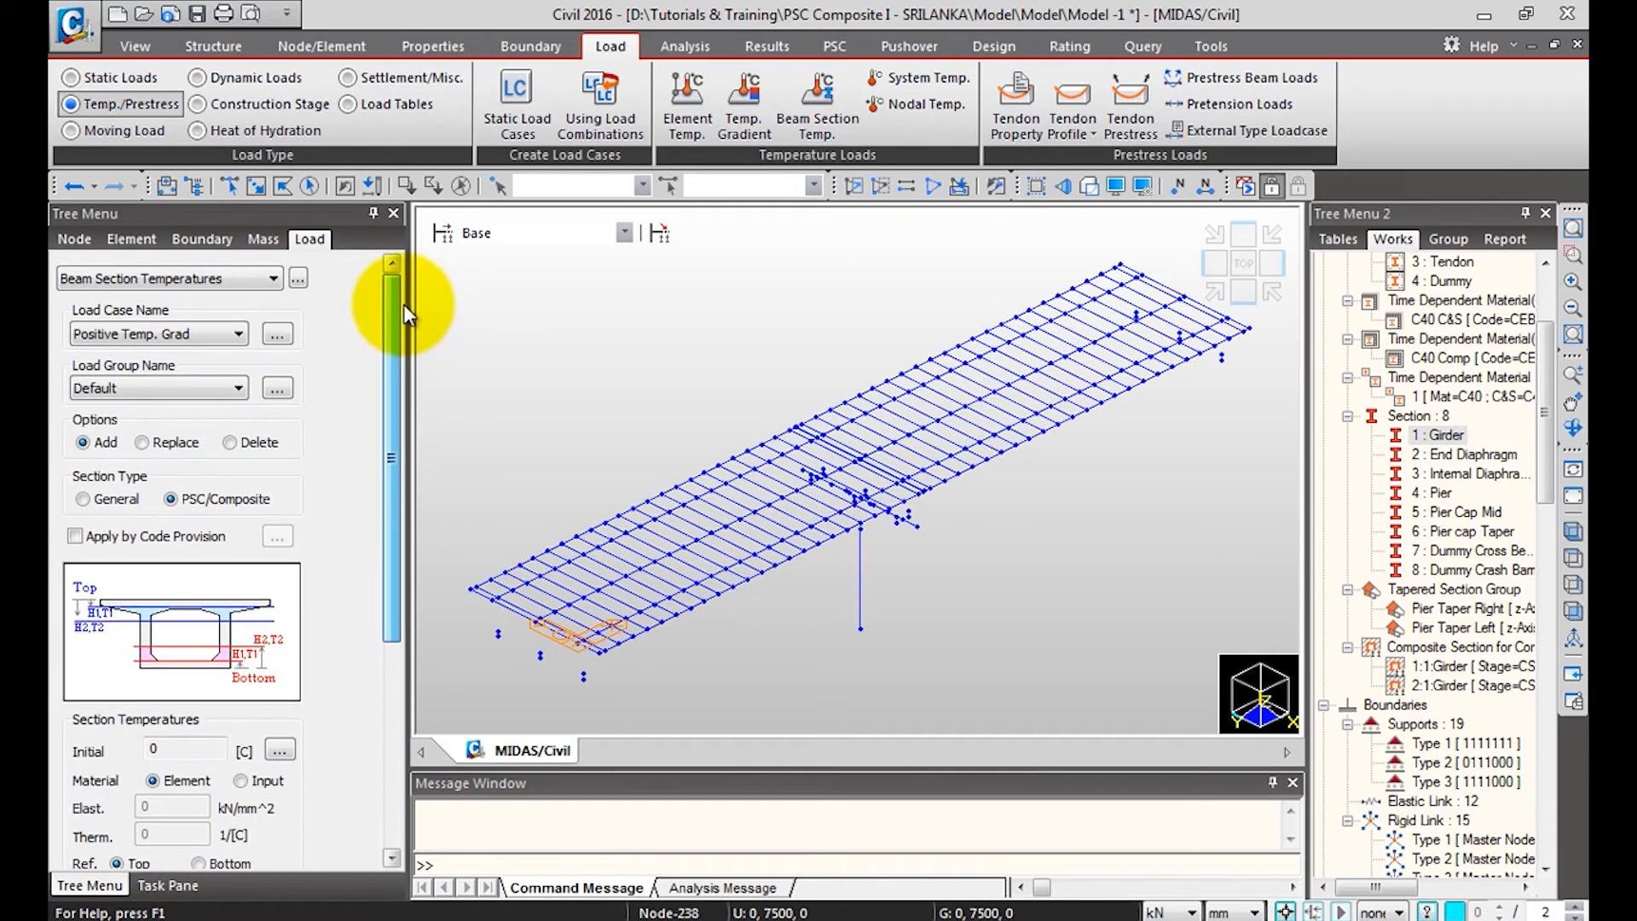
left_click_drag(394, 308, 394, 565)
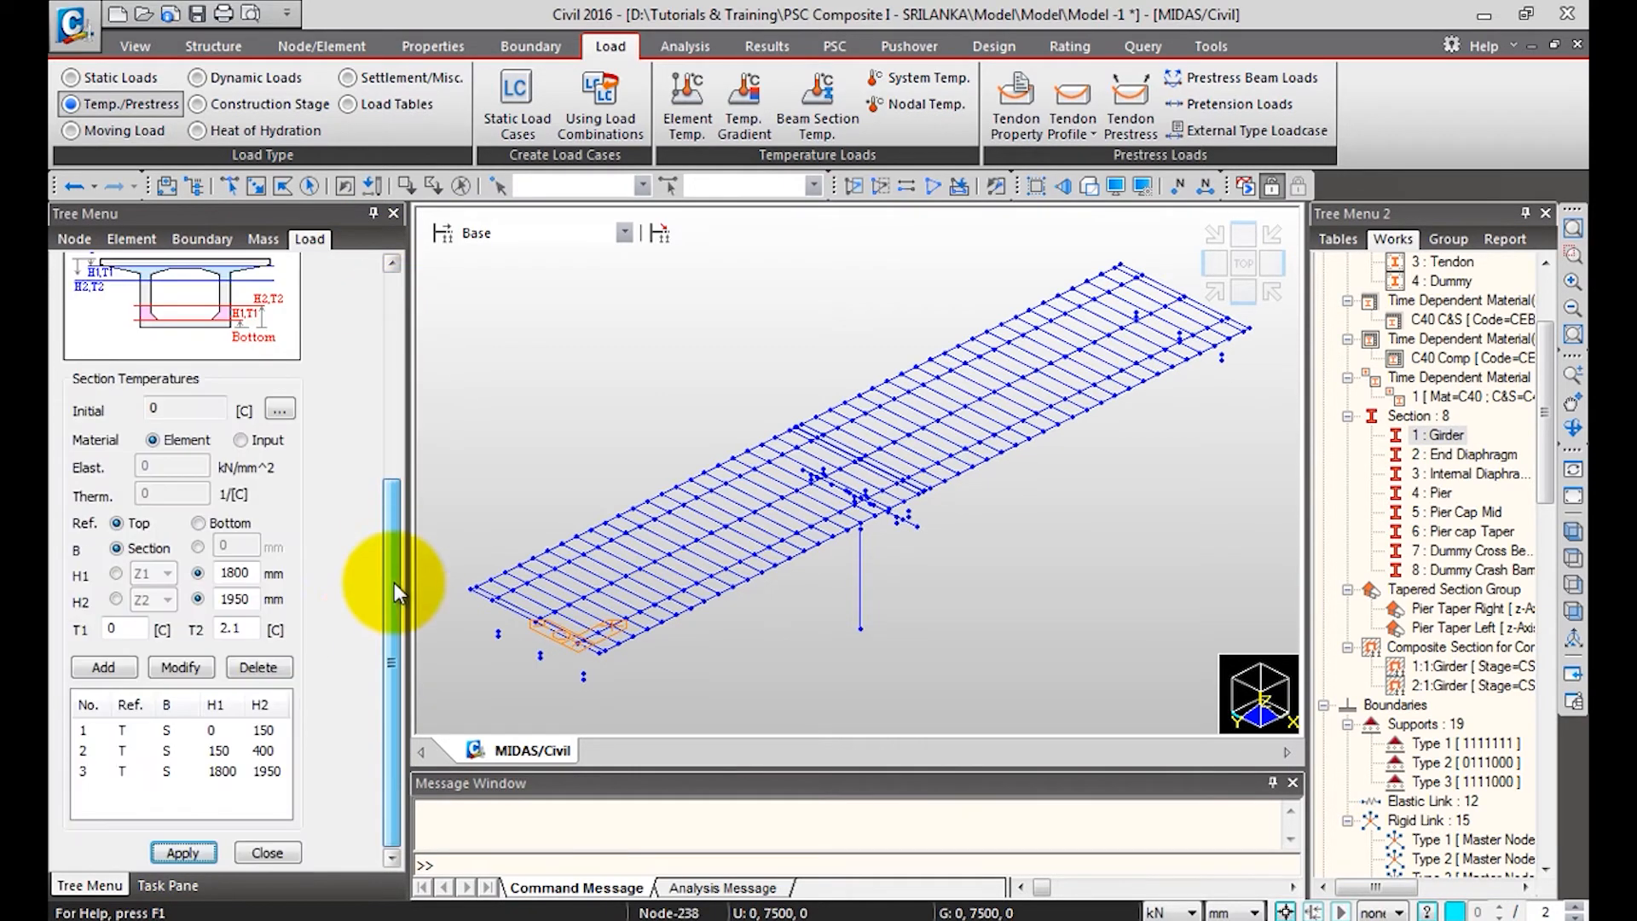
left_click(268, 852)
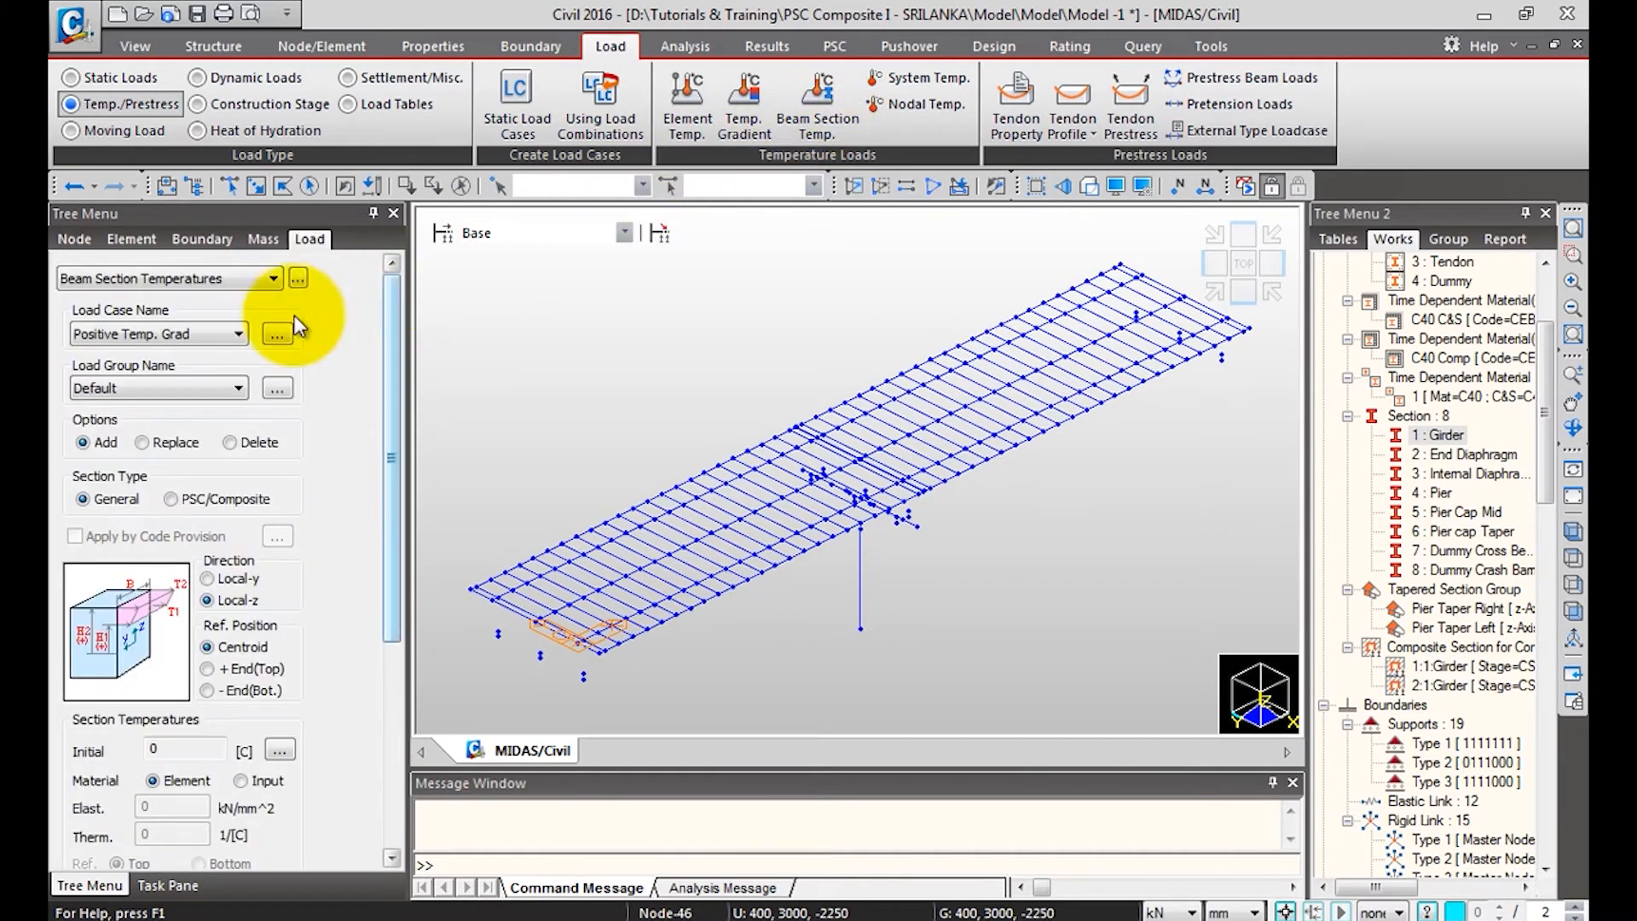
Set up a beam section temperature load for the Negative Temp. Grad case with PSC/Composite section type and width B taken from the section.
left_click(229, 334)
left_click(161, 556)
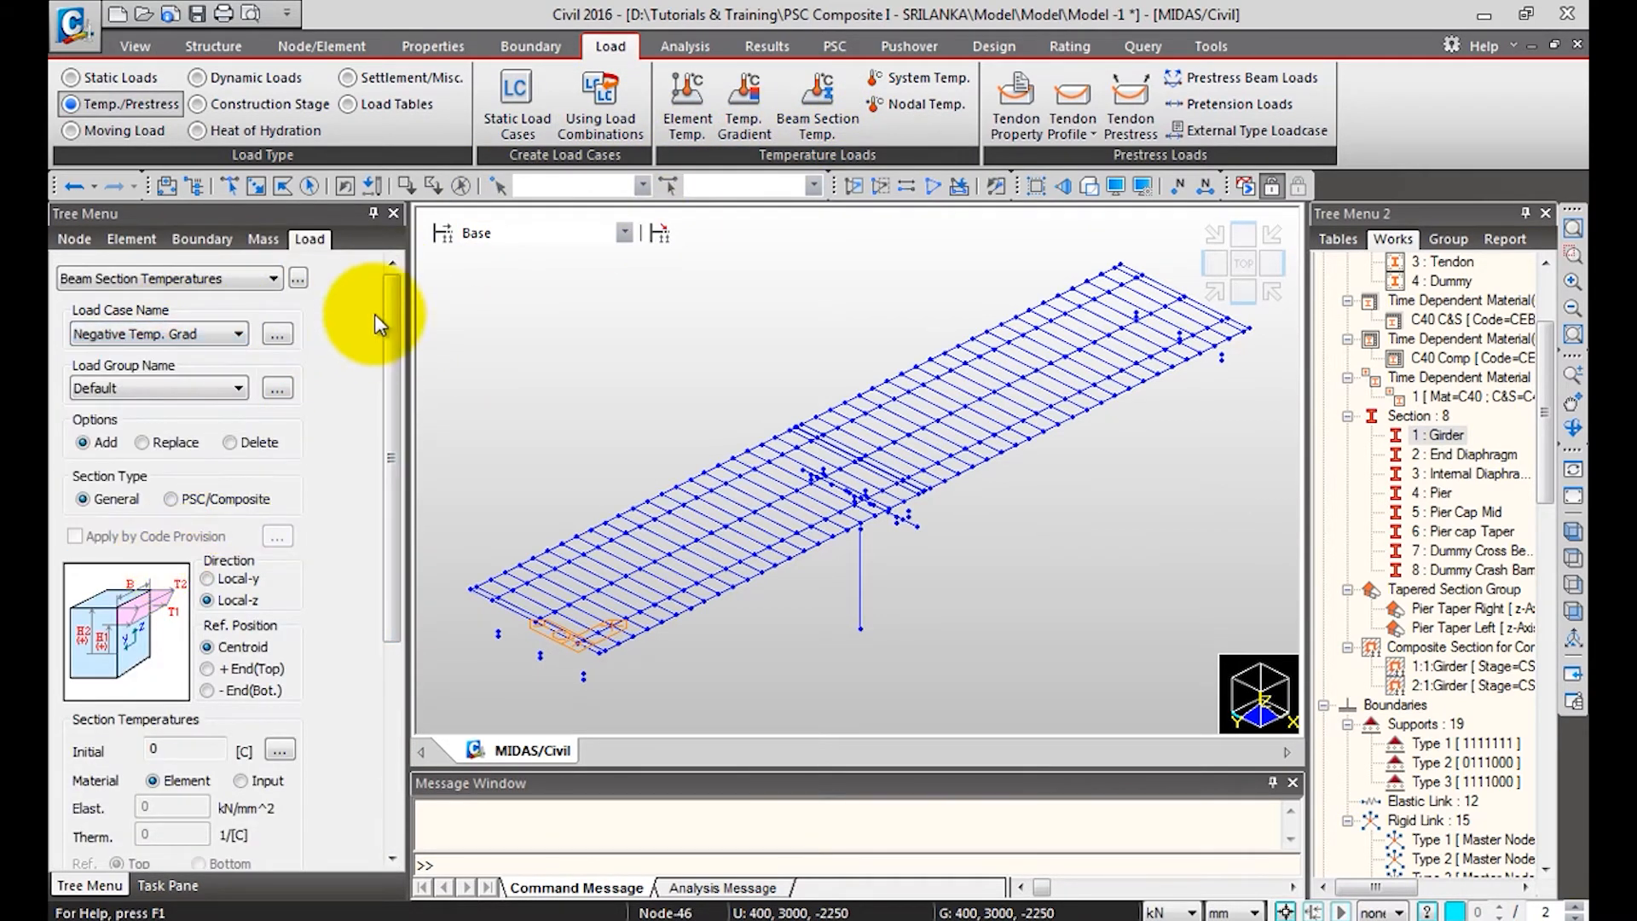
left_click_drag(389, 317, 388, 531)
left_click(259, 402)
left_click(116, 549)
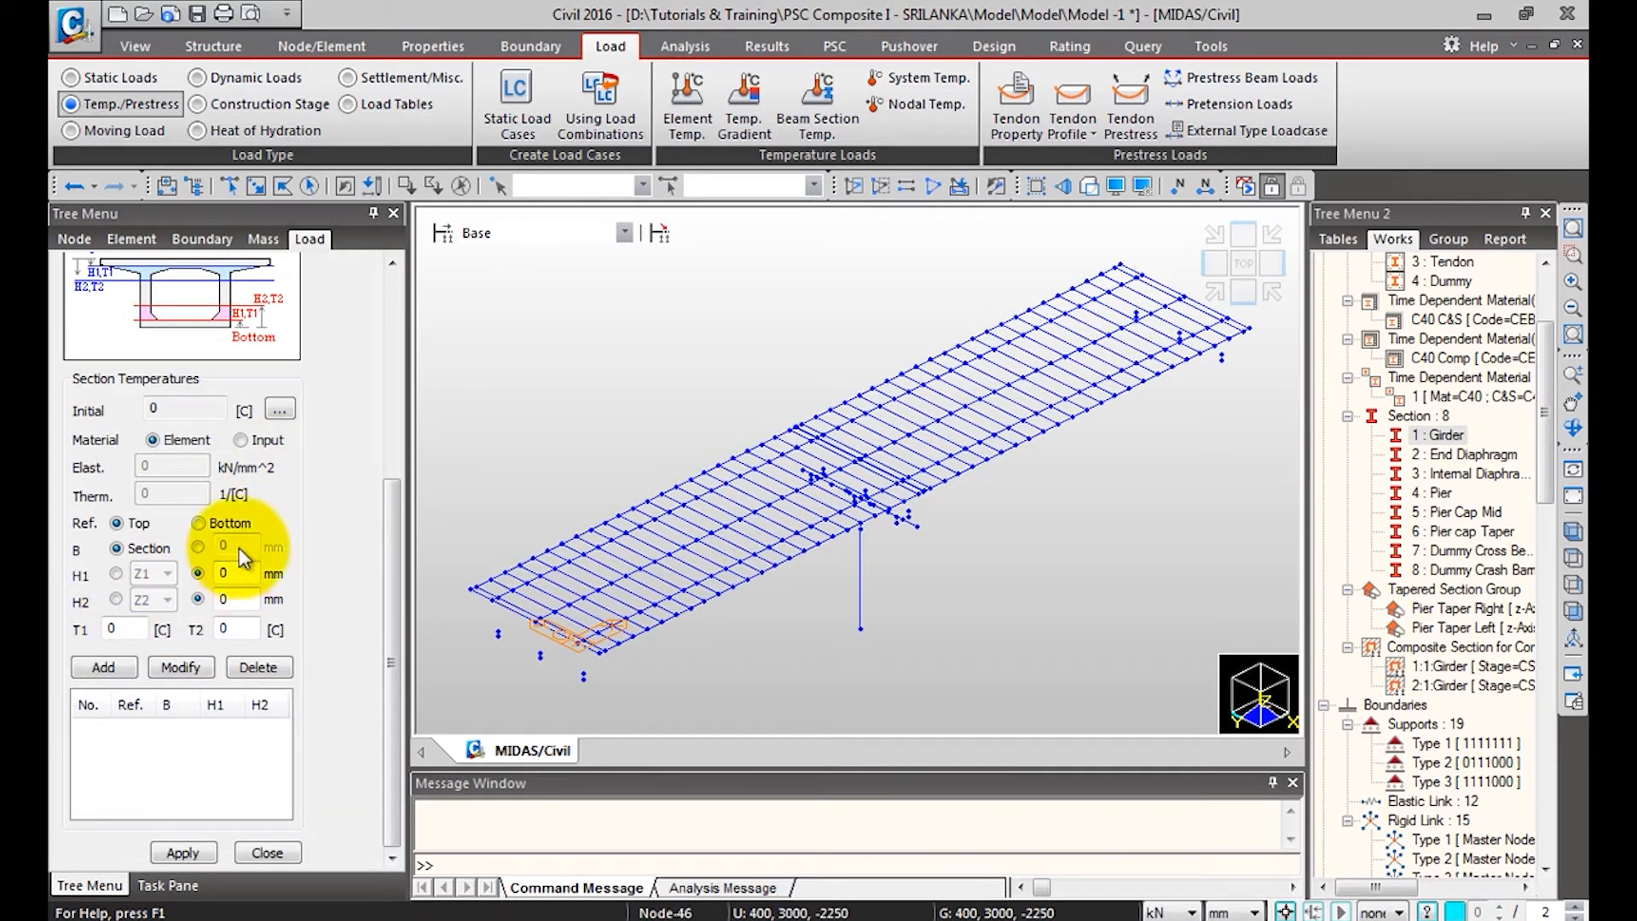
Add a negative gradient range with numeric depths H1 0 and H2 250 mm, T1 -10.3 °C and T2 -0.7 °C.
left_click(197, 574)
left_click(197, 600)
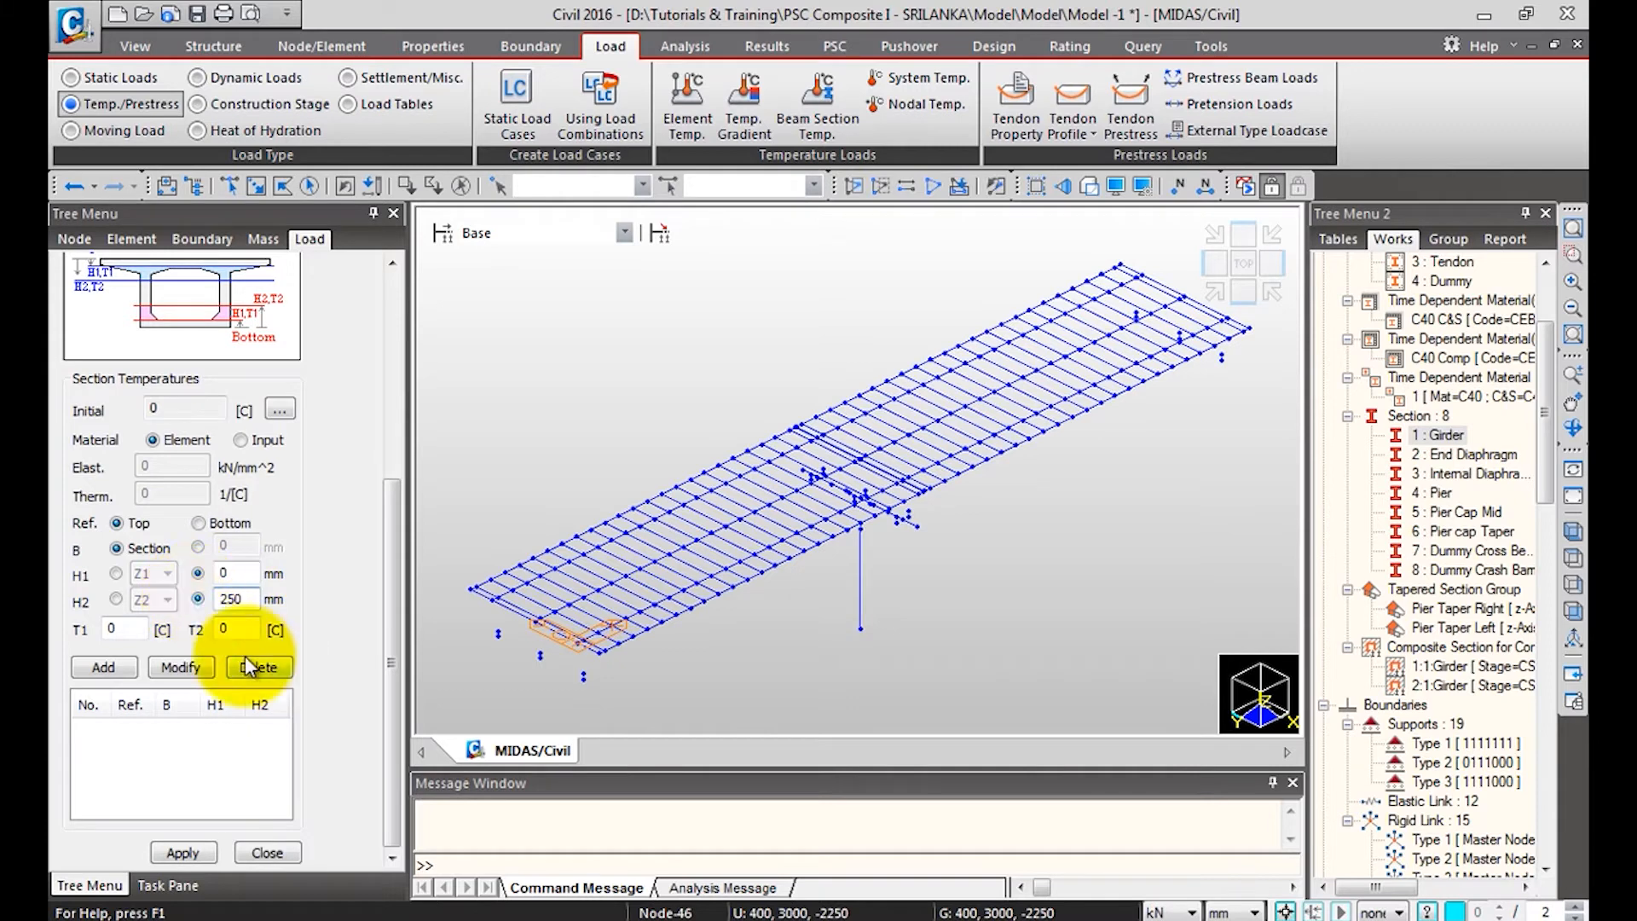
left_click(109, 630)
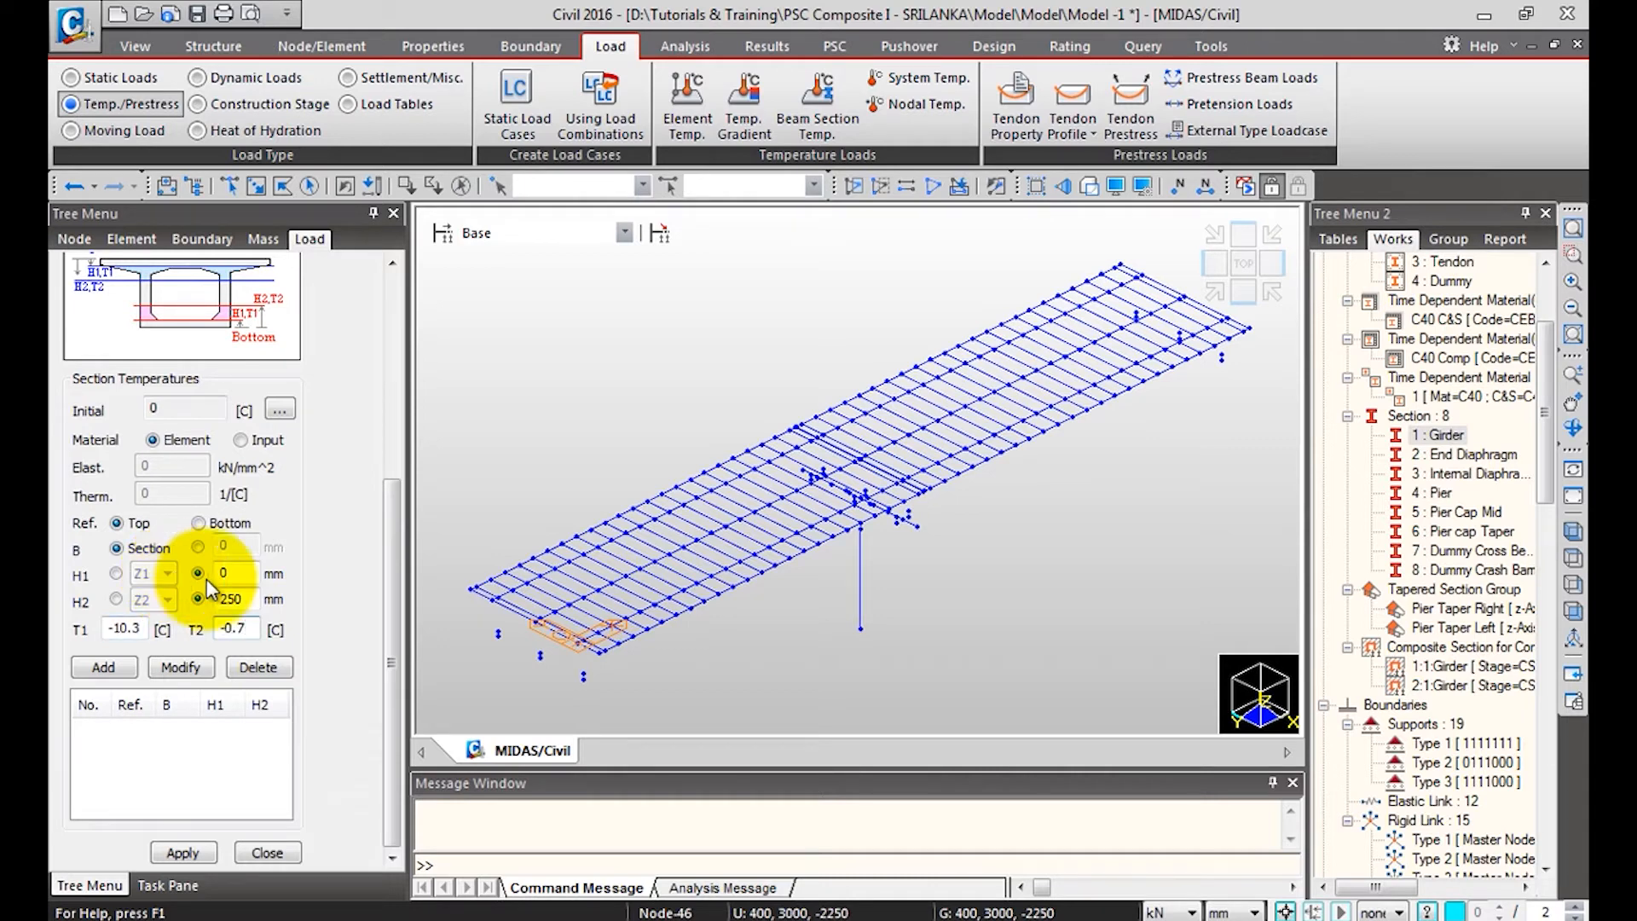
left_click(103, 667)
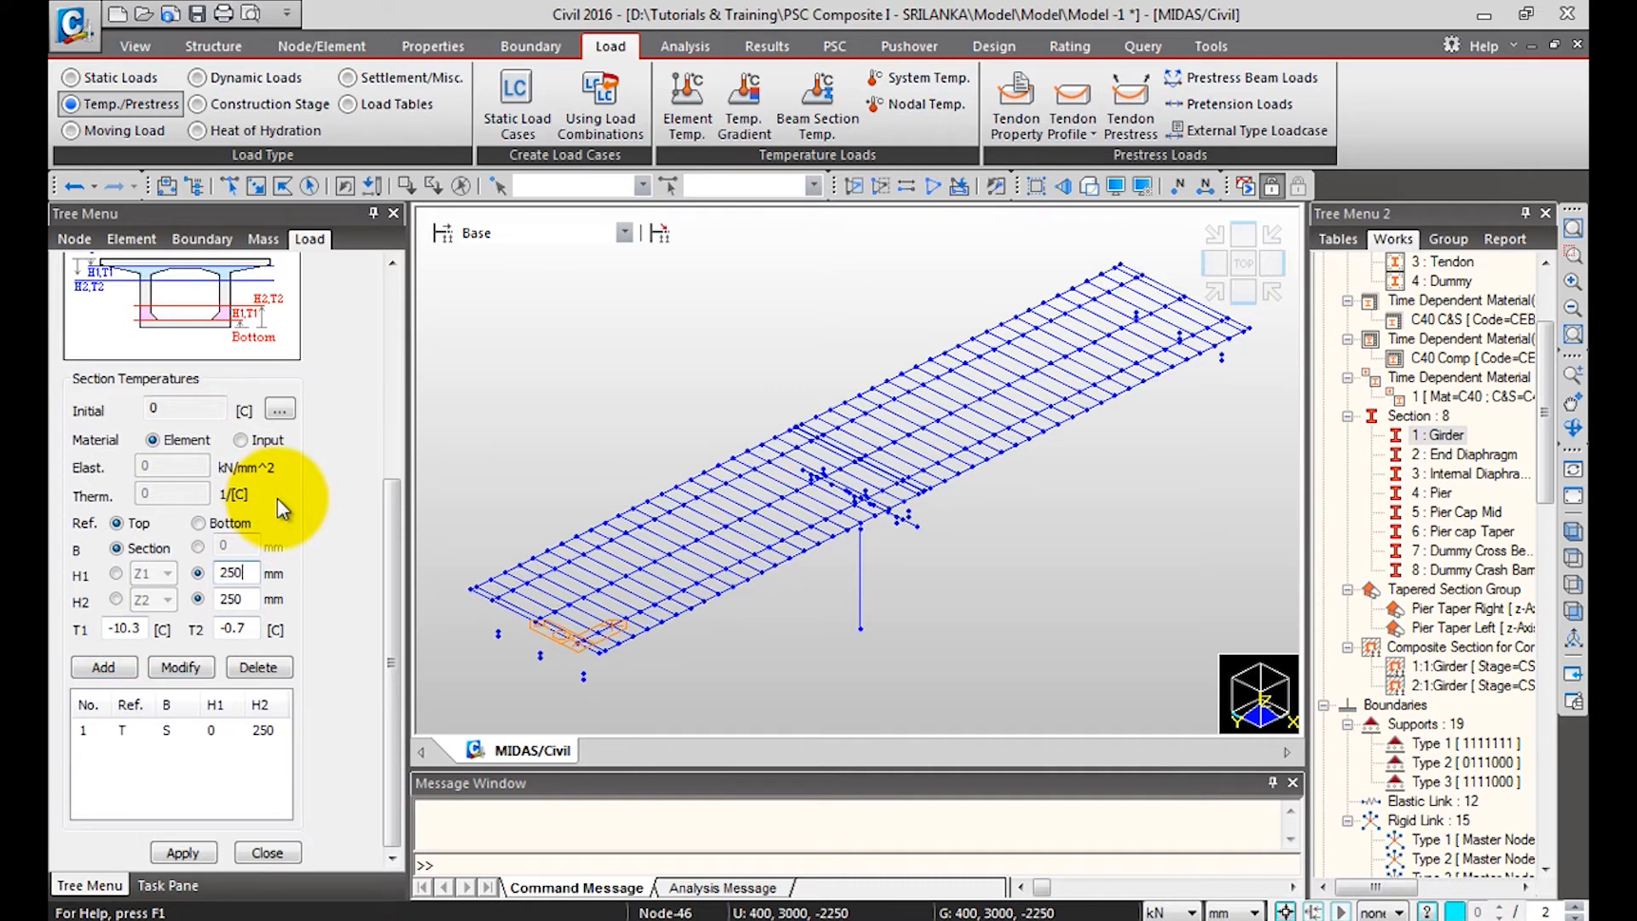
Add a second negative gradient range from H1 250 mm to H2 500 mm with T1 -0.7 °C and T2 0 °C.
key("Tab")
type("500")
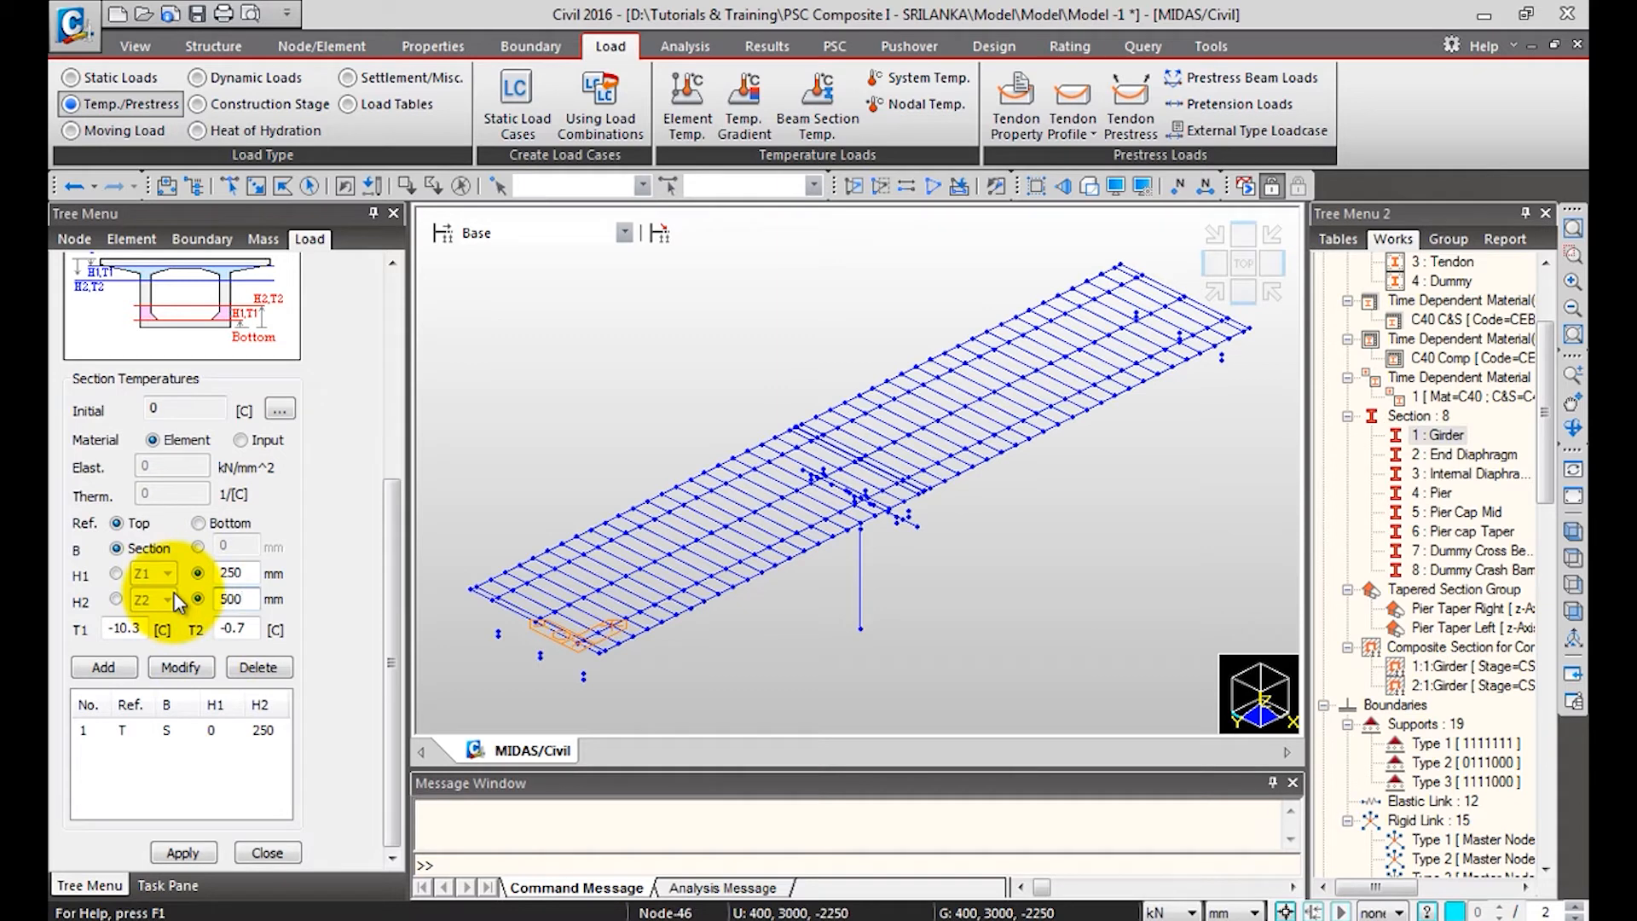
key("Tab")
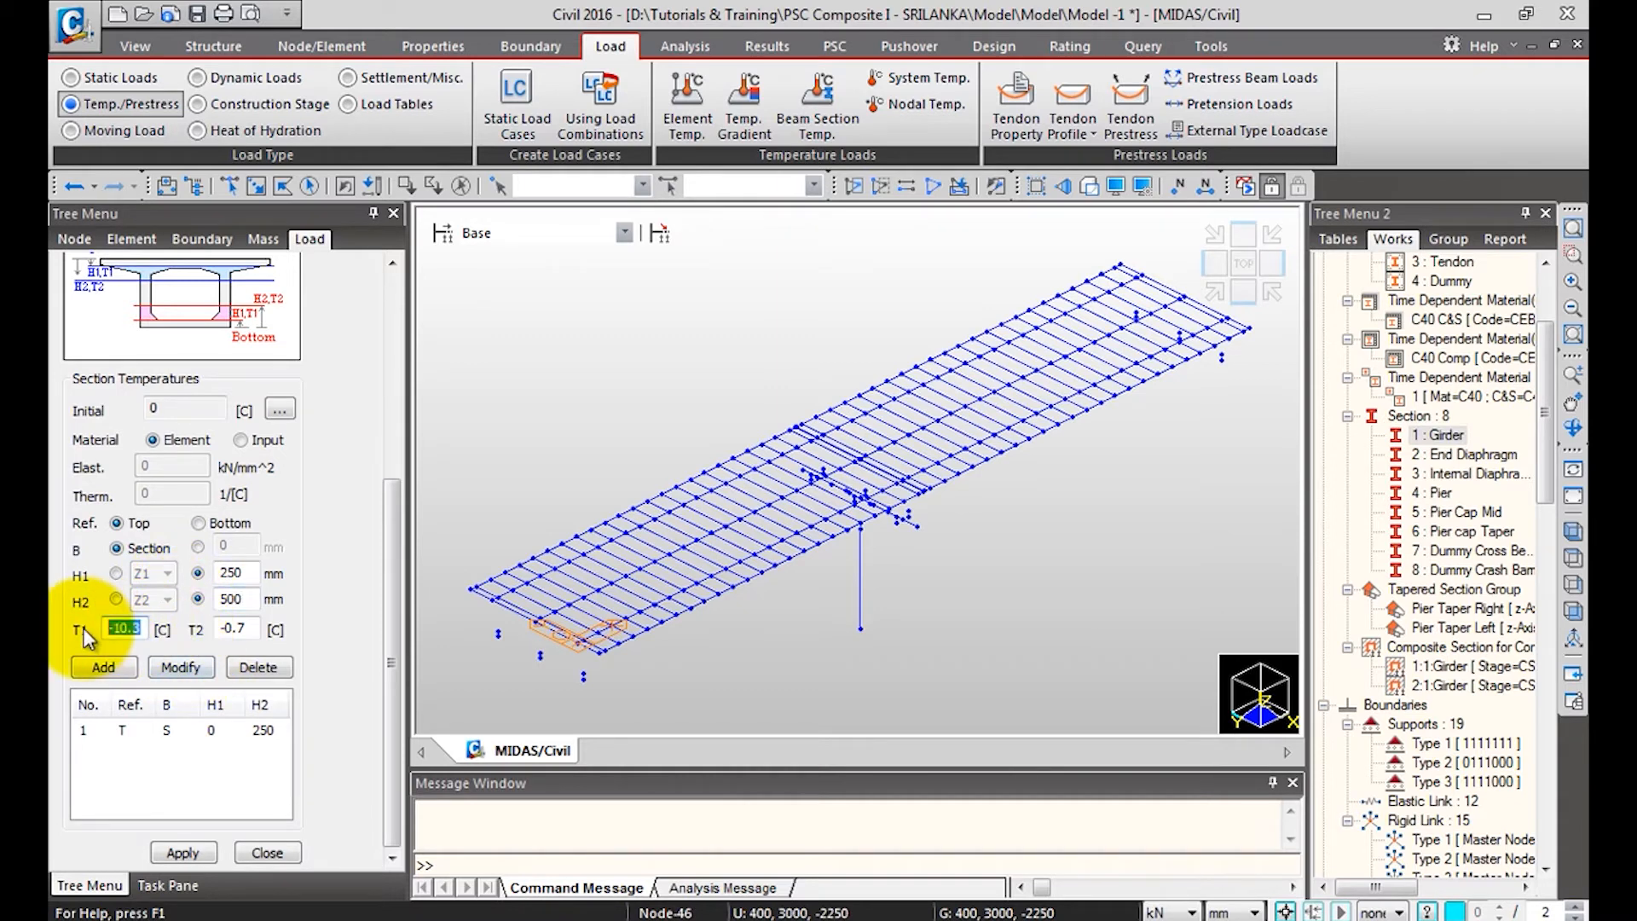
type("-")
key("Tab")
type("0")
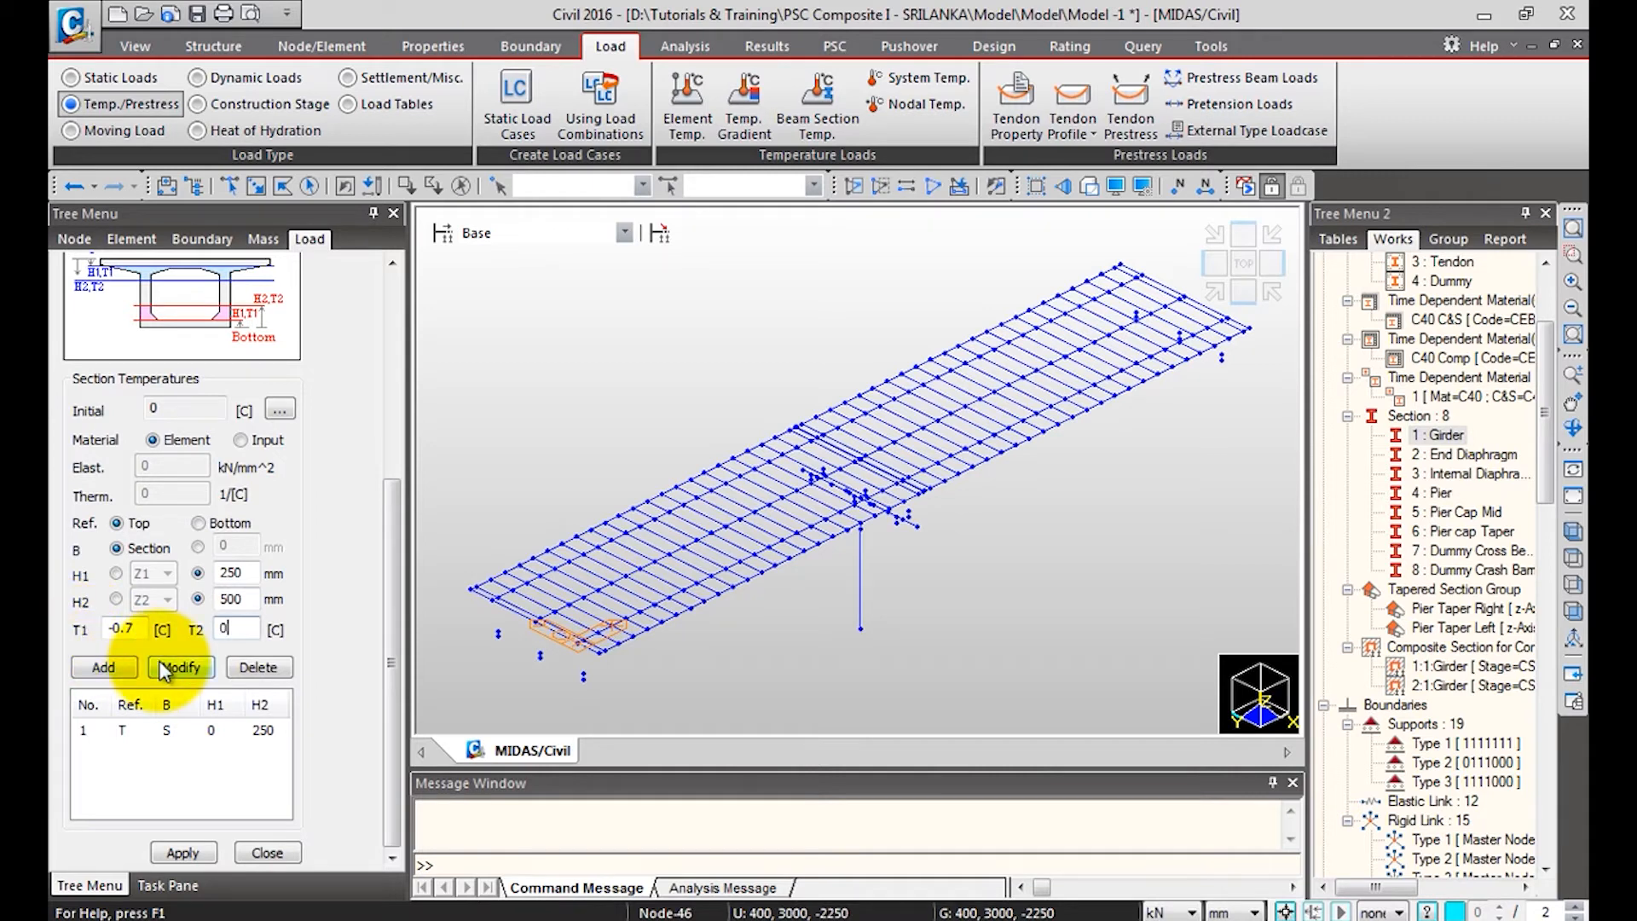
left_click(122, 672)
Add a third negative gradient range from H1 1450 mm to H2 1700 mm with T1 0 °C and T2 -0.8 °C.
double_click(230, 573)
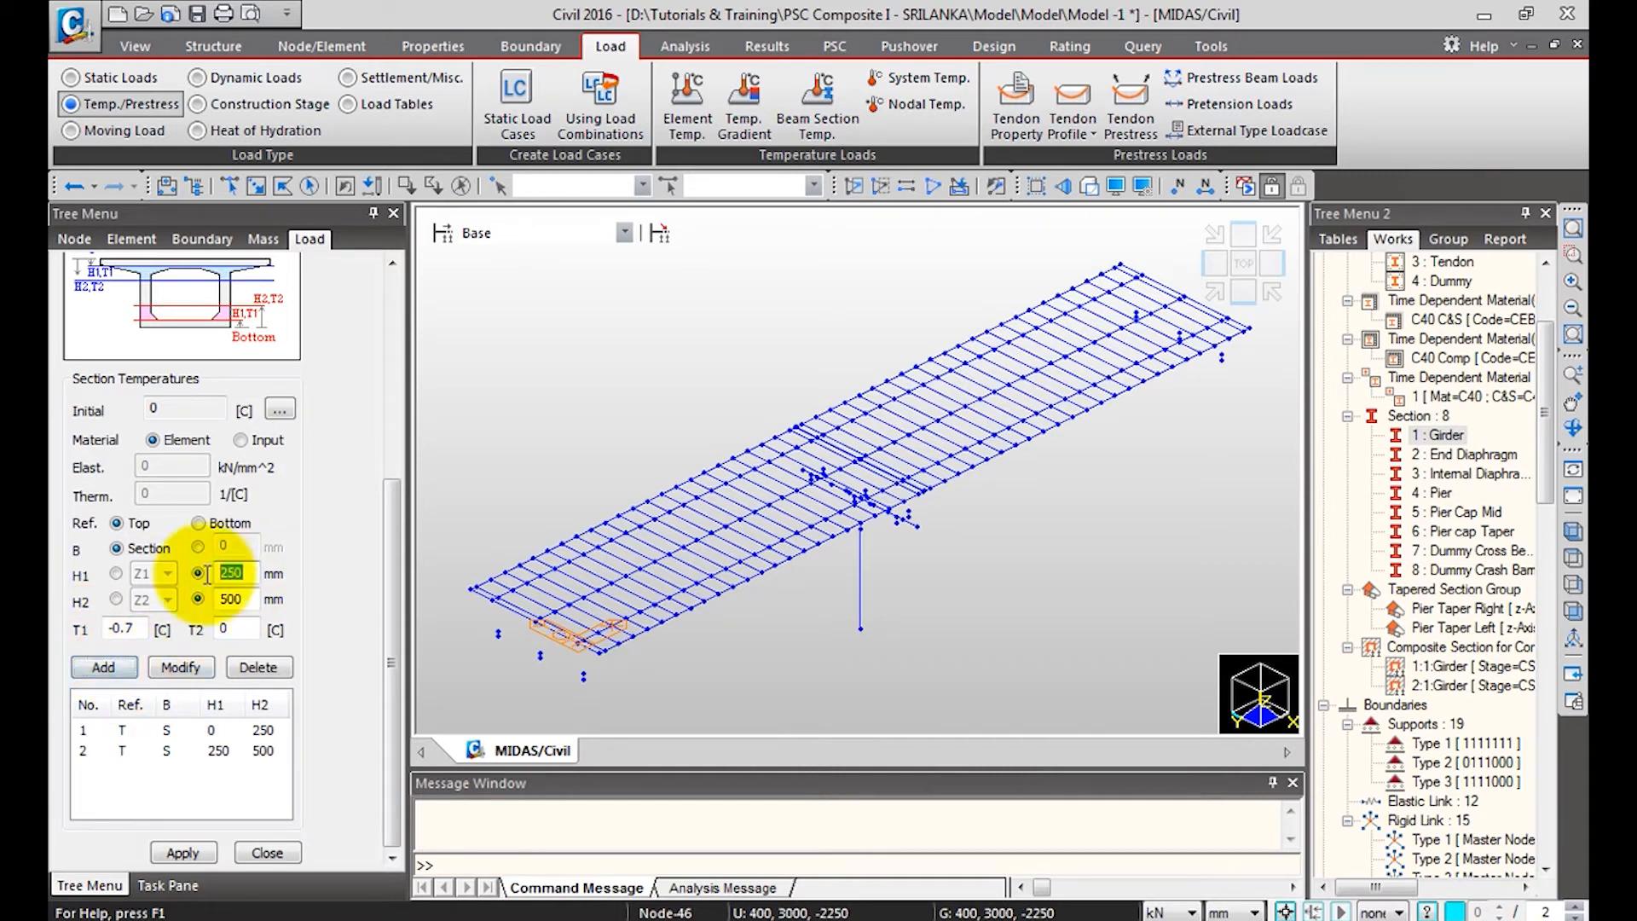
type("145")
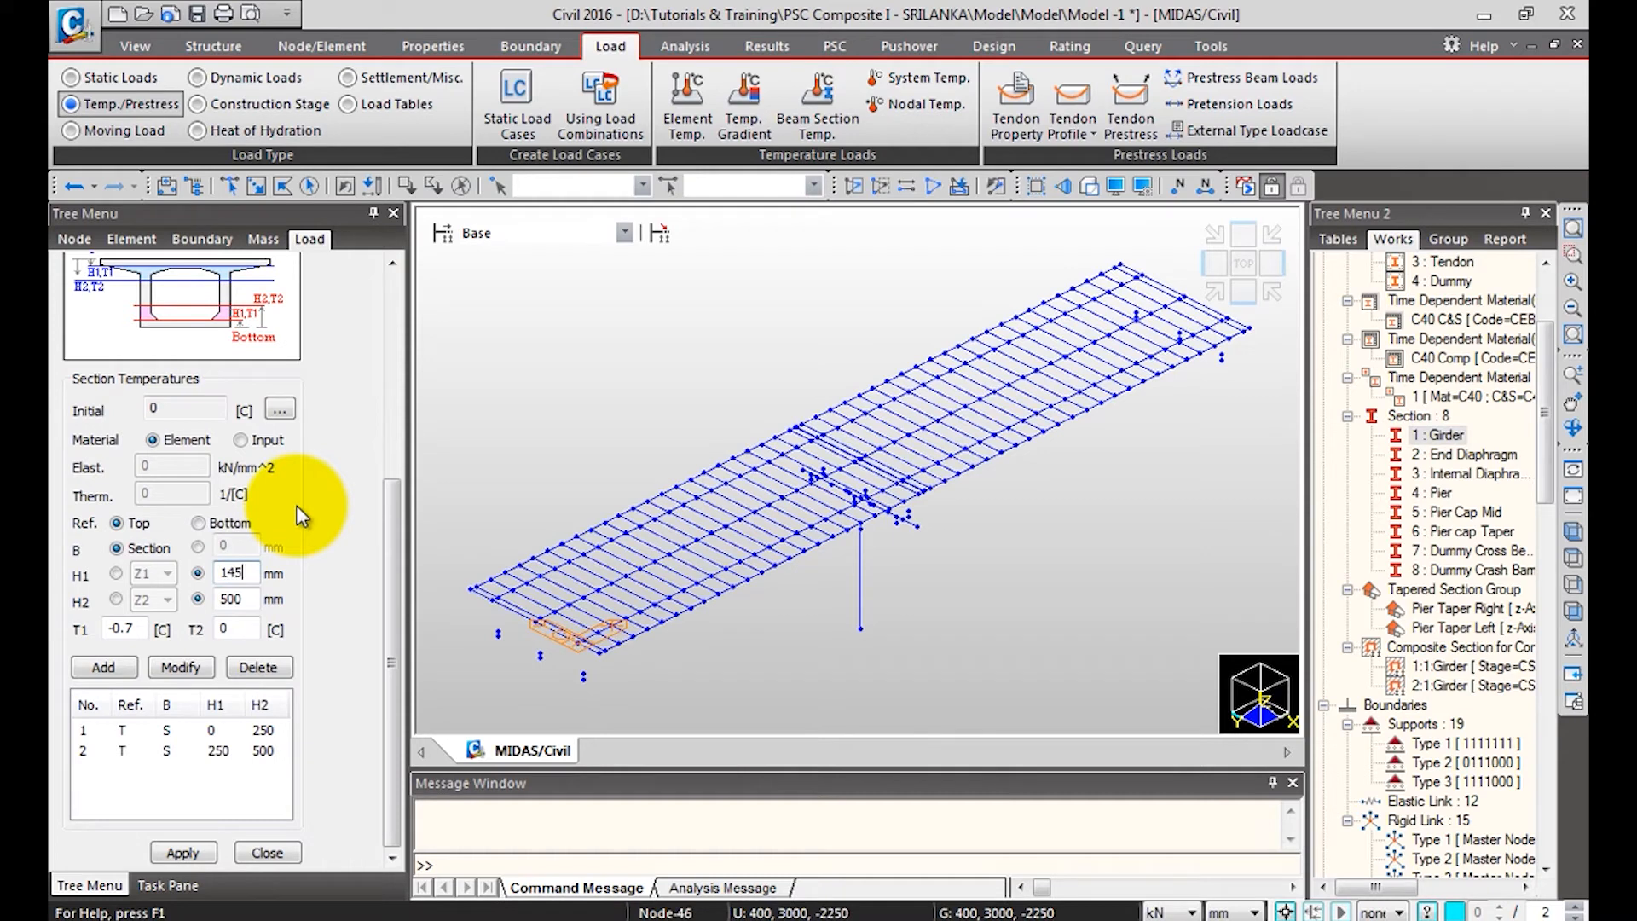
type("0")
double_click(230, 599)
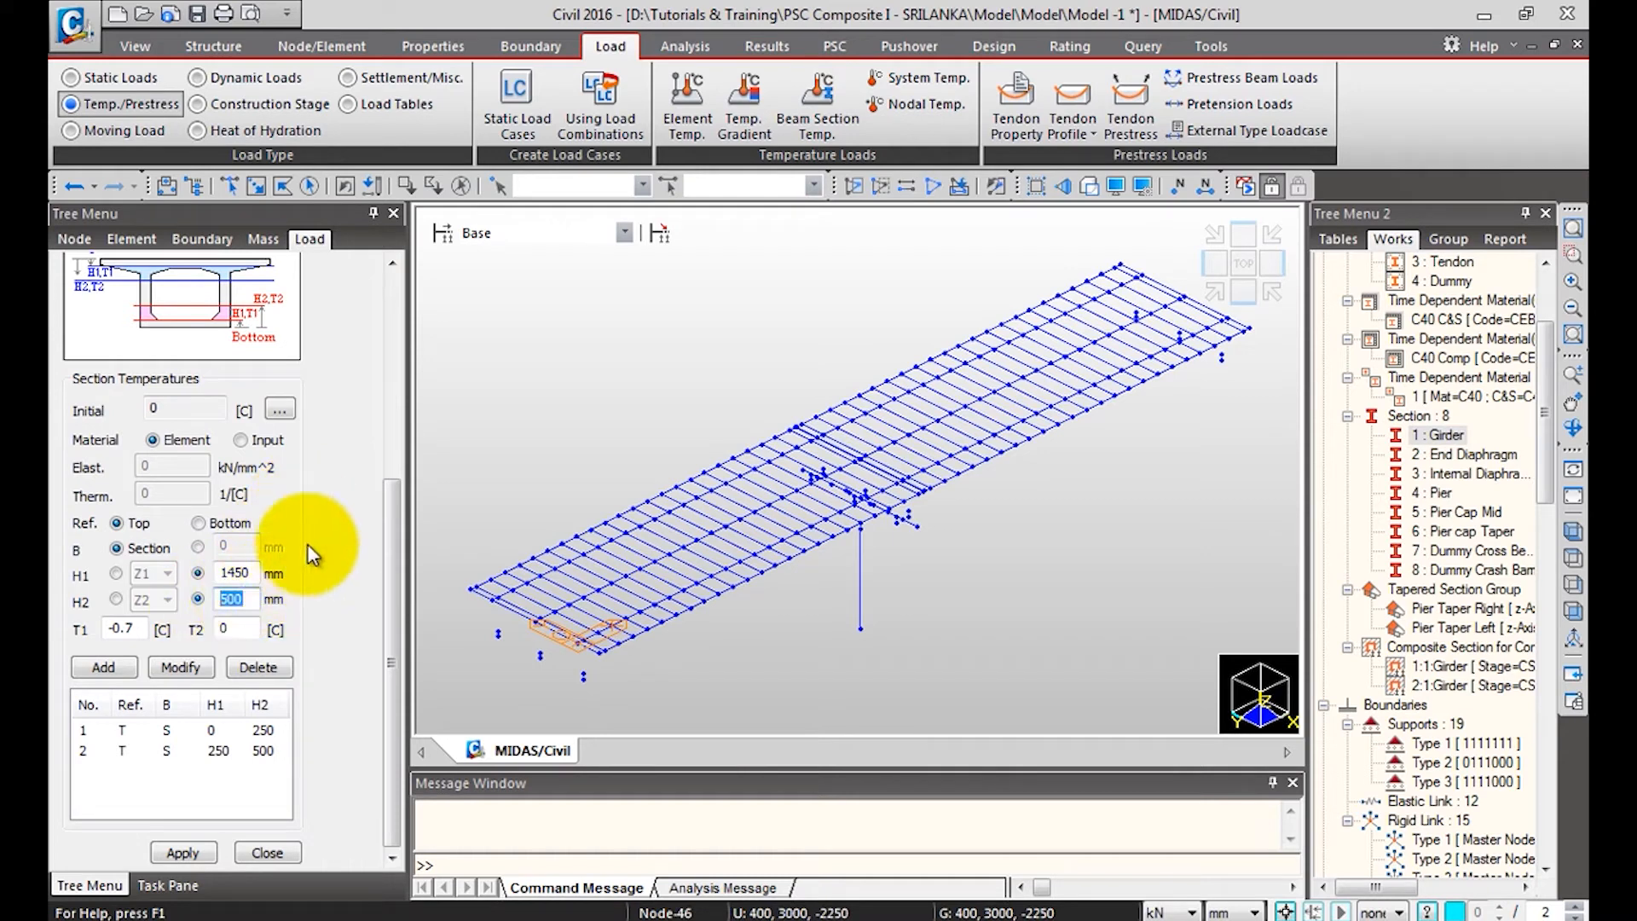
type("1700")
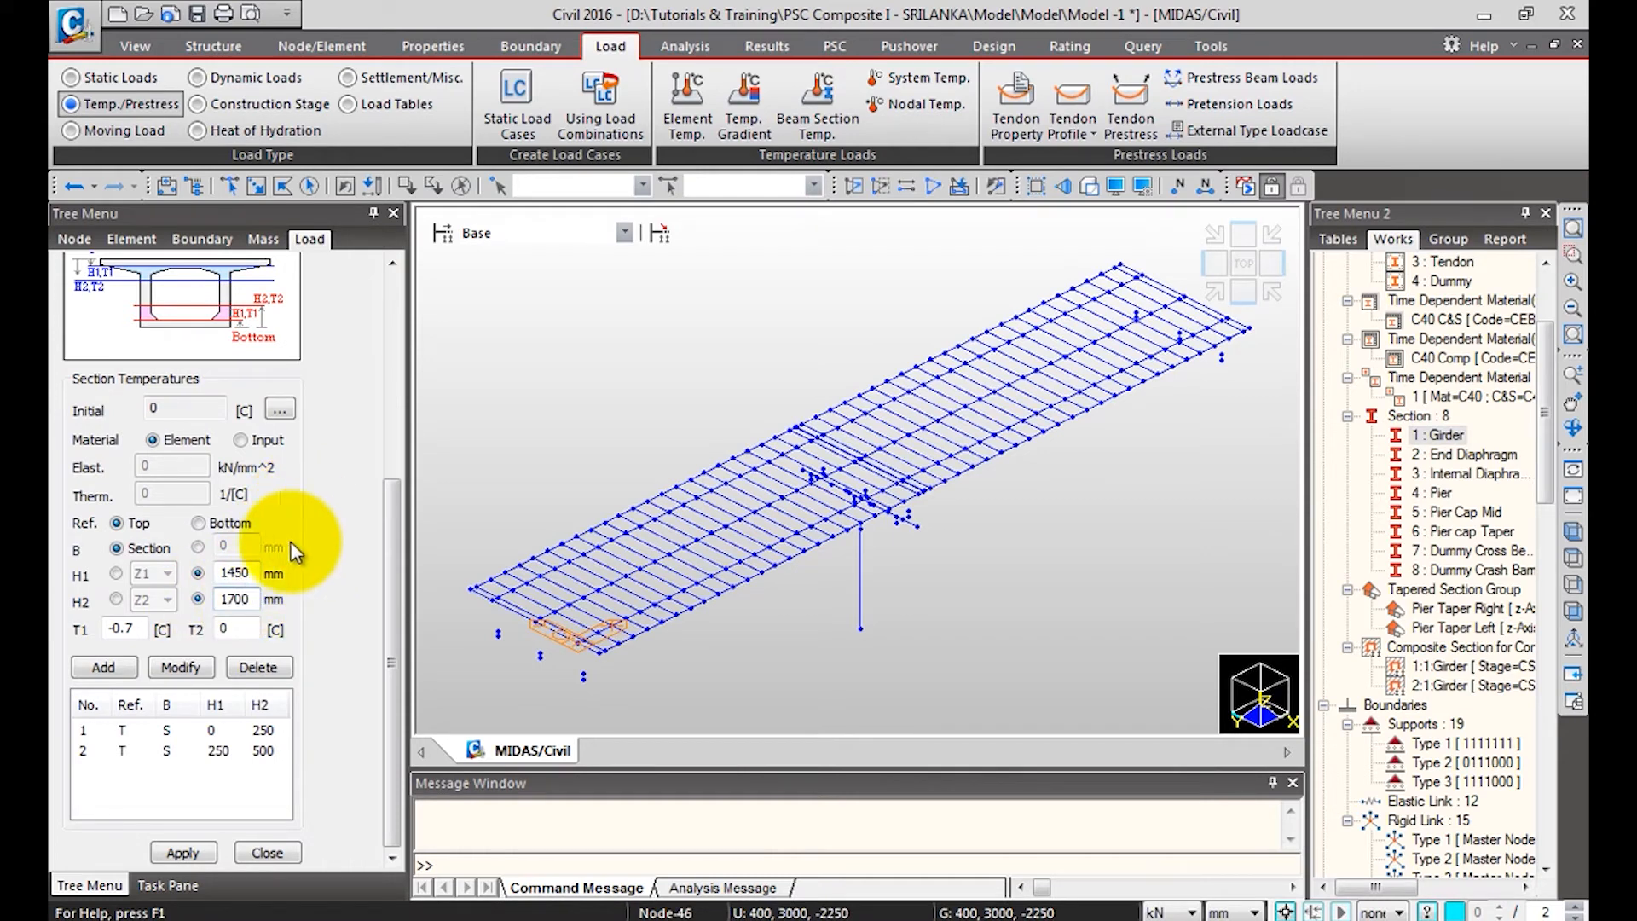
double_click(120, 629)
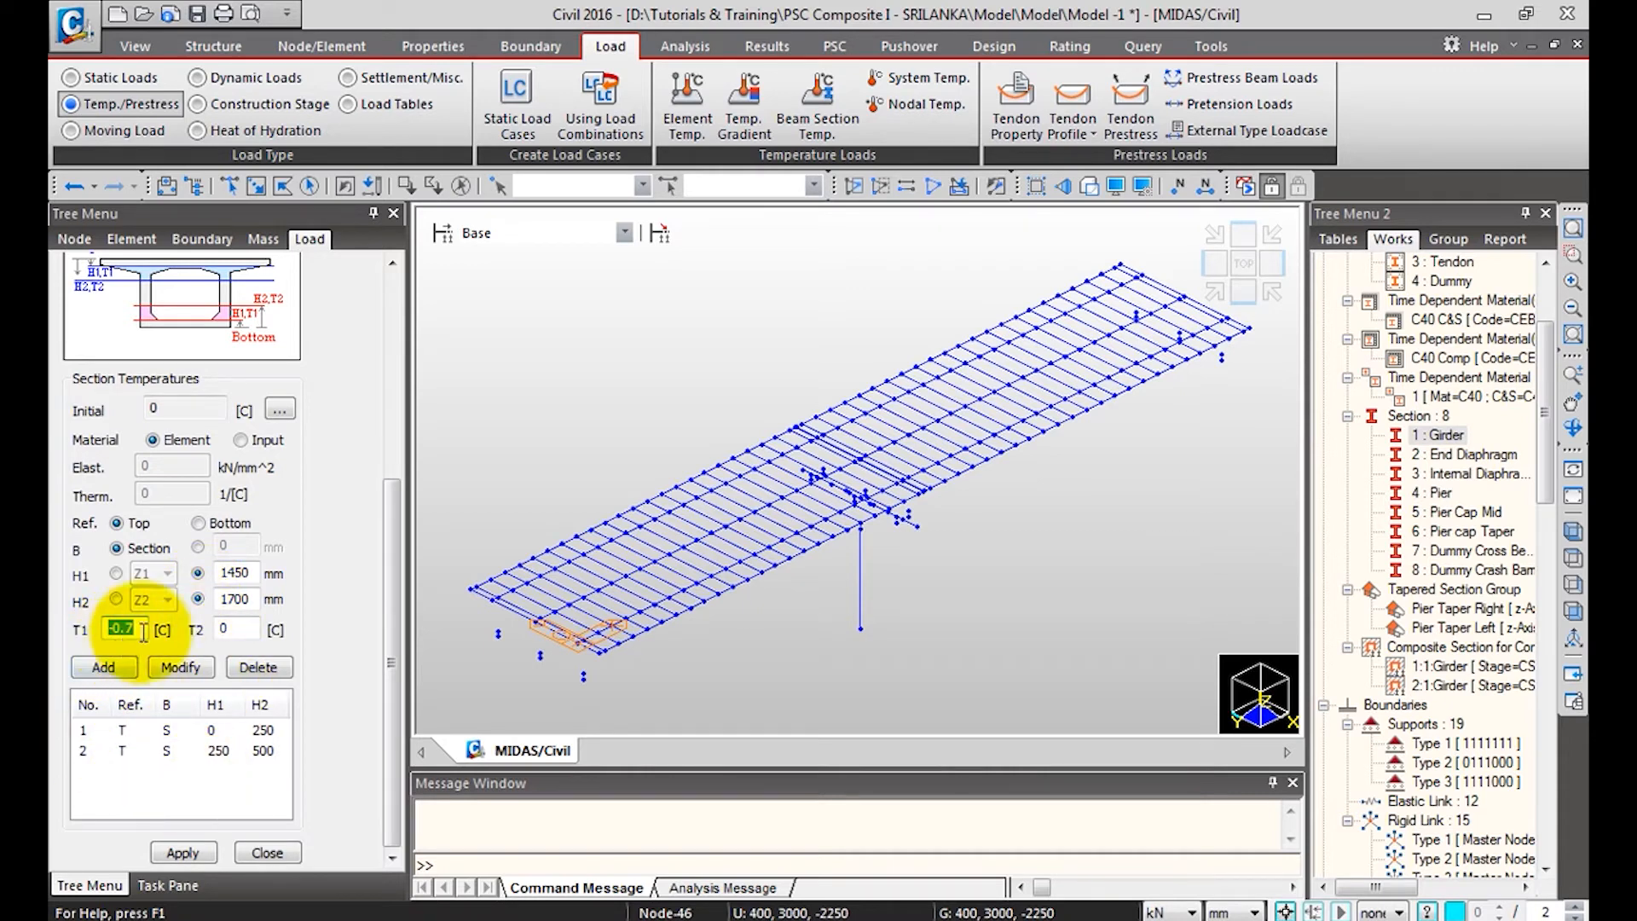
key("Delete")
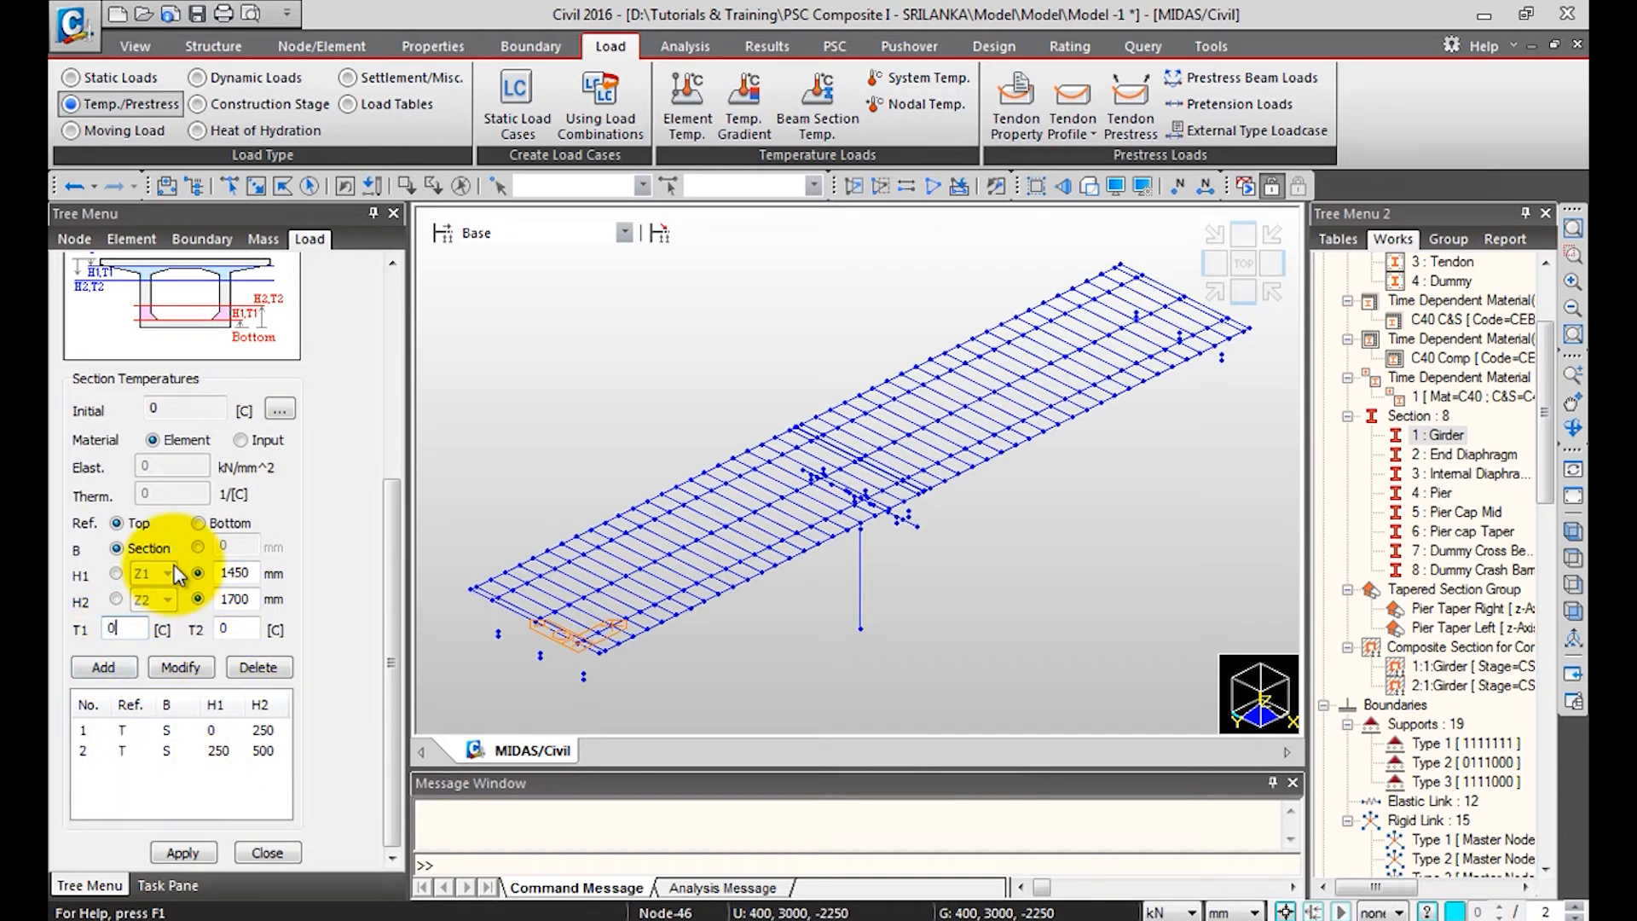
key("Tab")
type("-0.8")
left_click(126, 664)
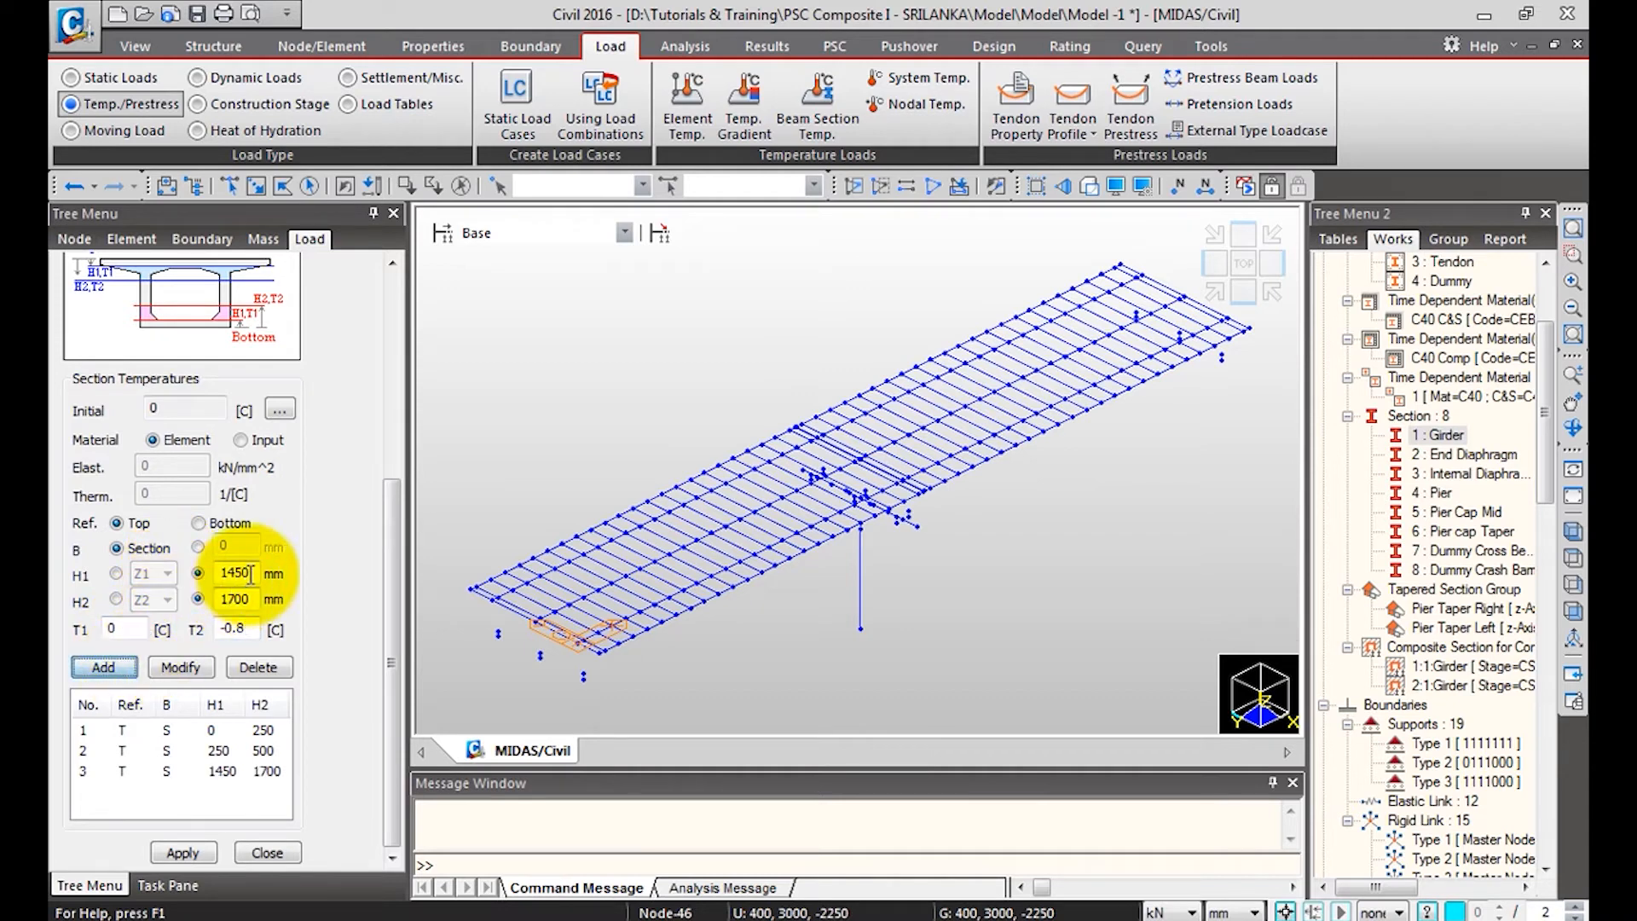
Add a fourth negative gradient range from H1 1700 mm to H2 1950 mm with T1 -0.8 °C and T2 -6.6 °C.
double_click(232, 572)
type("1")
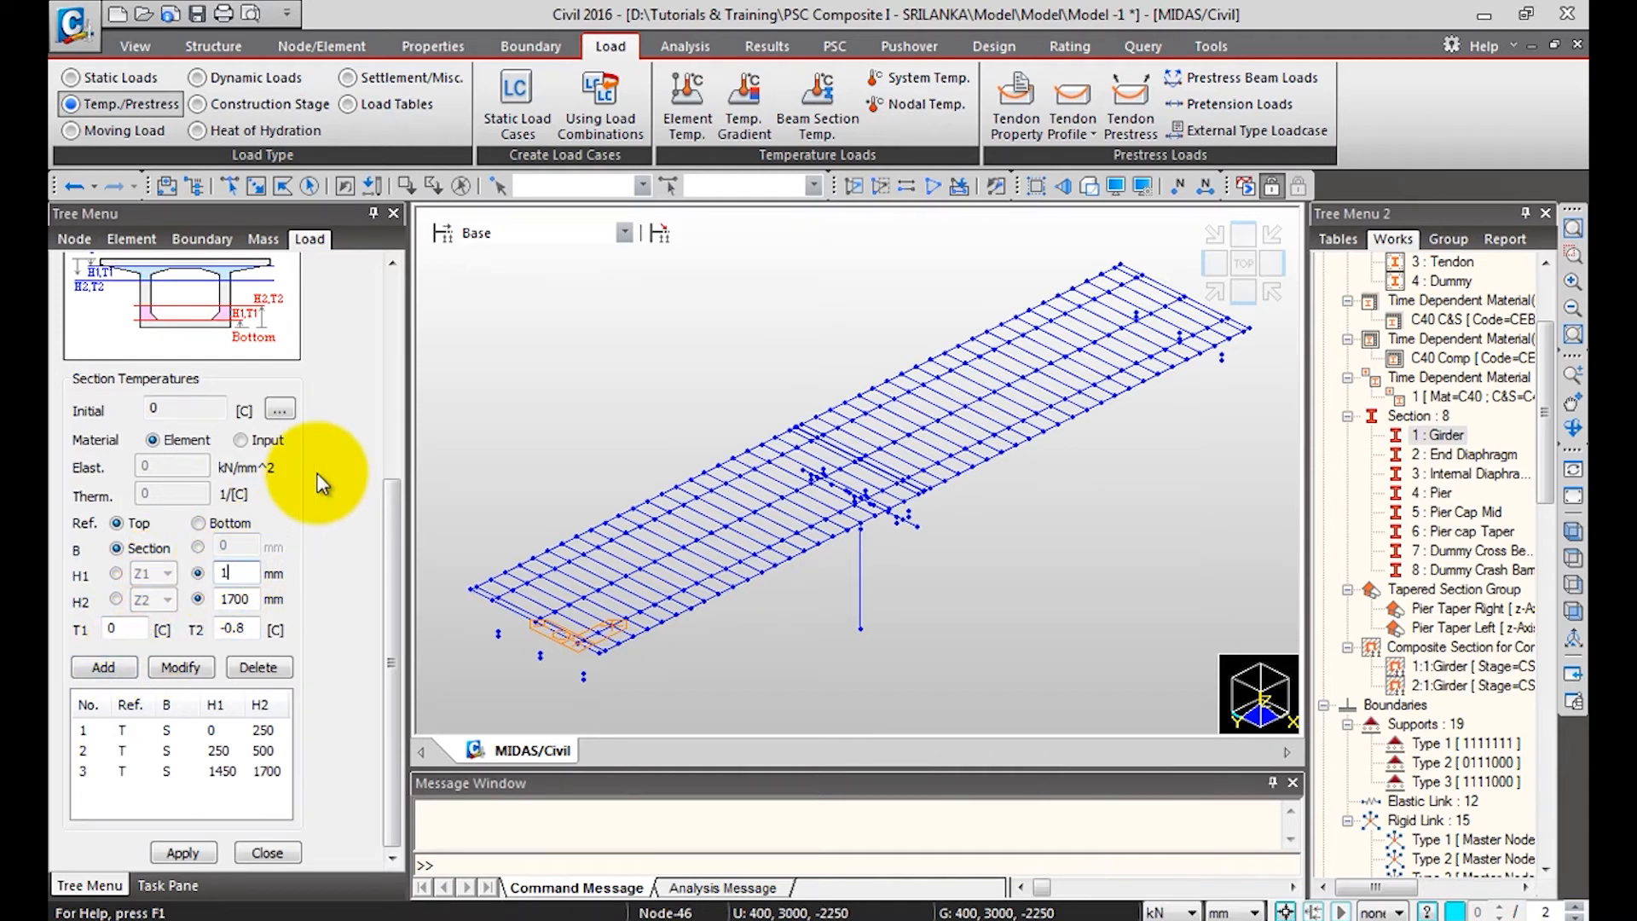
double_click(234, 600)
type("195")
double_click(112, 629)
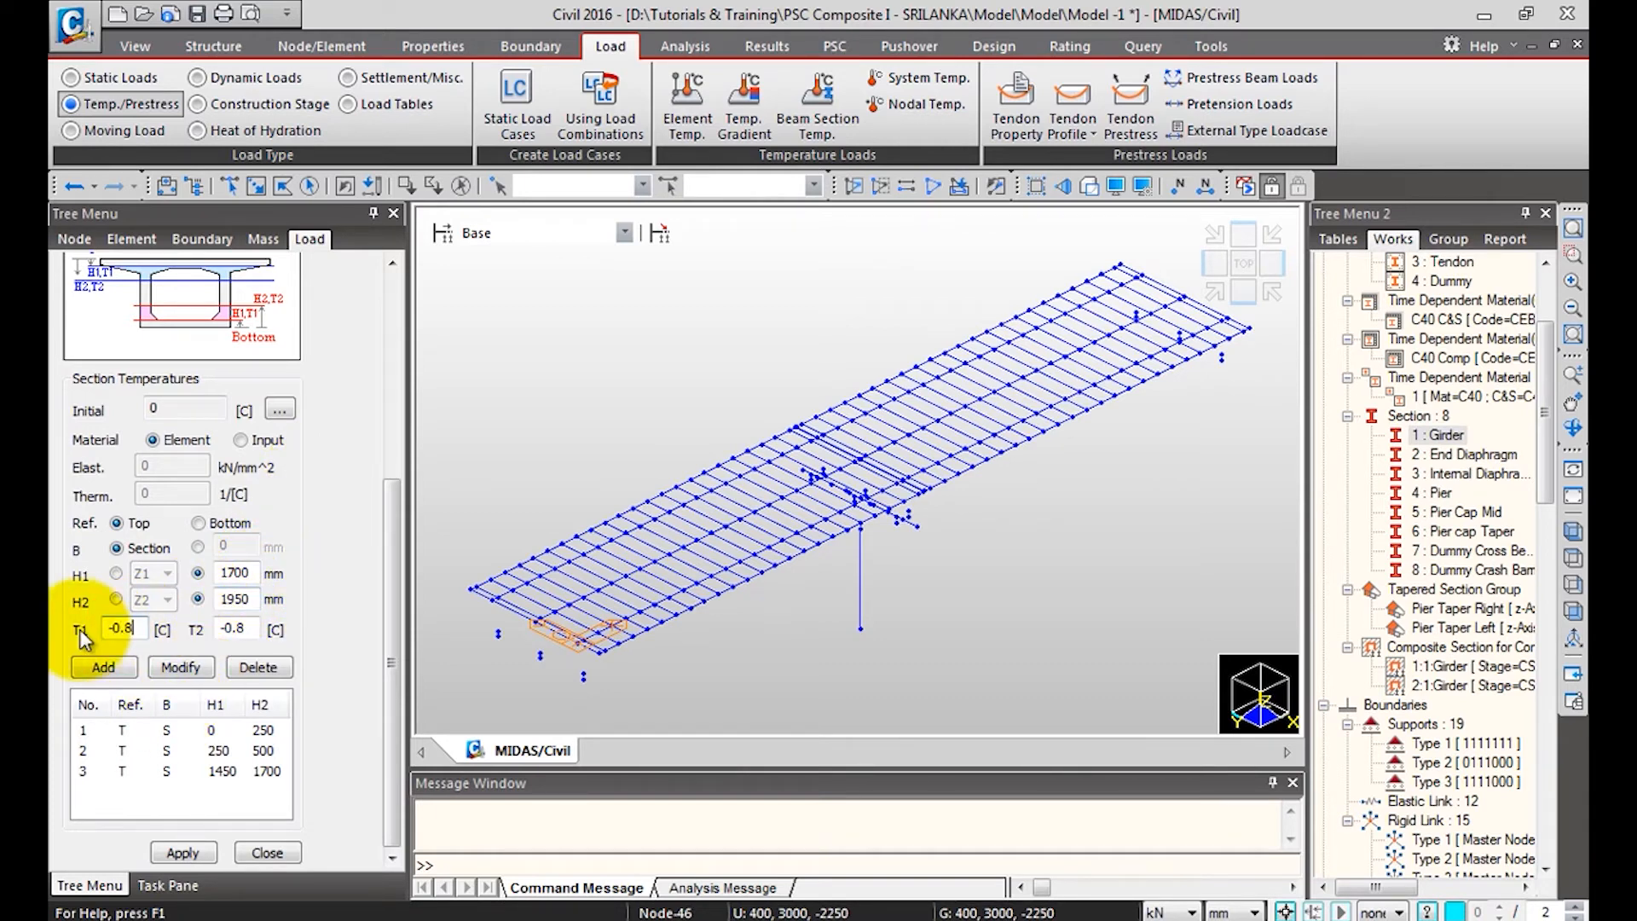
key("Tab")
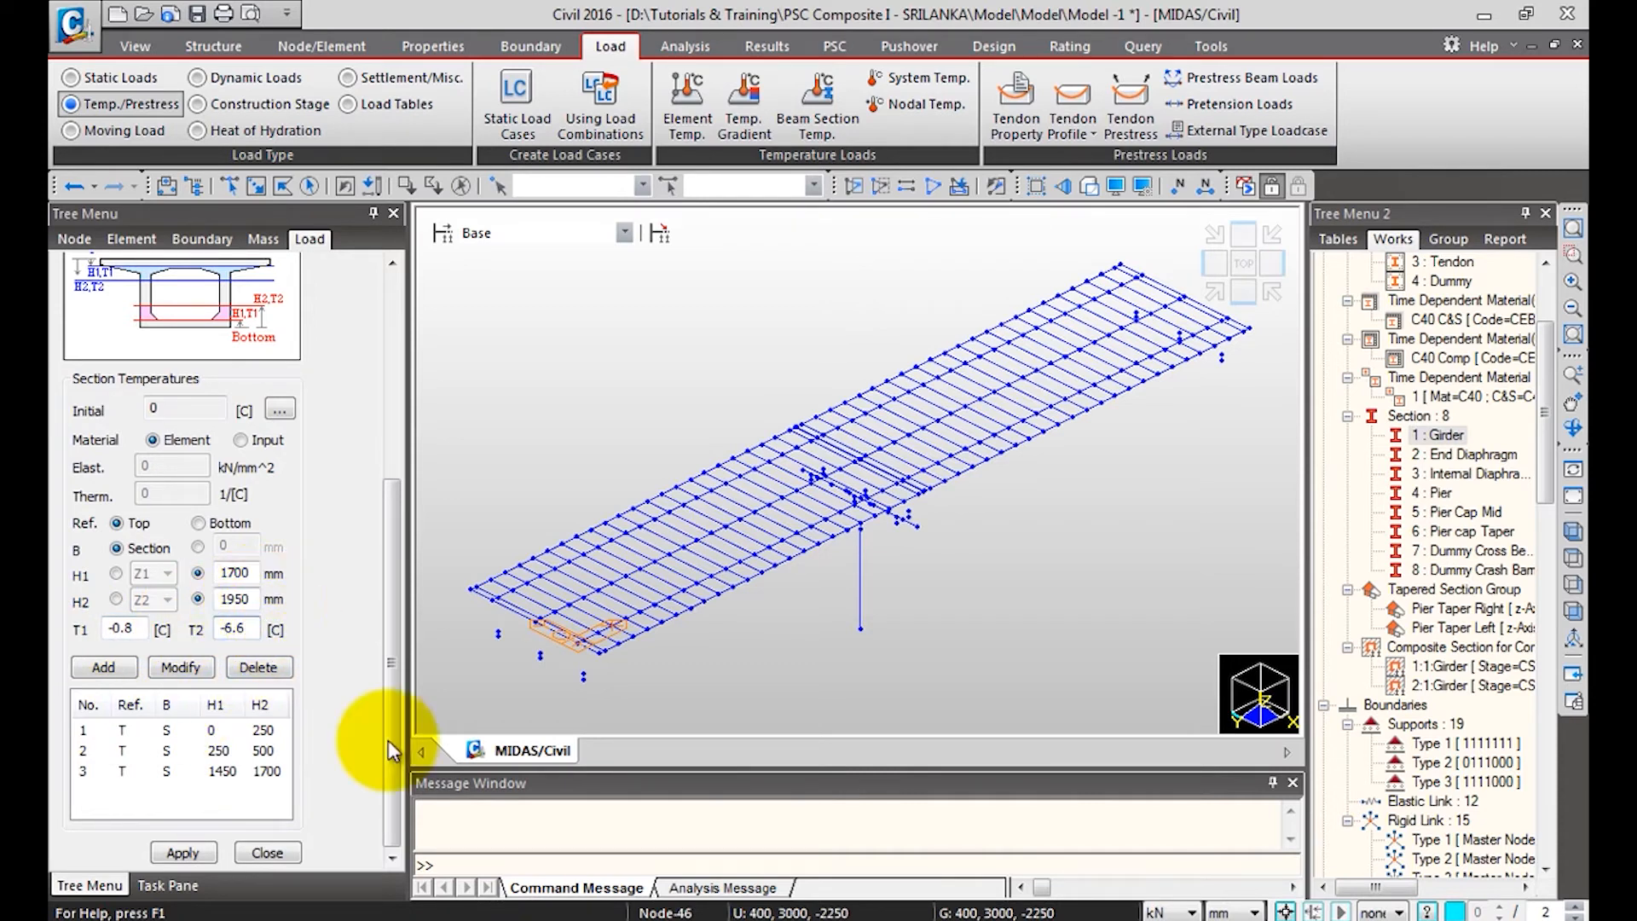
mouse_move(389, 582)
left_mouse_down()
mouse_move(393, 488)
mouse_move(394, 578)
left_mouse_up()
left_click(121, 672)
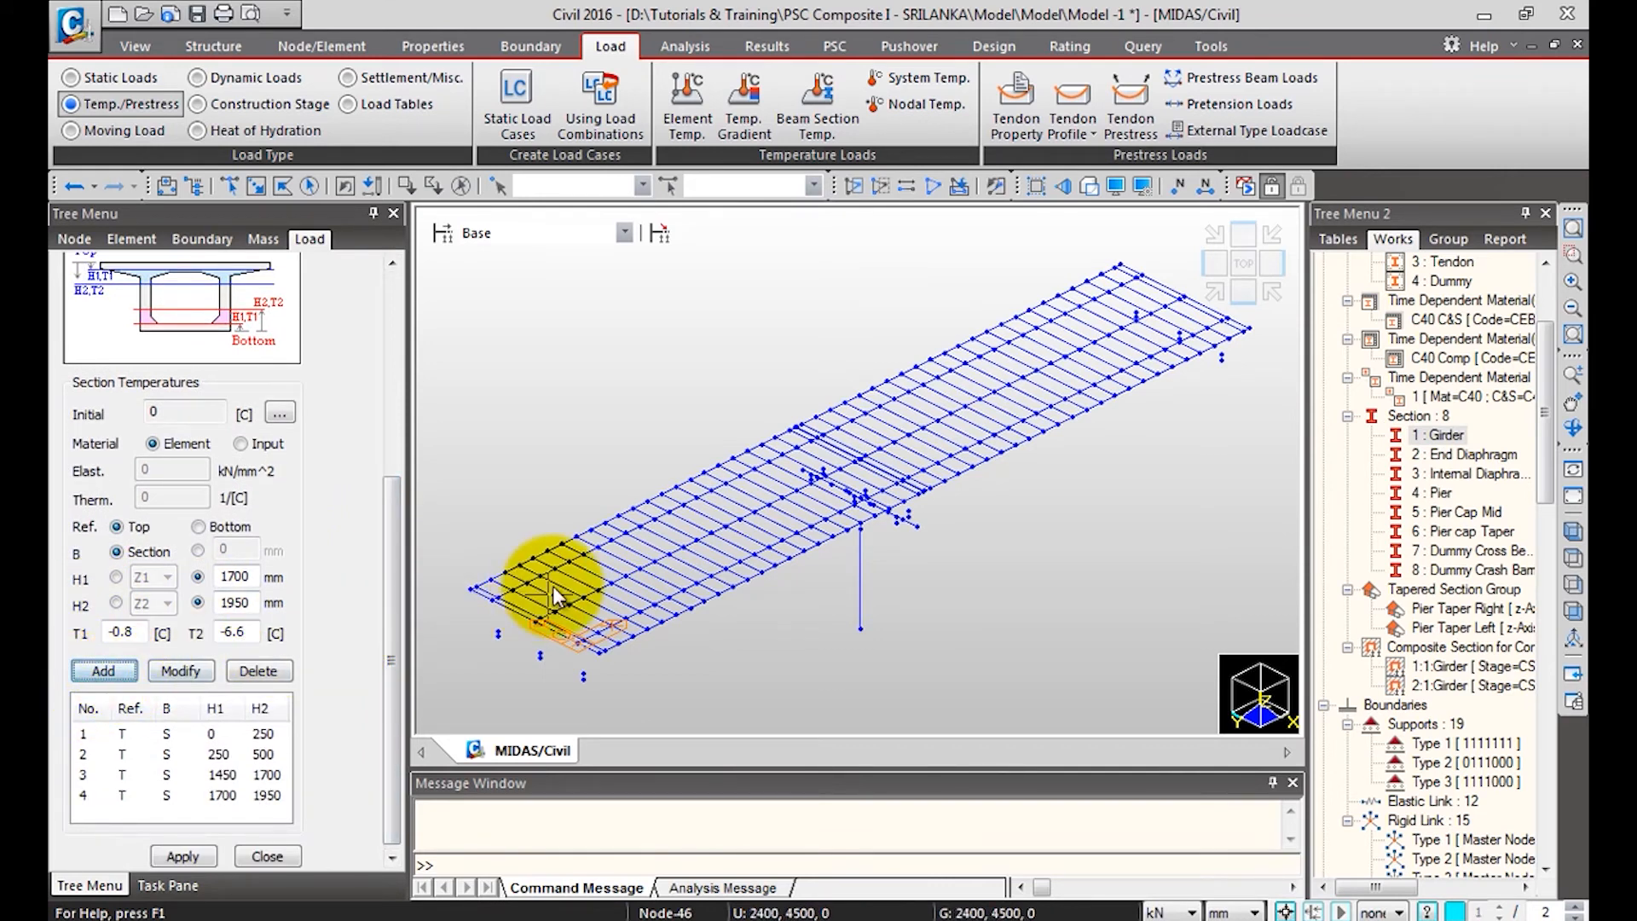
Reselect the previously selected girder elements, apply the Negative Temp. Grad load to them, and close the beam section temperature settings.
left_click(344, 186)
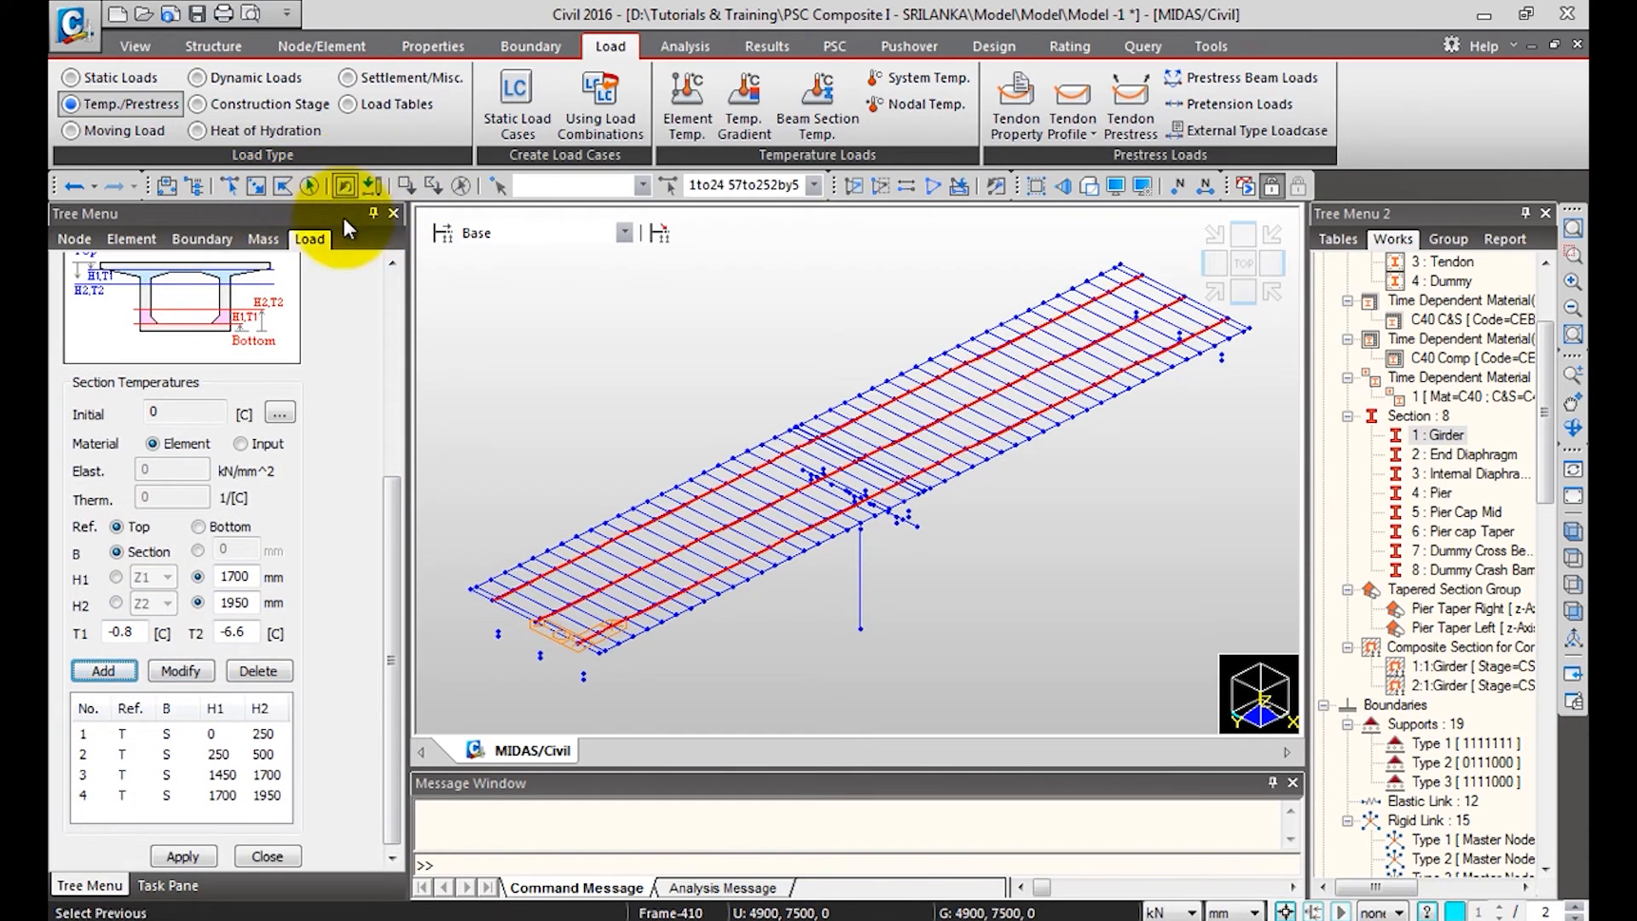
left_click(201, 858)
left_click(269, 856)
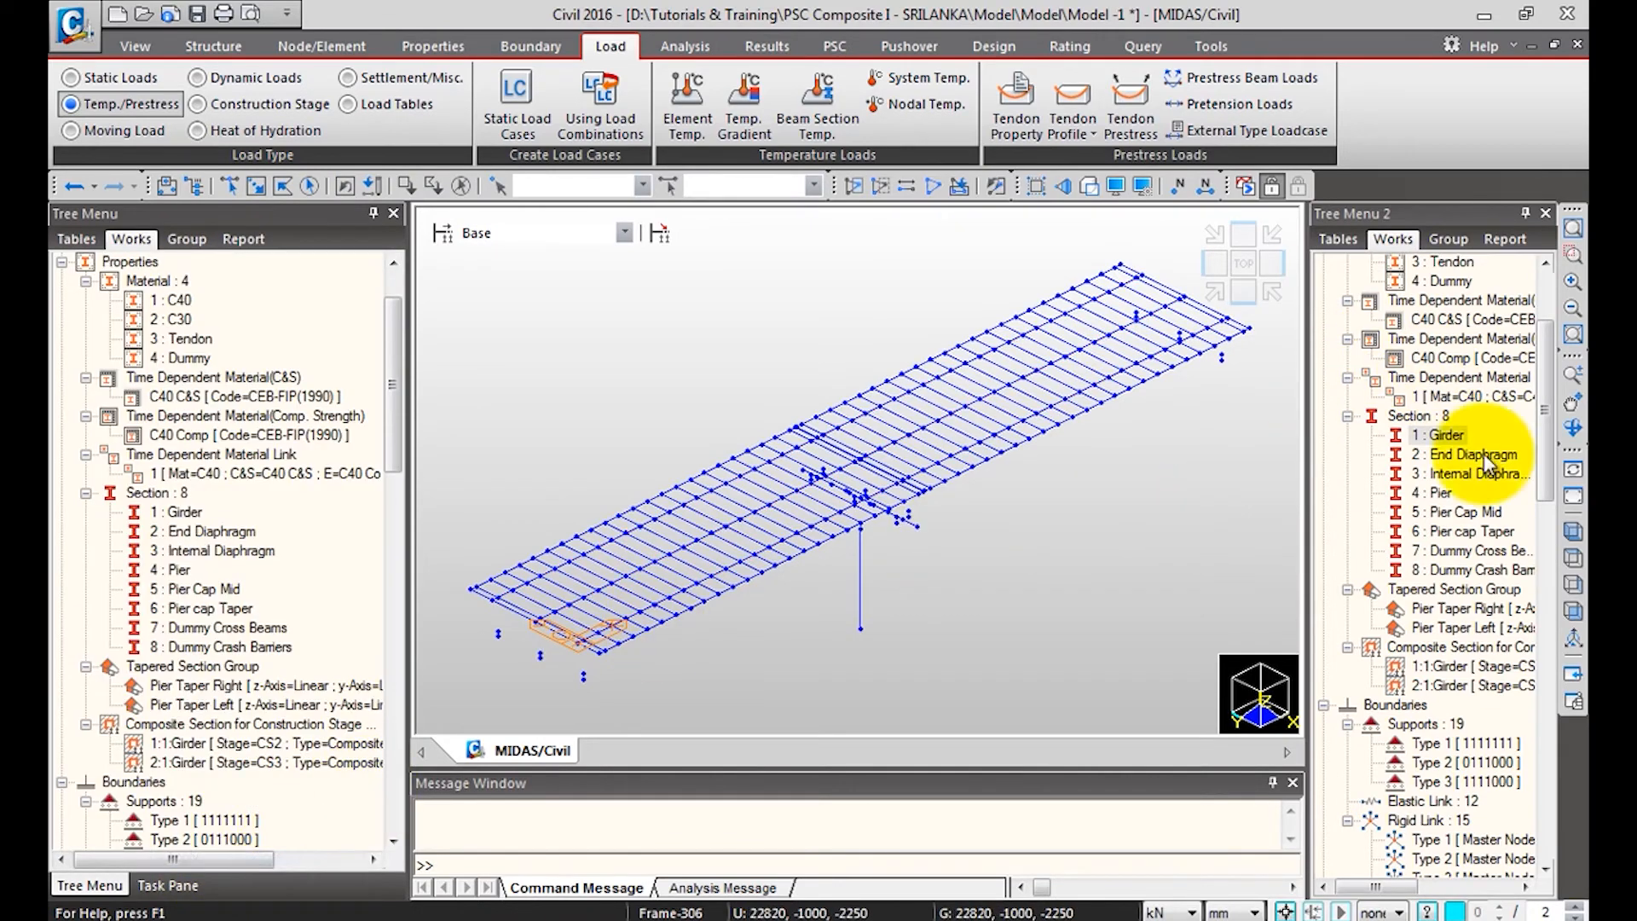
Display the beam temperature loads of the Positive and Negative Temp. Grad cases on the model, then hide them and restore the isometric view.
left_click_drag(387, 440, 395, 735)
right_click(265, 606)
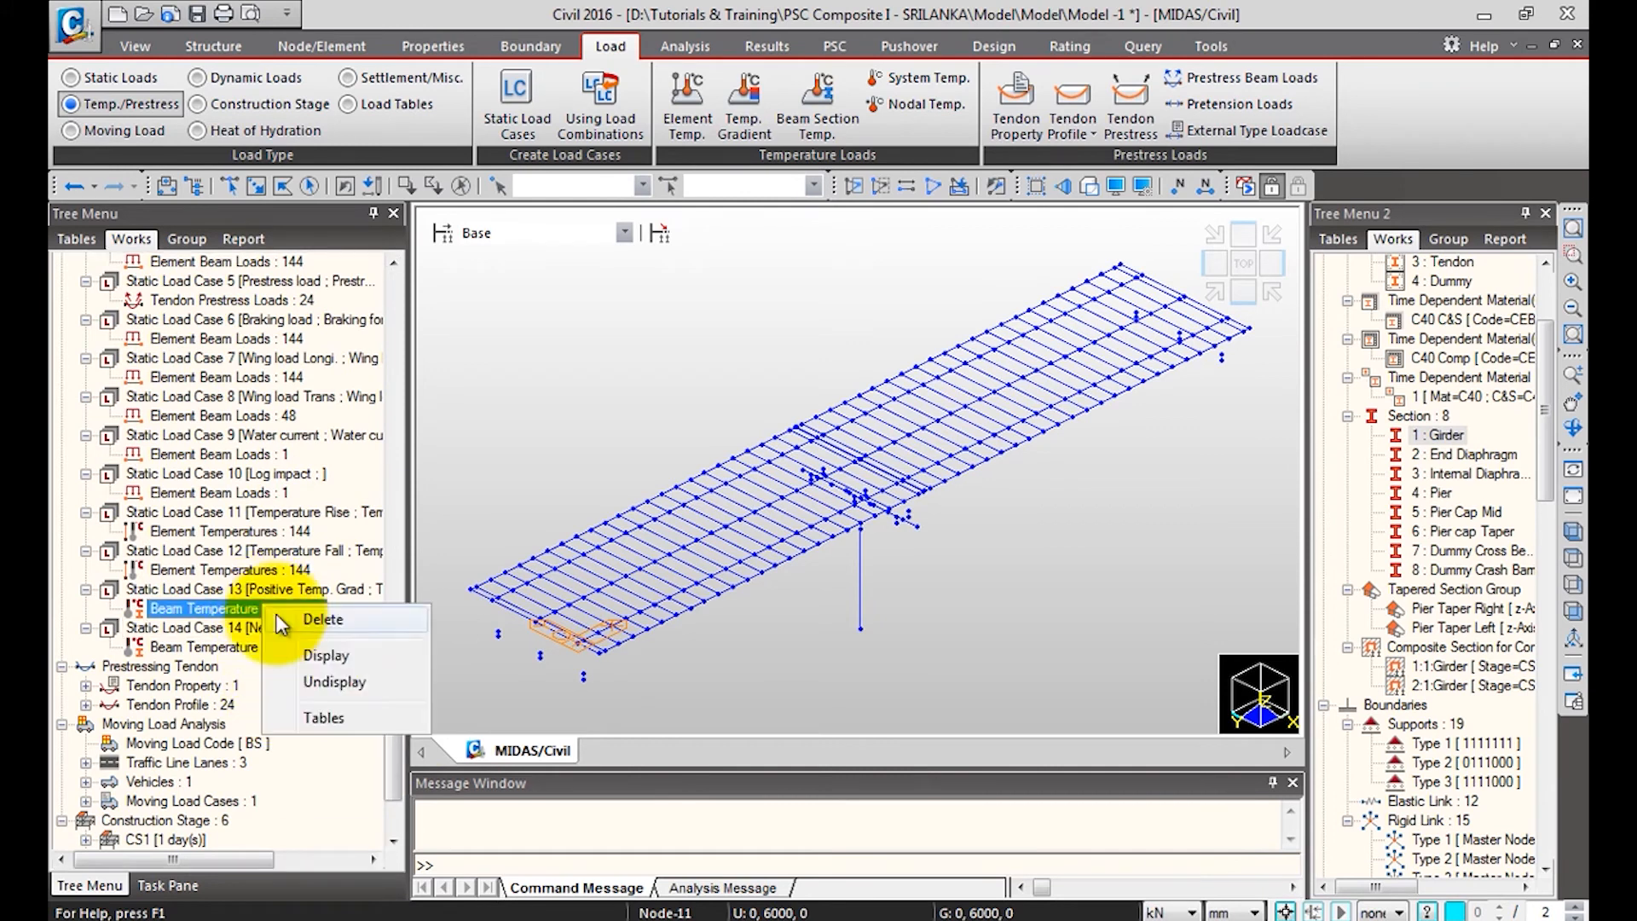
left_click(326, 657)
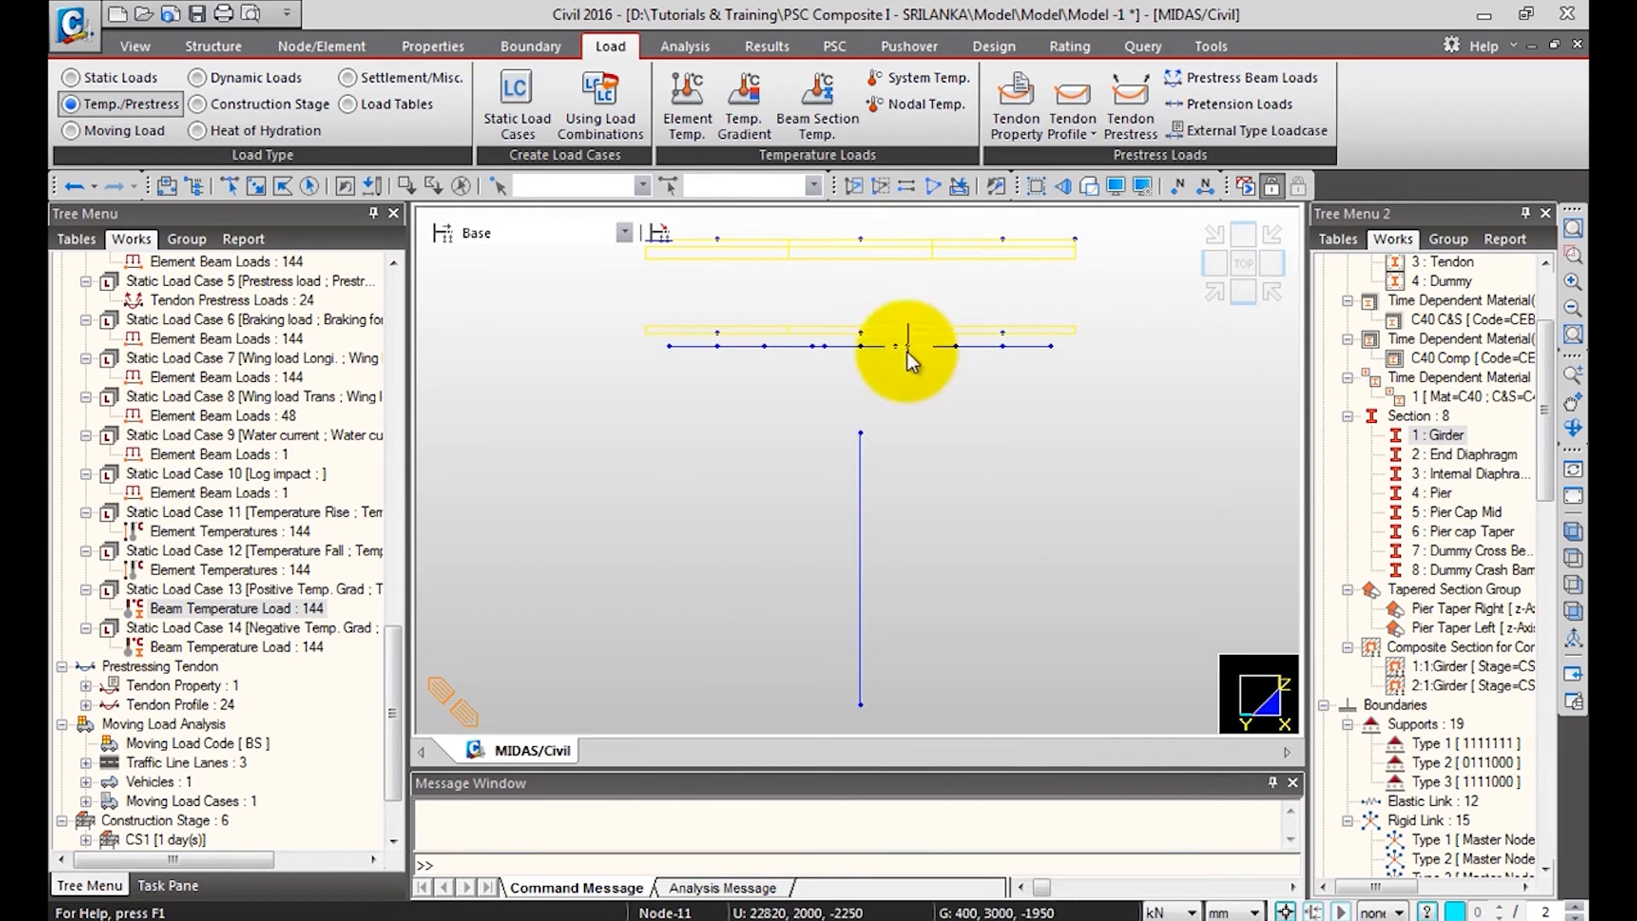
right_click(288, 648)
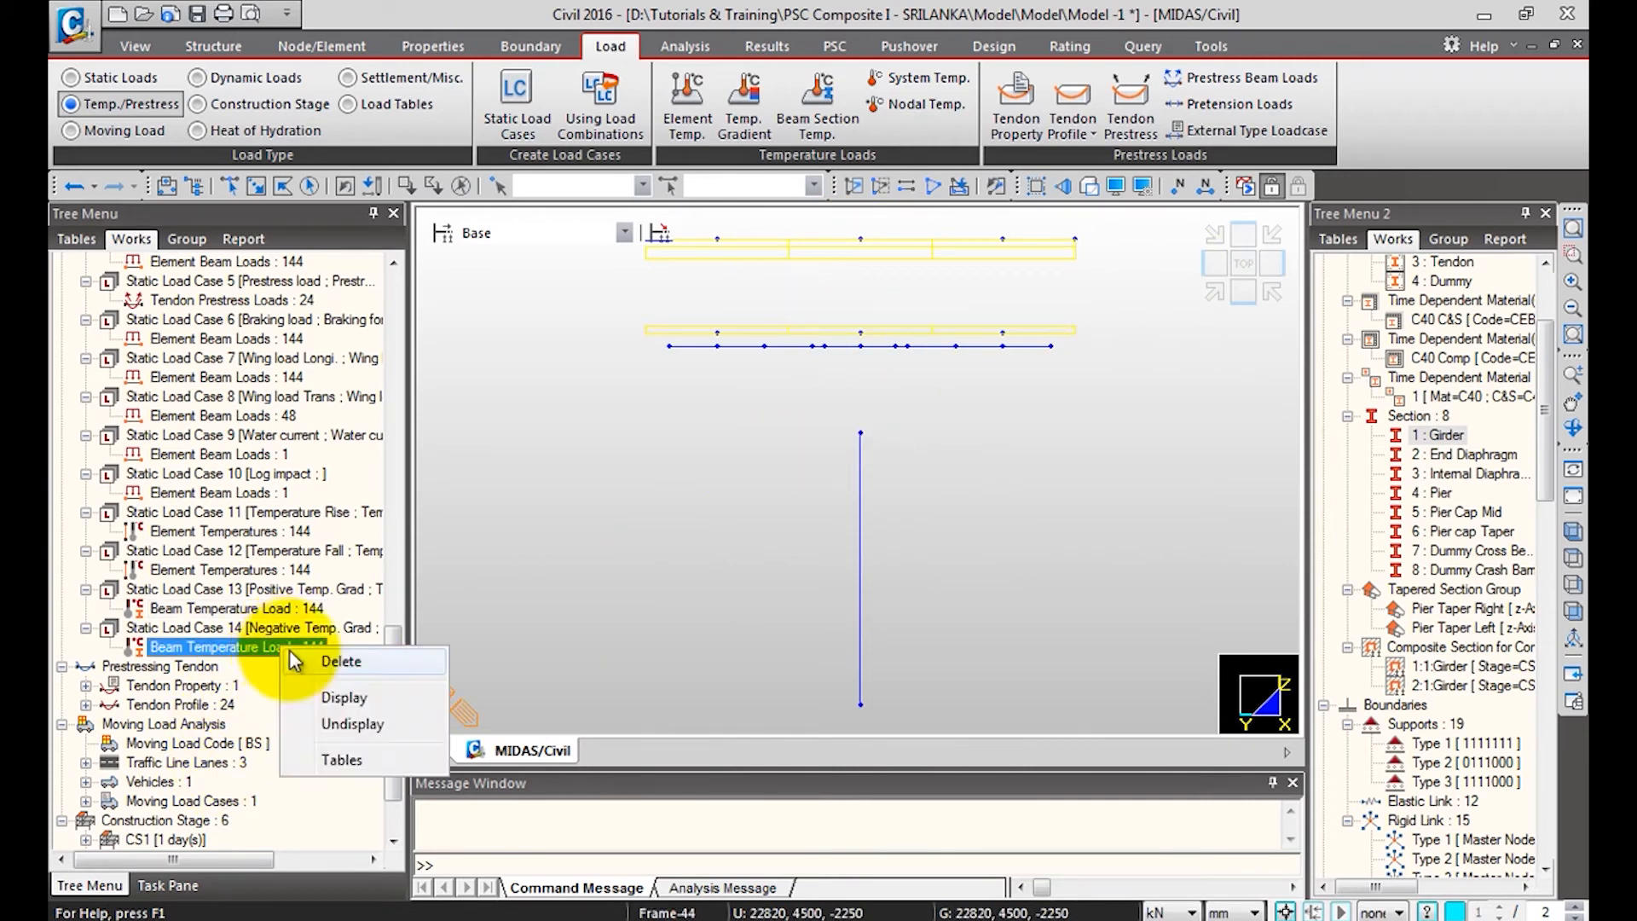
left_click(337, 698)
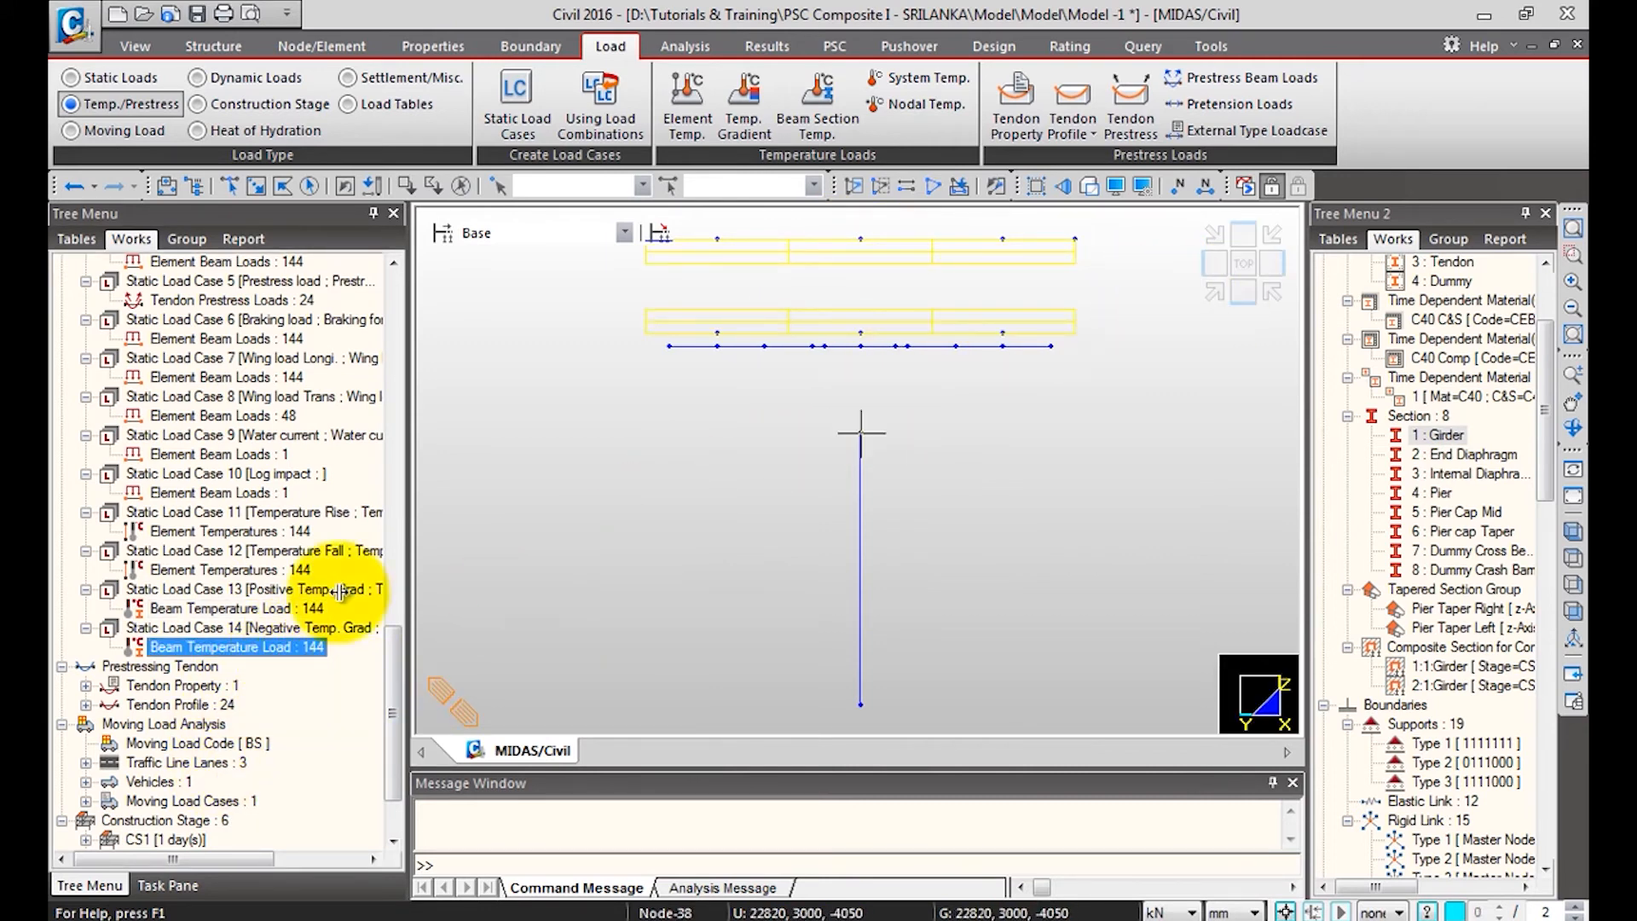
right_click(290, 656)
left_click(350, 721)
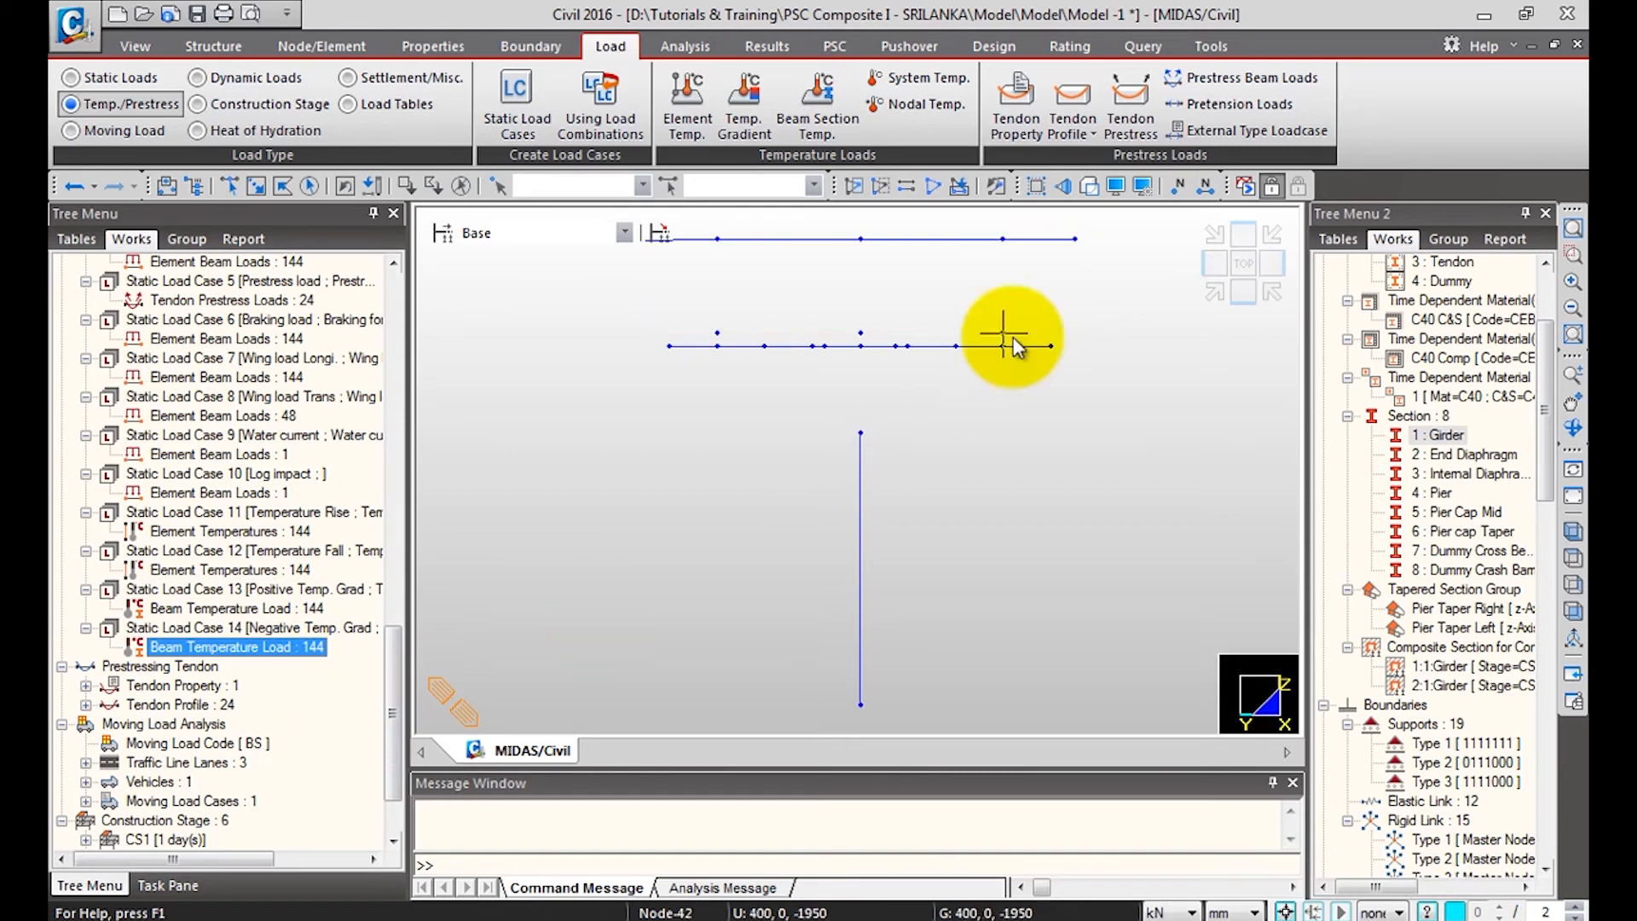
left_click(1219, 286)
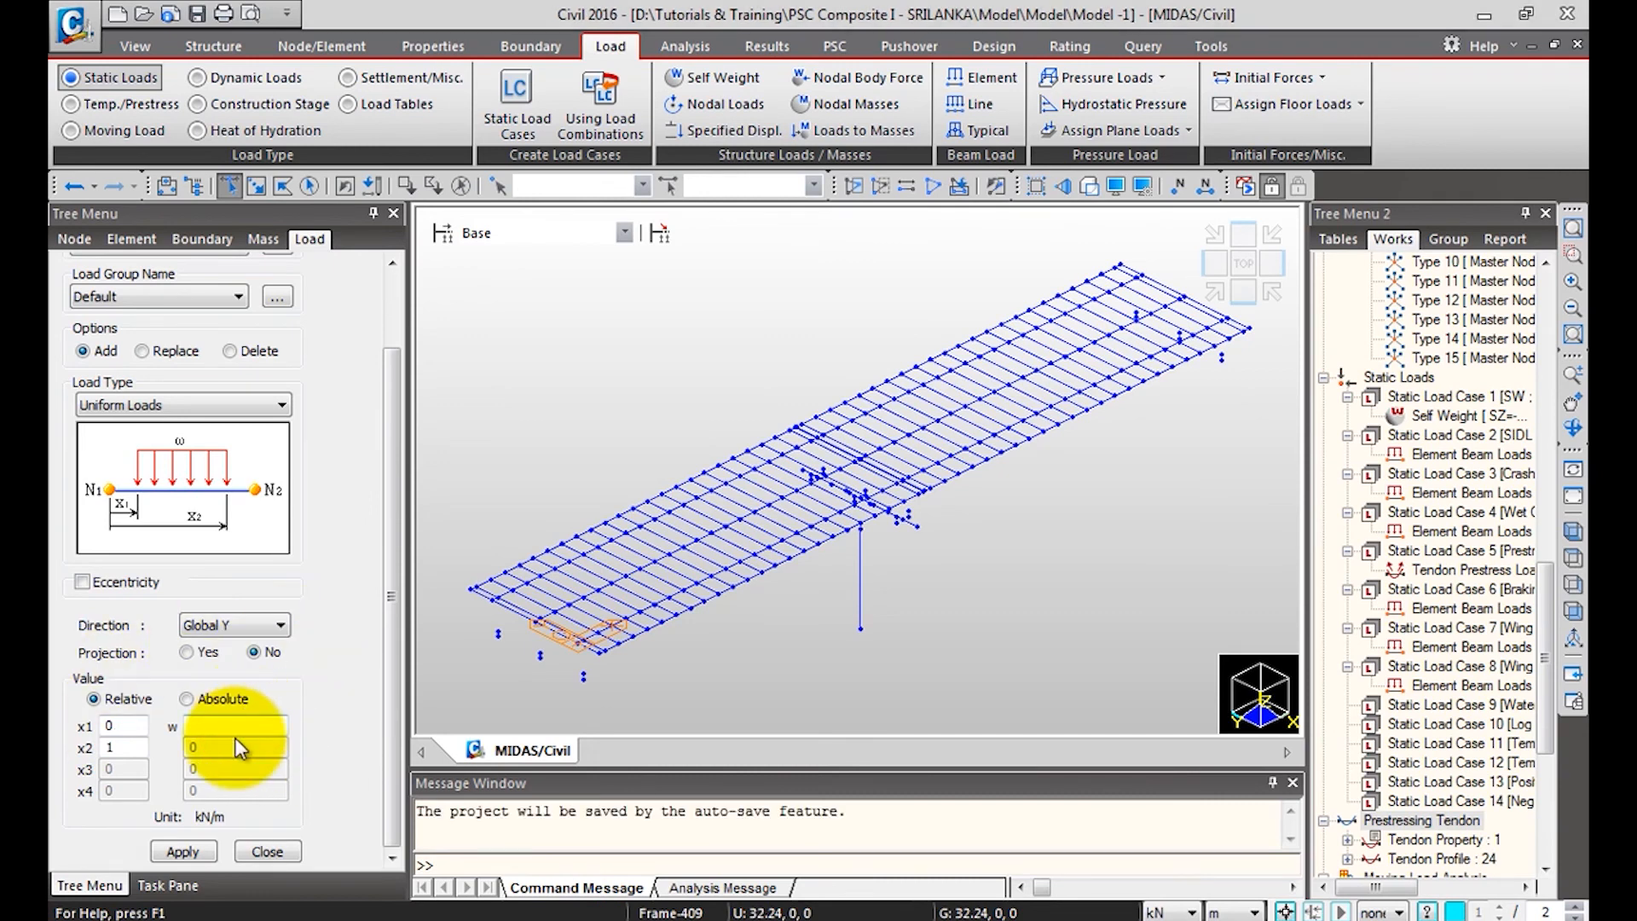
Apply a 3 kN/m uniform Water current load in Global Y to the pier from relative x1 0.5 to x2 1, and display it.
left_click(255, 721)
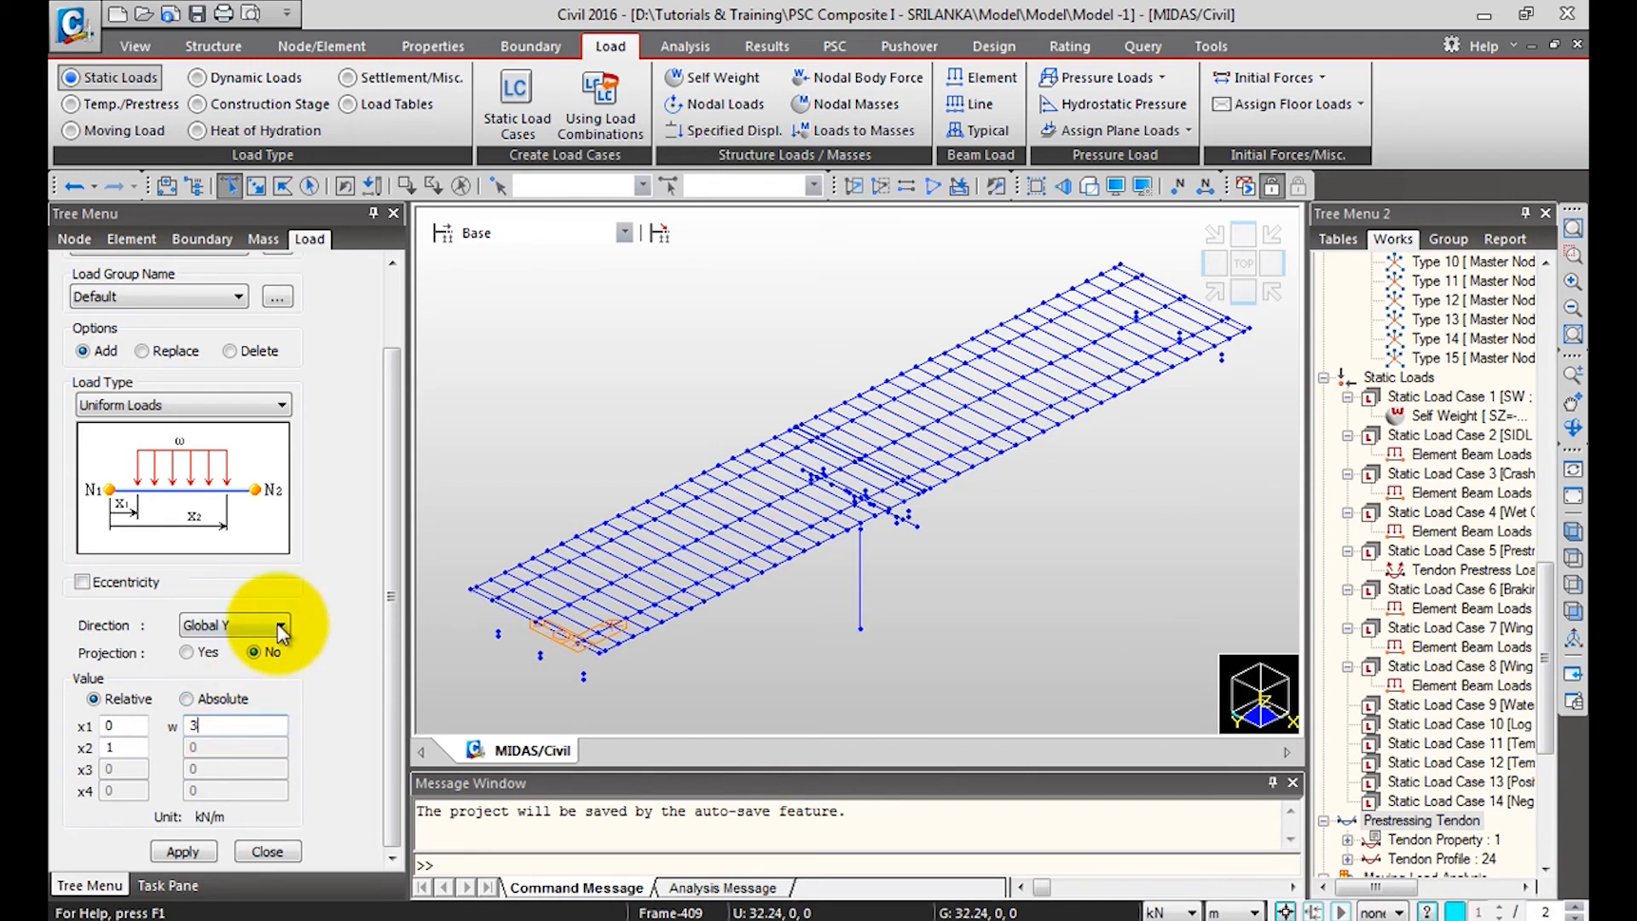
type("3")
left_click(281, 629)
left_click(220, 715)
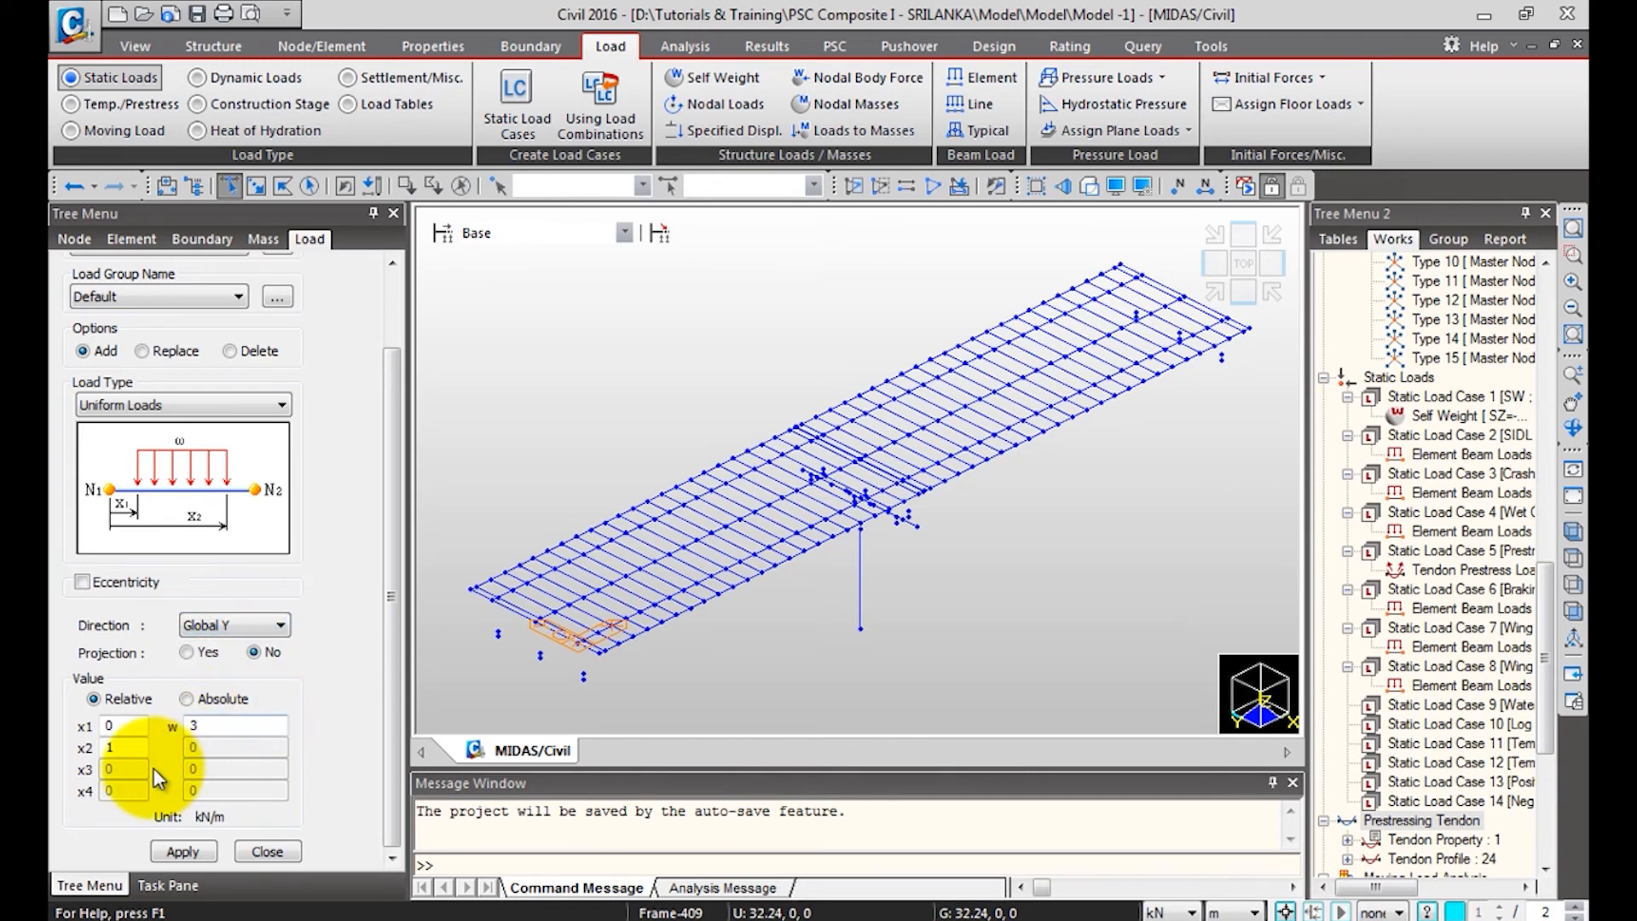
left_click(128, 726)
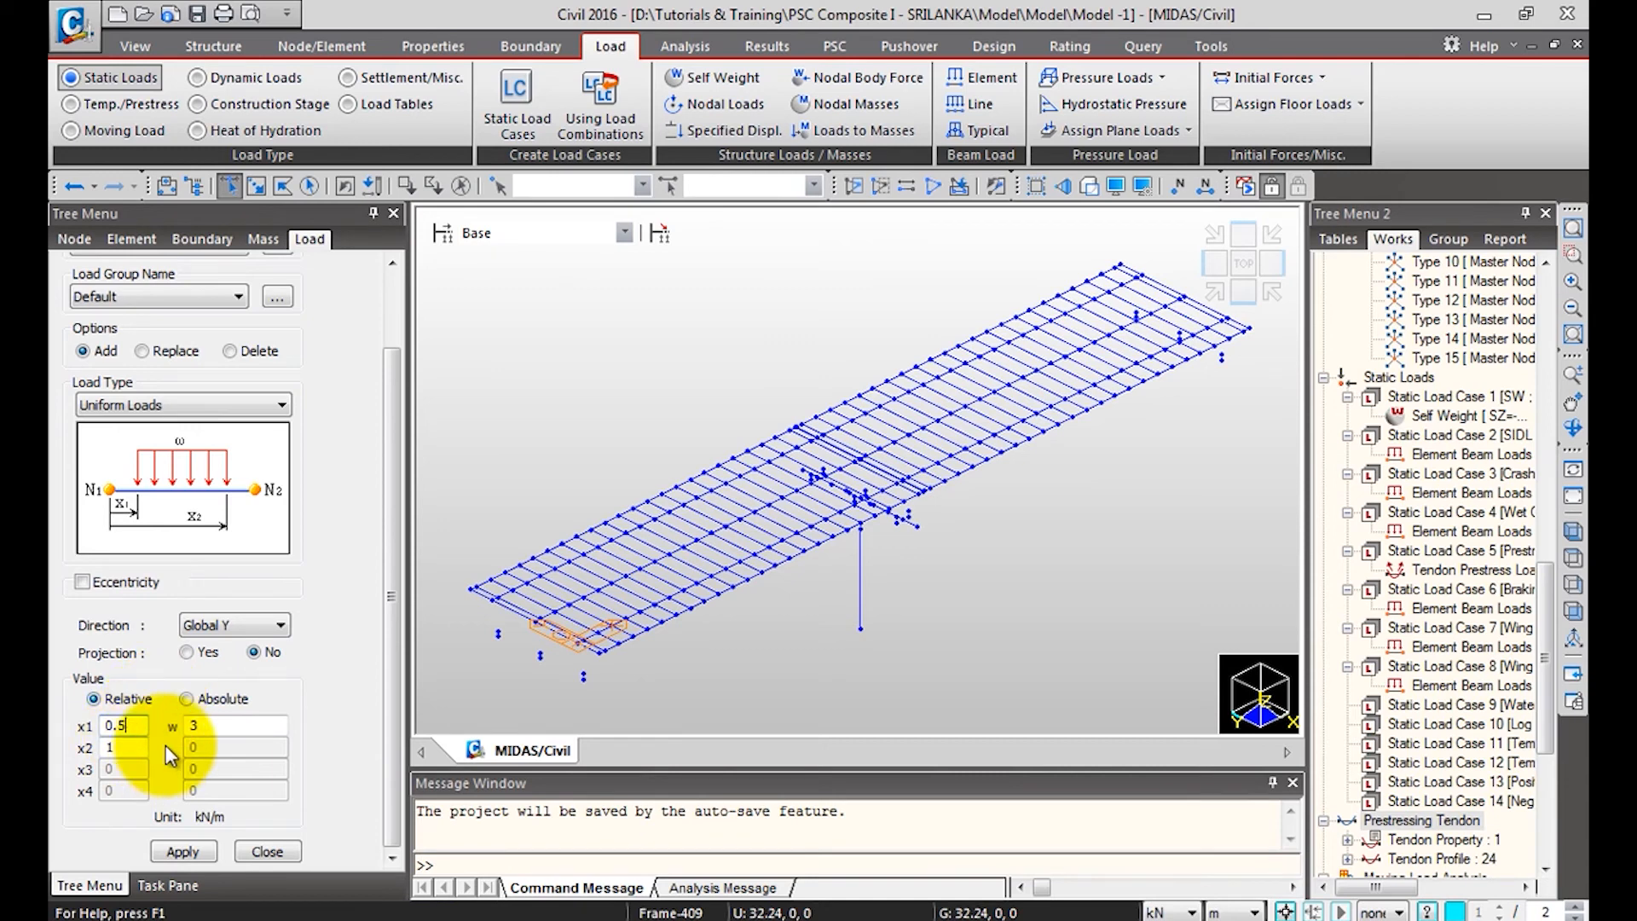
left_click(863, 585)
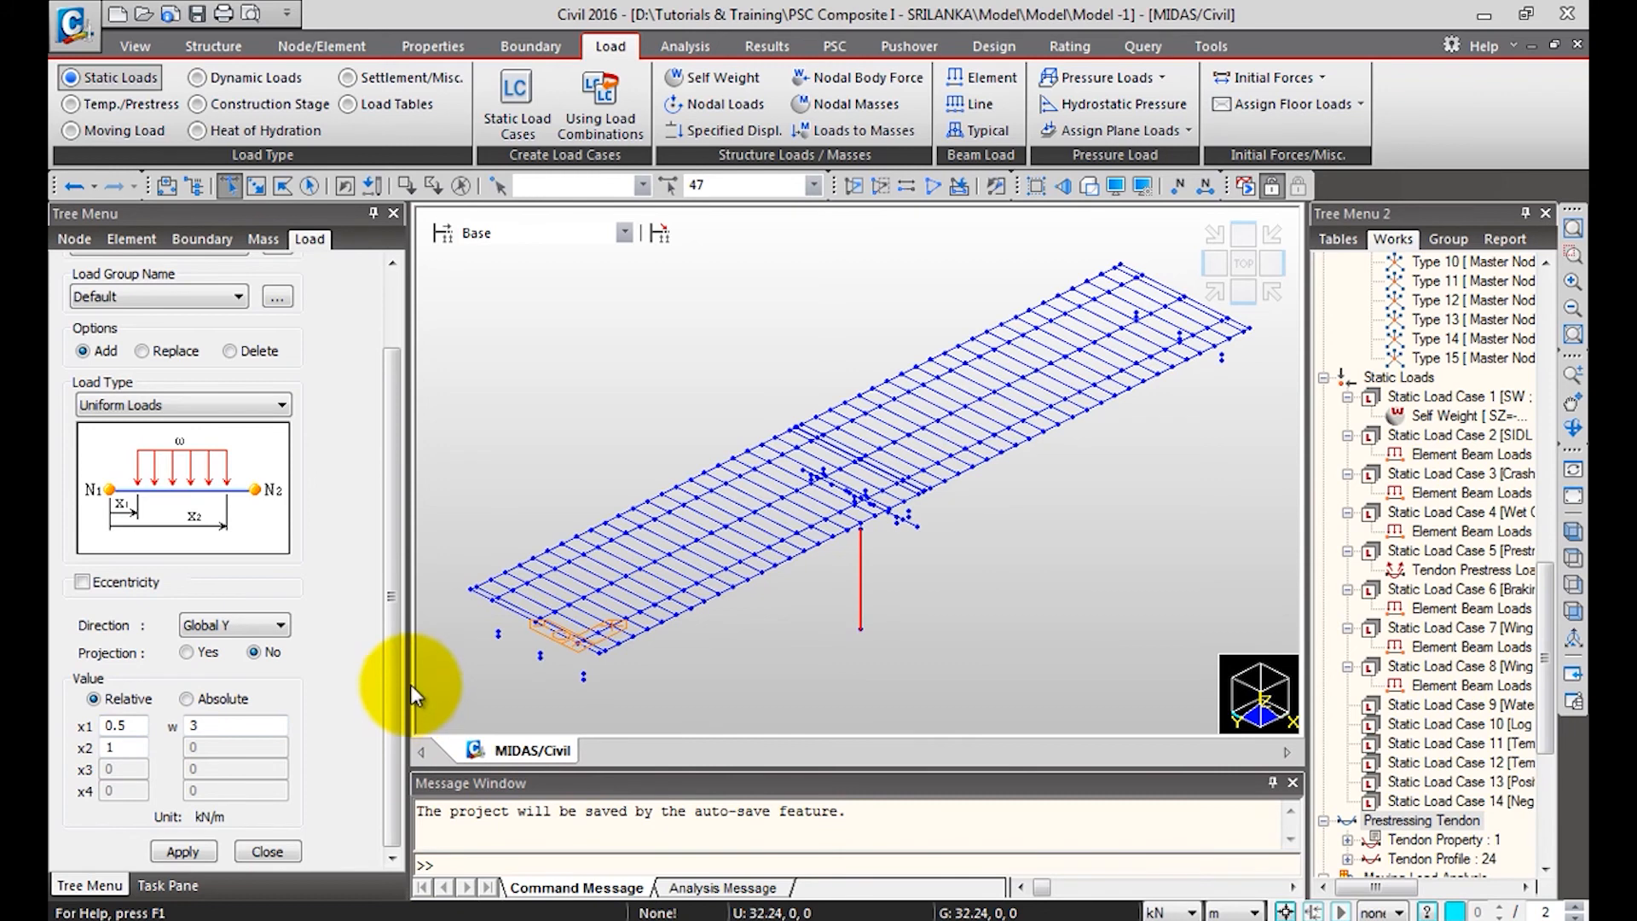
left_click(181, 851)
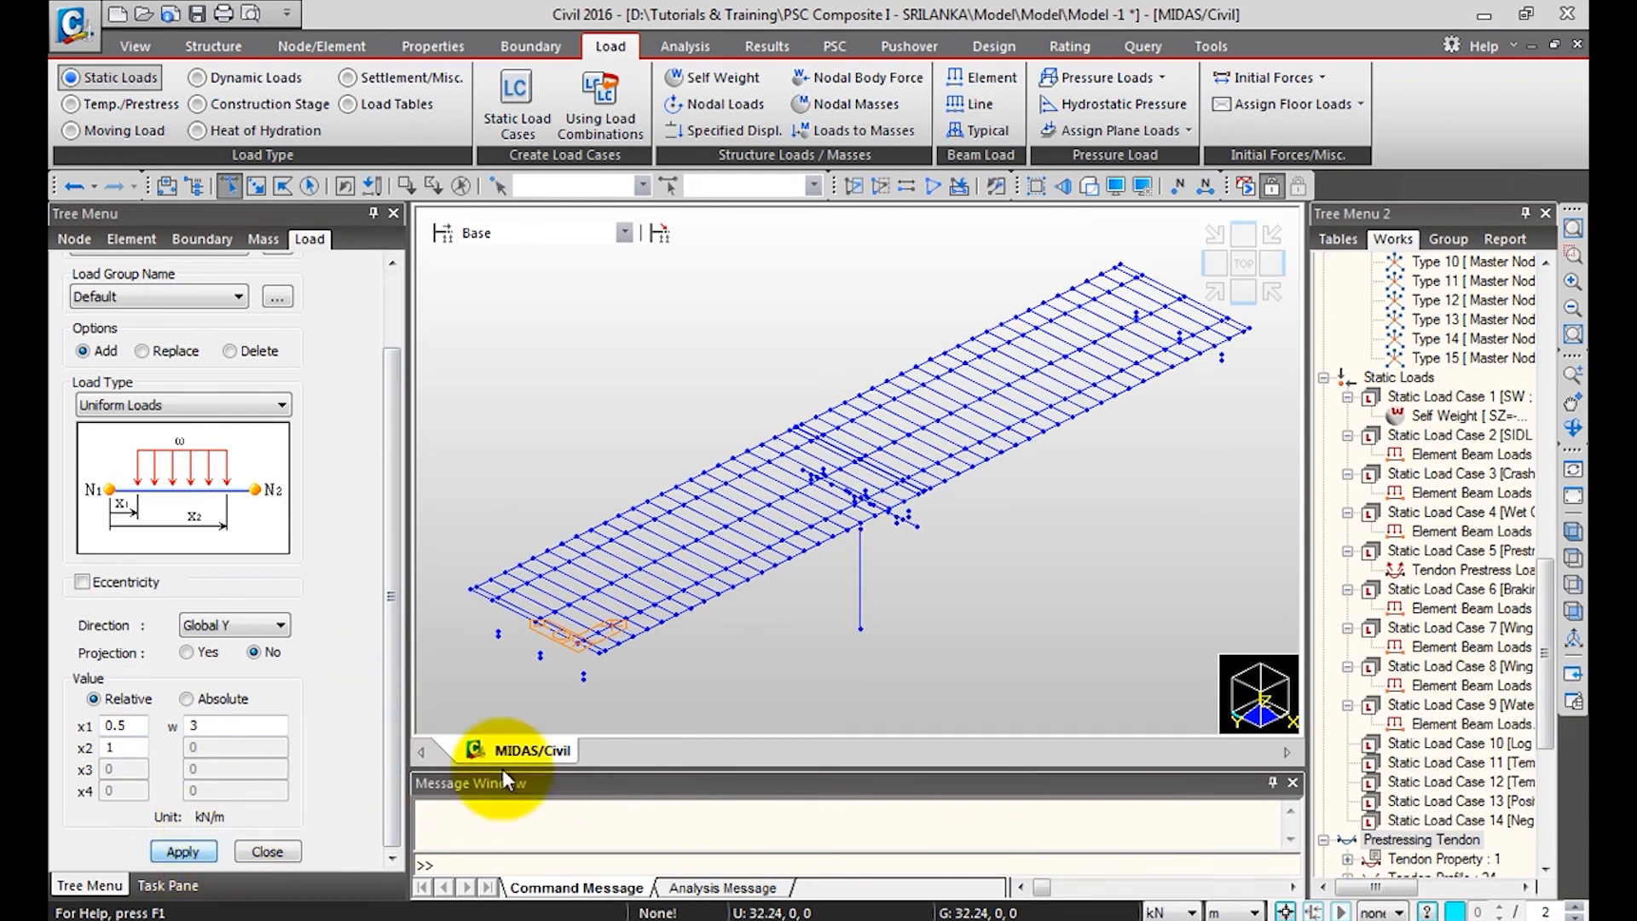
right_click(1449, 725)
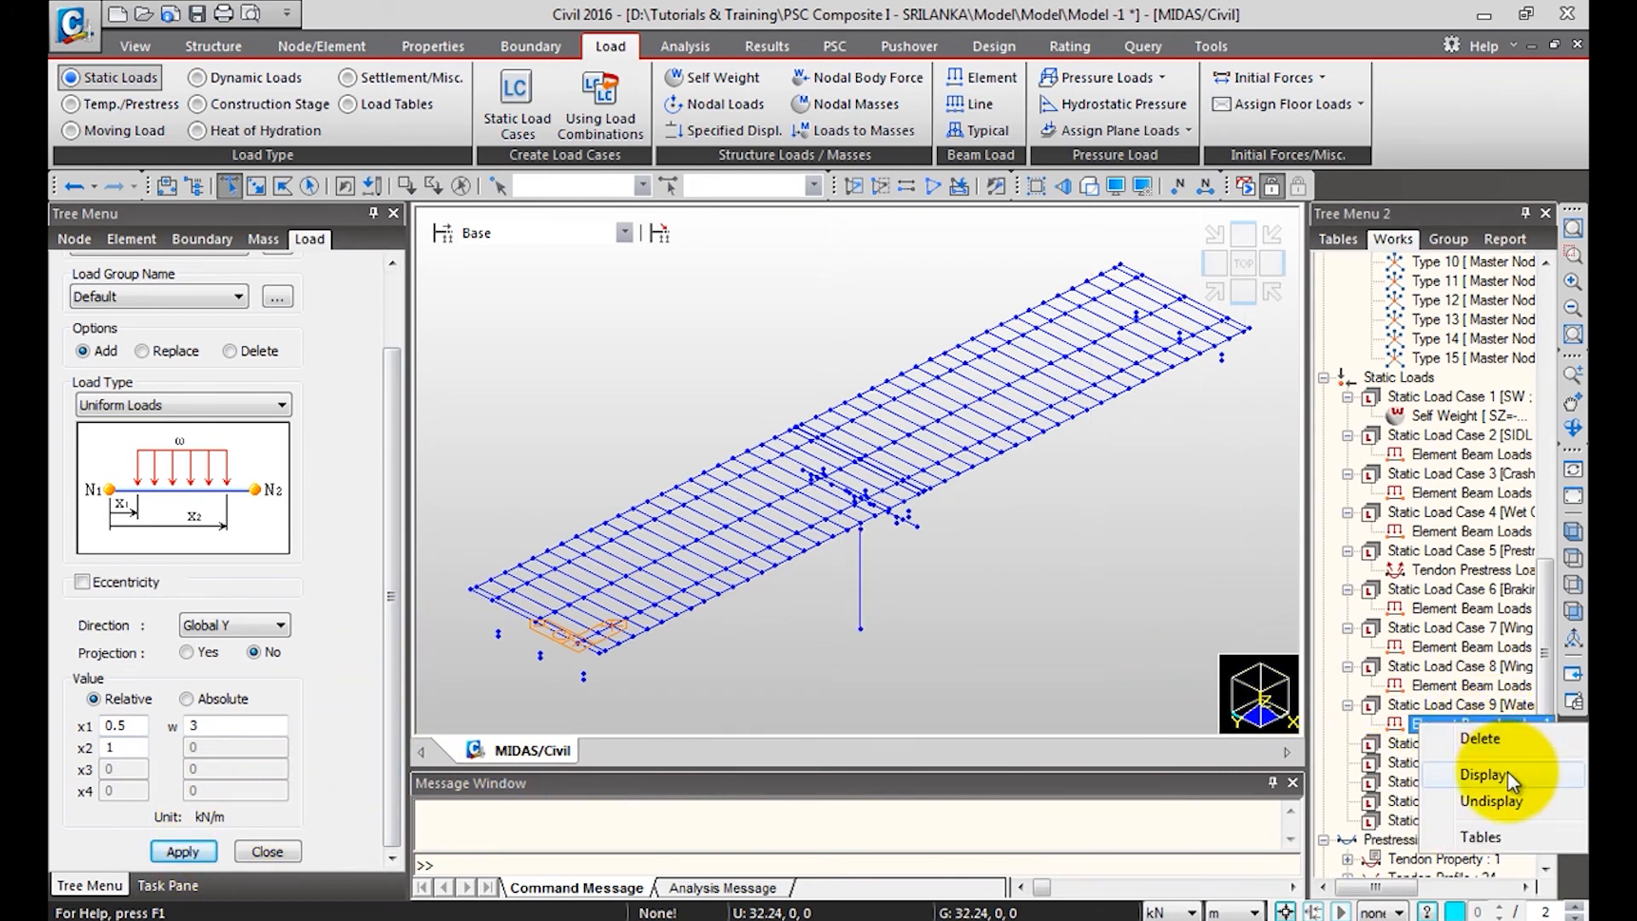
left_click(1506, 771)
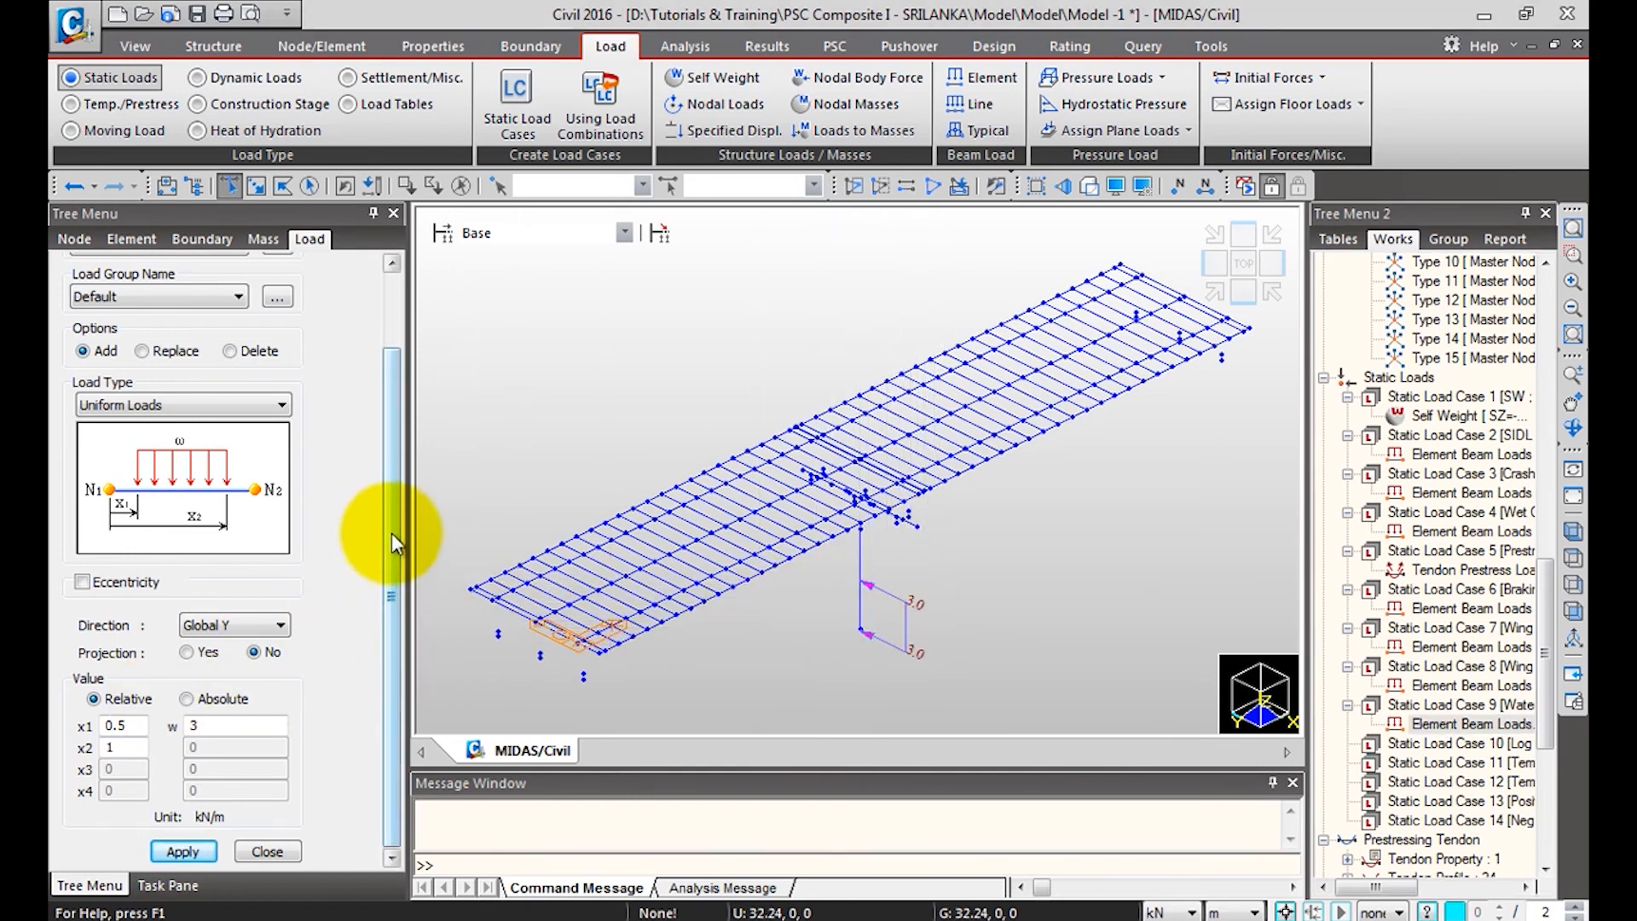
Apply a uniform Log impact load of 1.5 kN/m in Global Y to the pier, from relative x1 0.5 to x2 1.
scroll(392, 534, "up", 2)
left_click(187, 332)
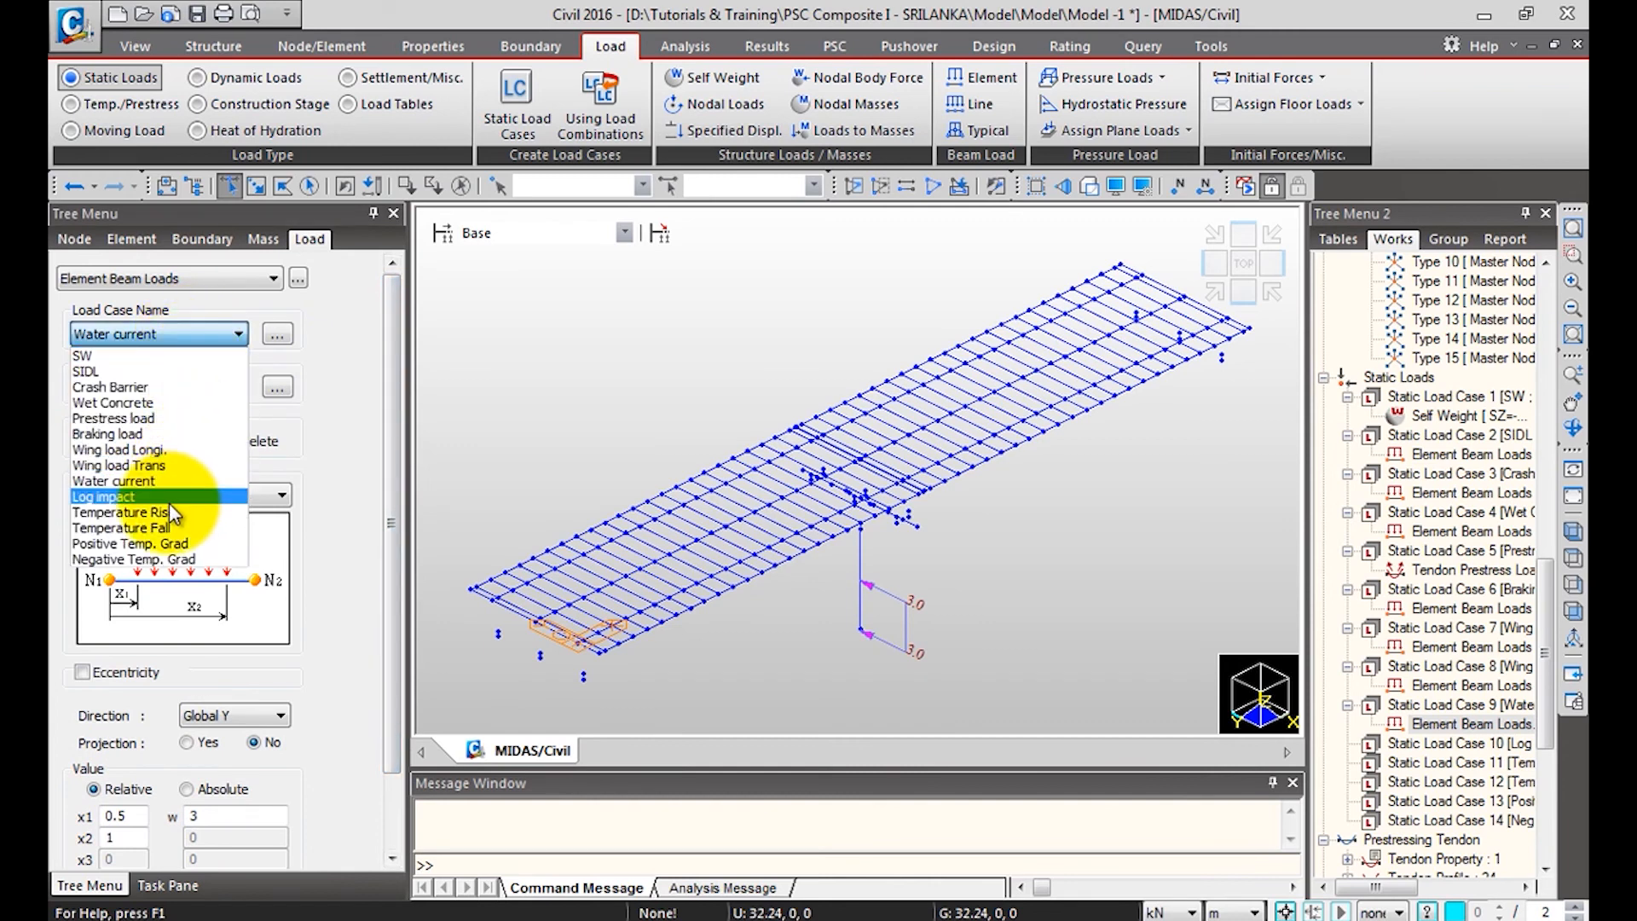
left_click(174, 469)
scroll(391, 427, "down", 2)
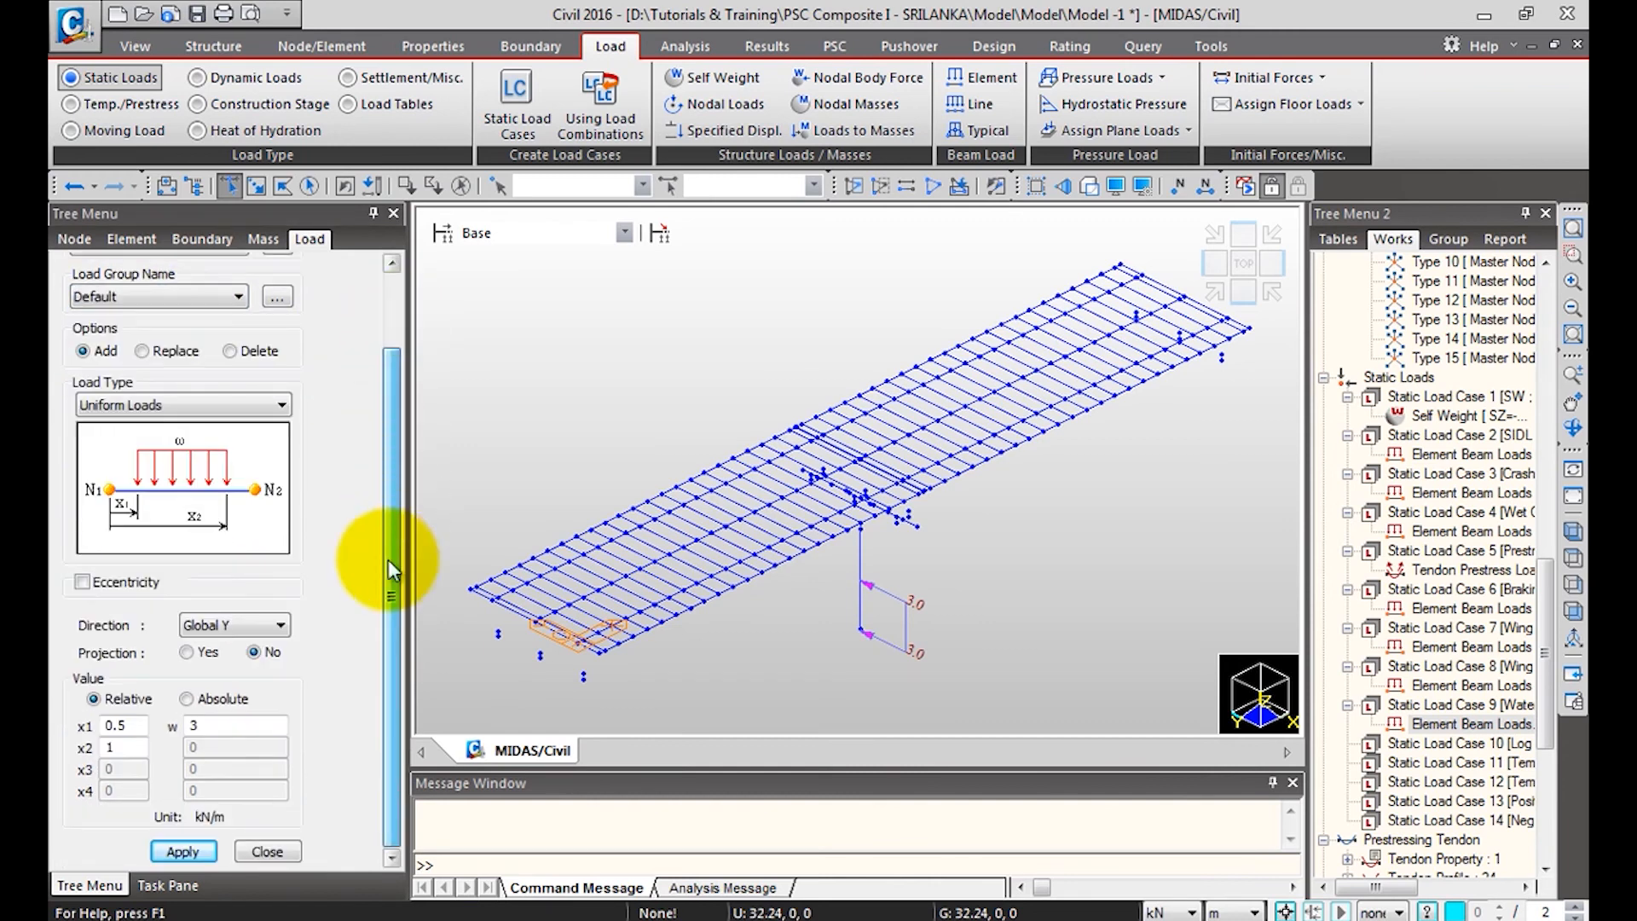
double_click(220, 724)
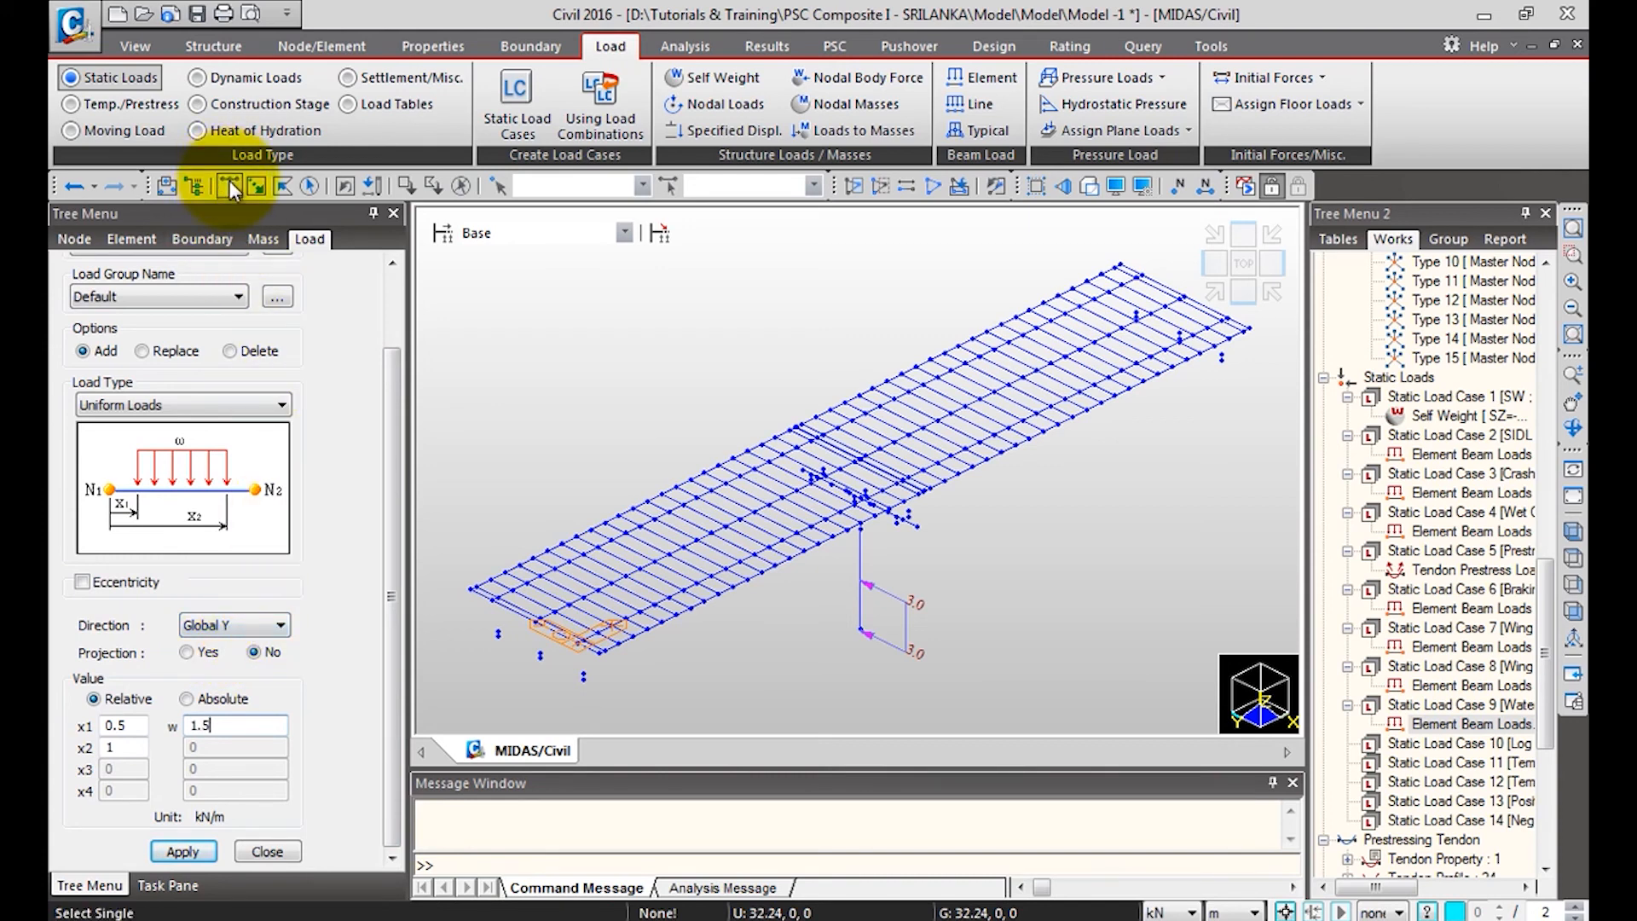
left_click(230, 189)
left_click(857, 599)
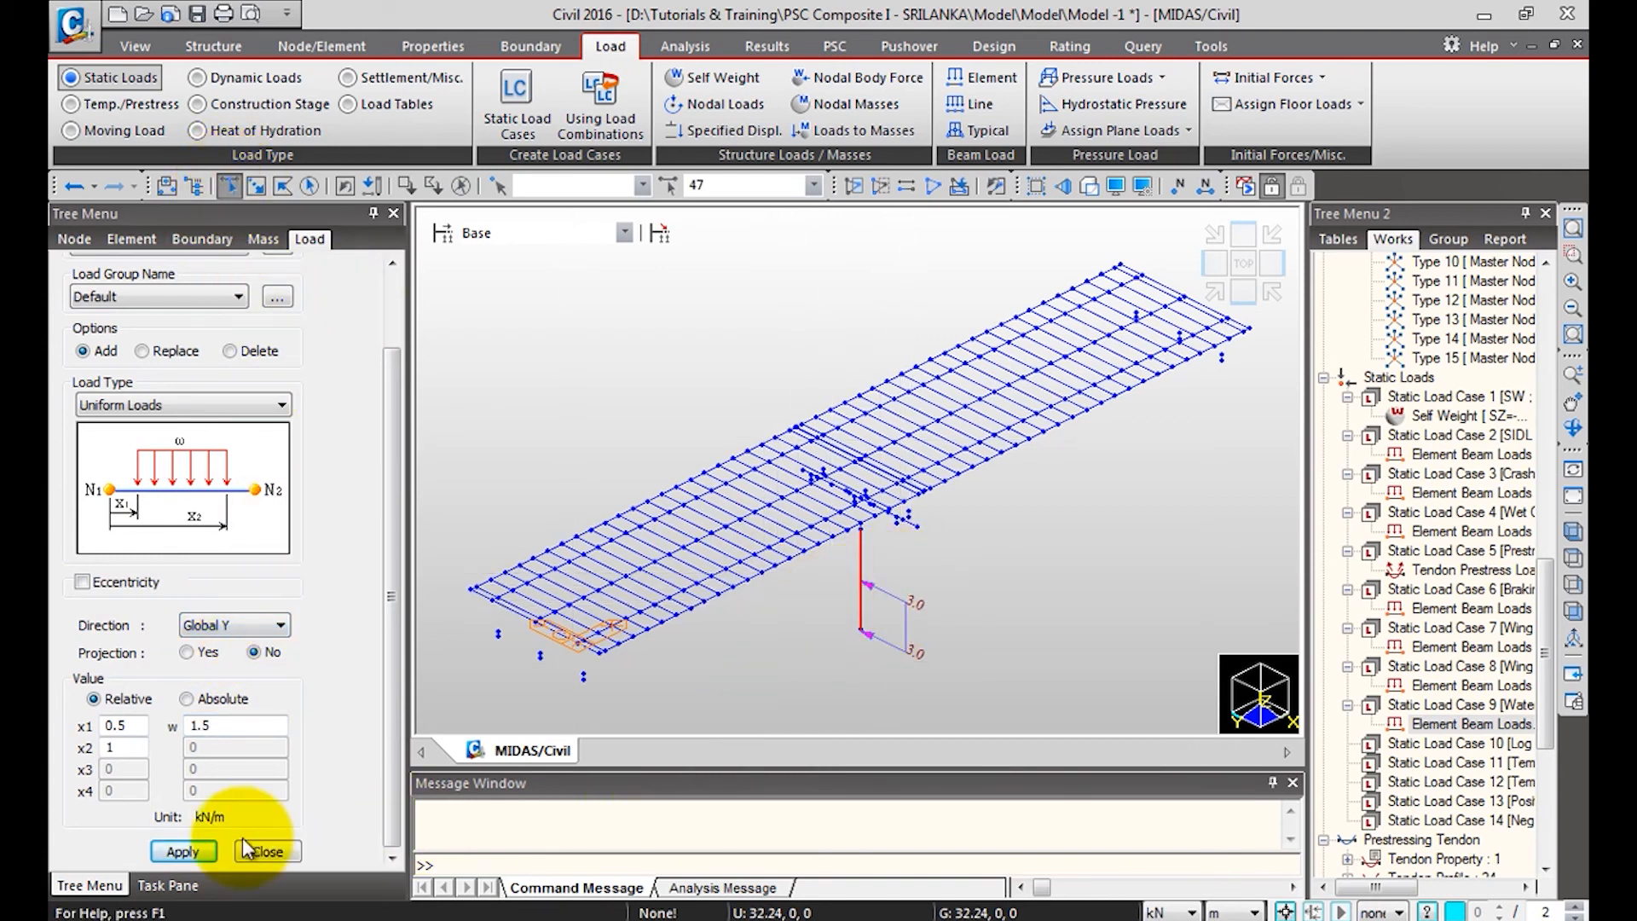
left_click(196, 849)
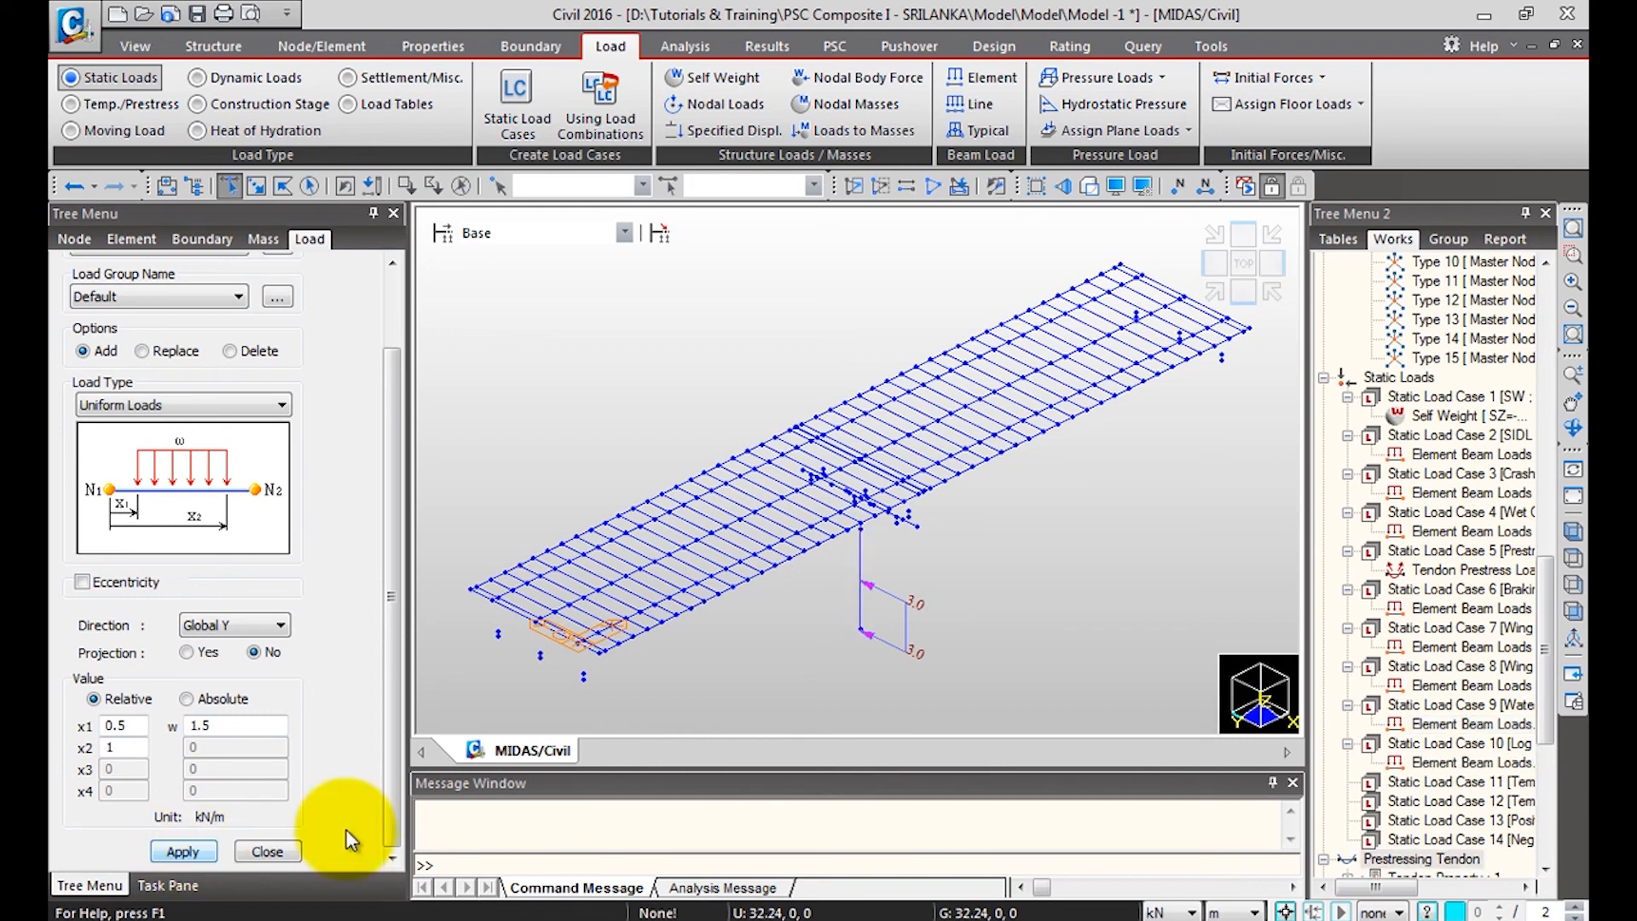
Display the Log impact element beam load on the pier, close the element beam load settings, and hide the load again.
right_click(1424, 761)
left_click(1484, 817)
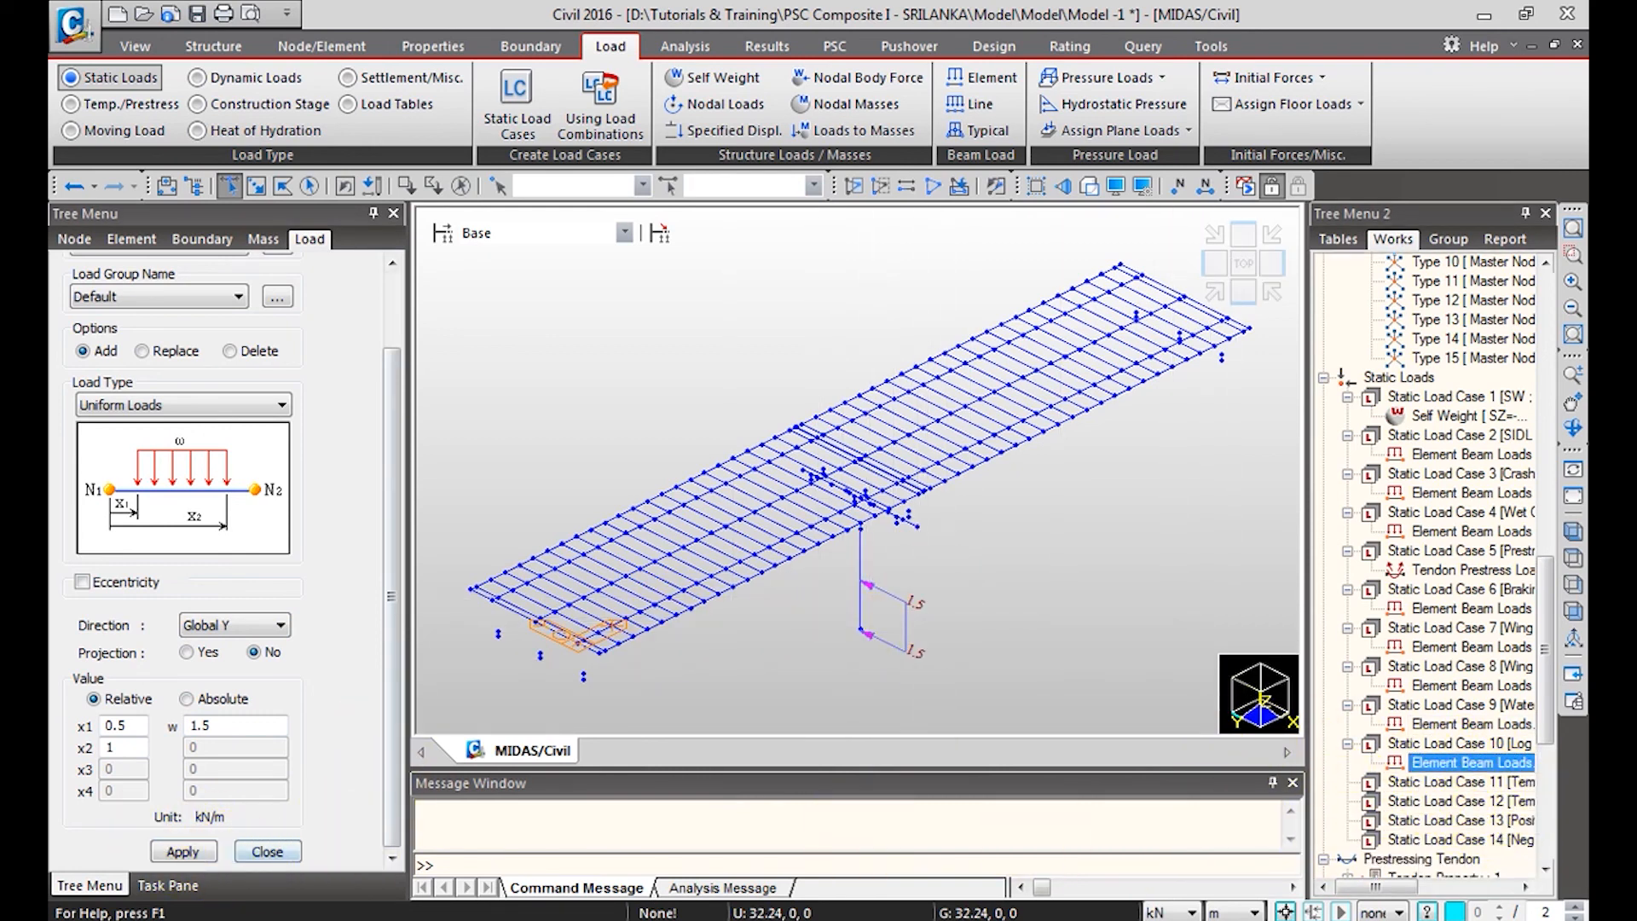
left_click(267, 852)
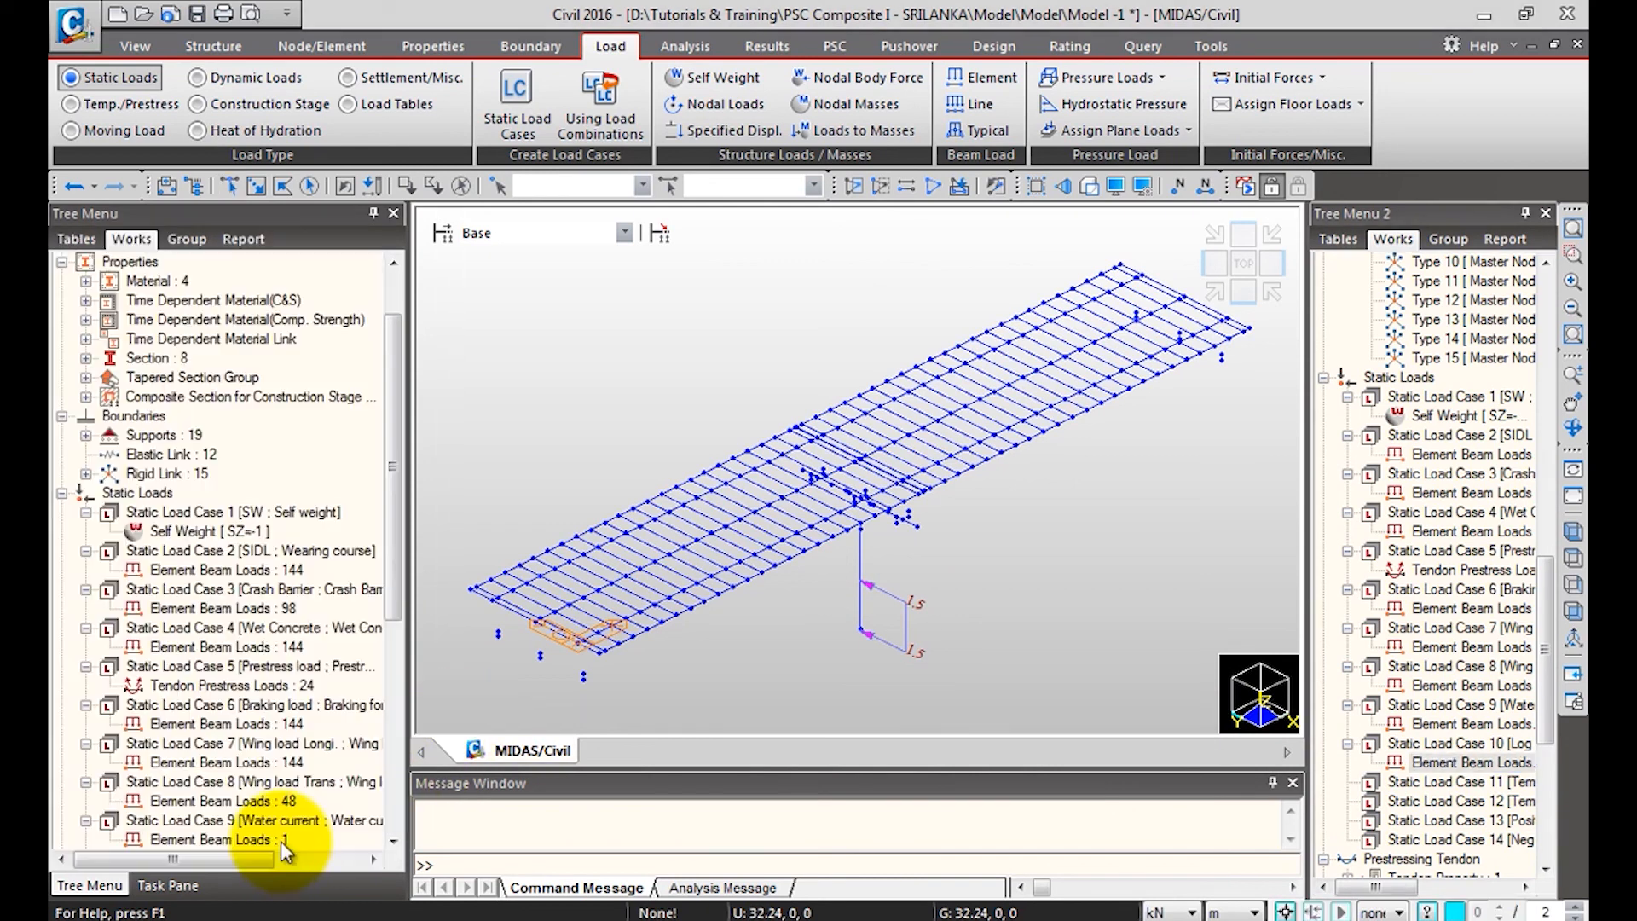
right_click(1441, 760)
left_click(1479, 819)
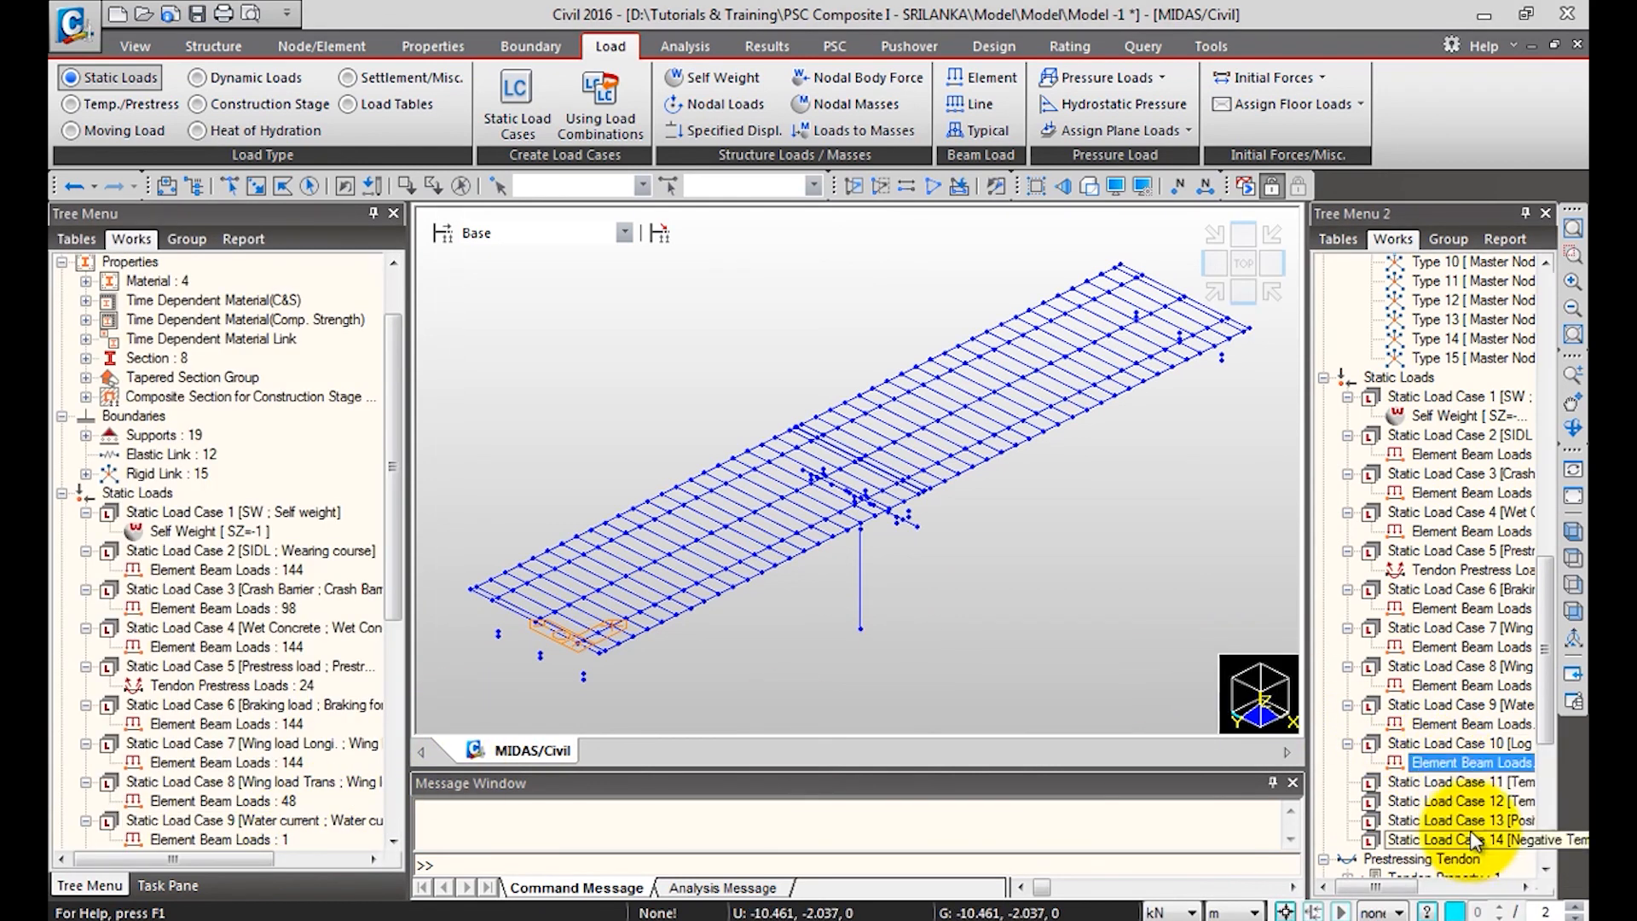